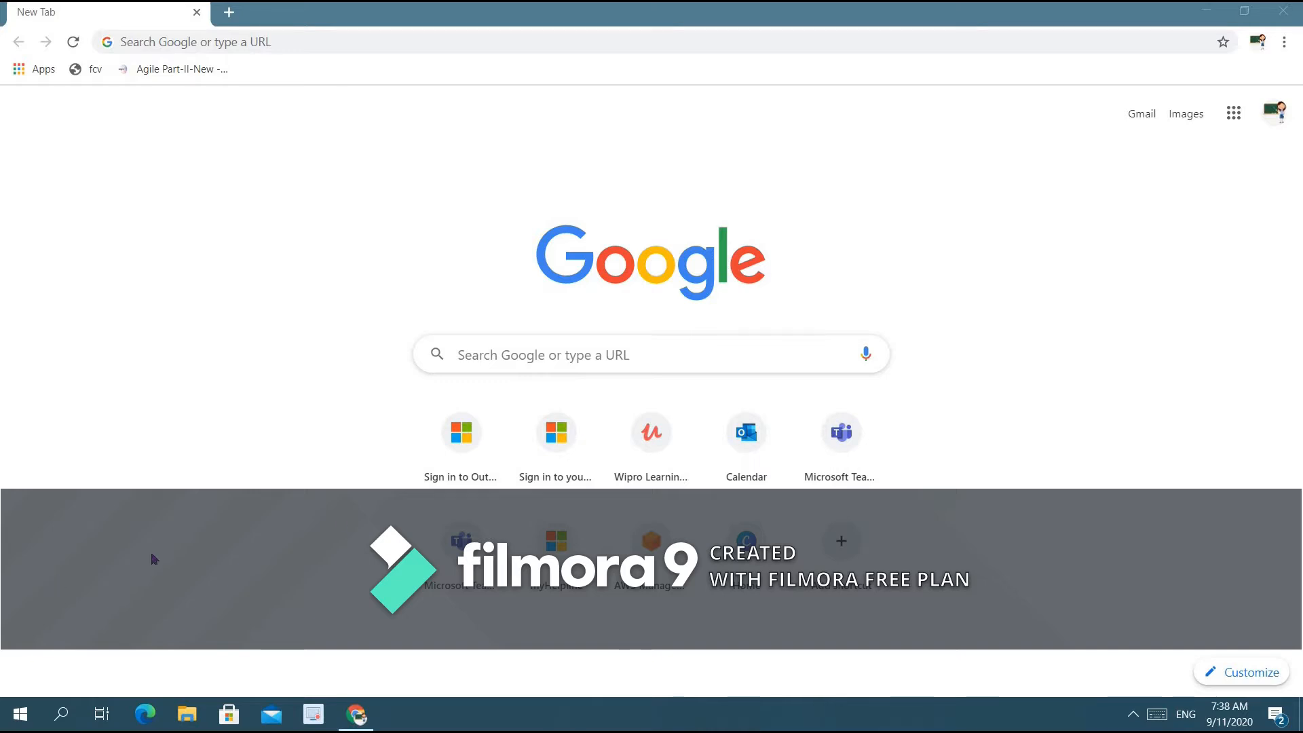
Open Google Drive from the browser's new page.
left_click(1232, 117)
left_click(1231, 117)
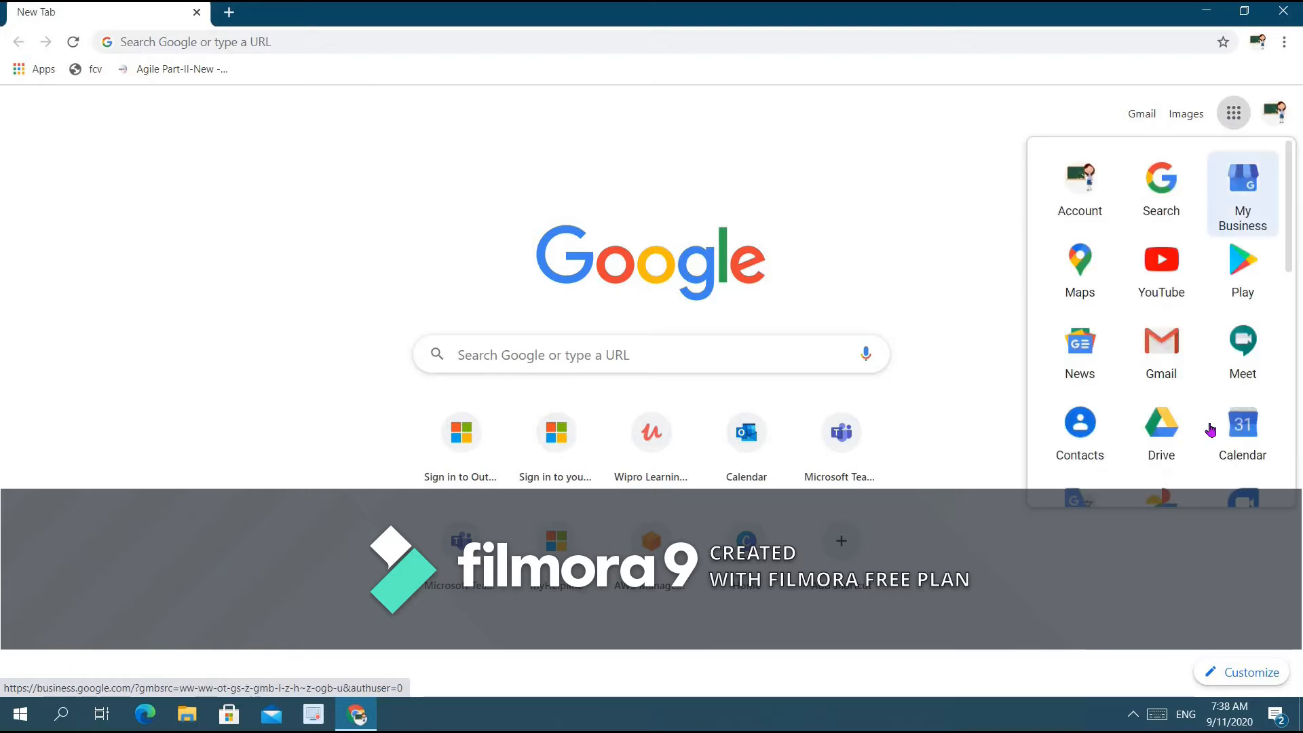
left_click(1183, 439)
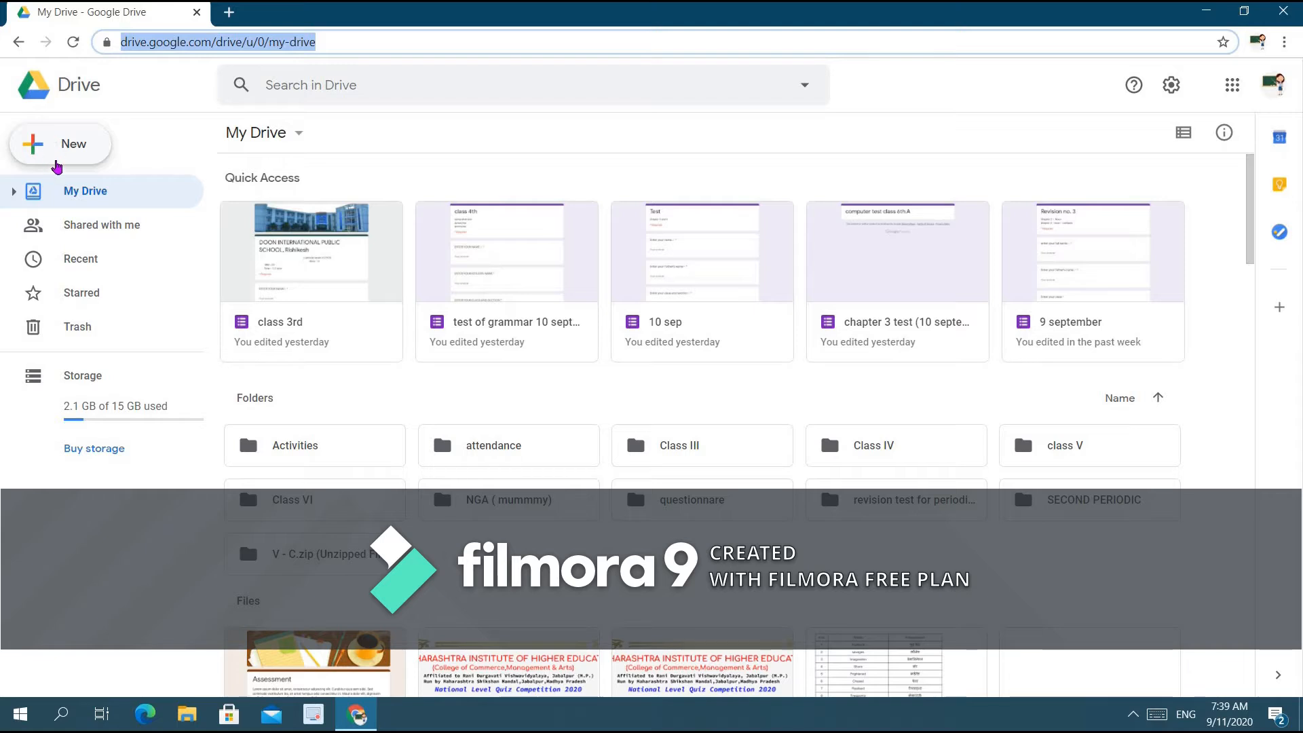
Create a new folder named "training" in My Drive.
left_click(56, 160)
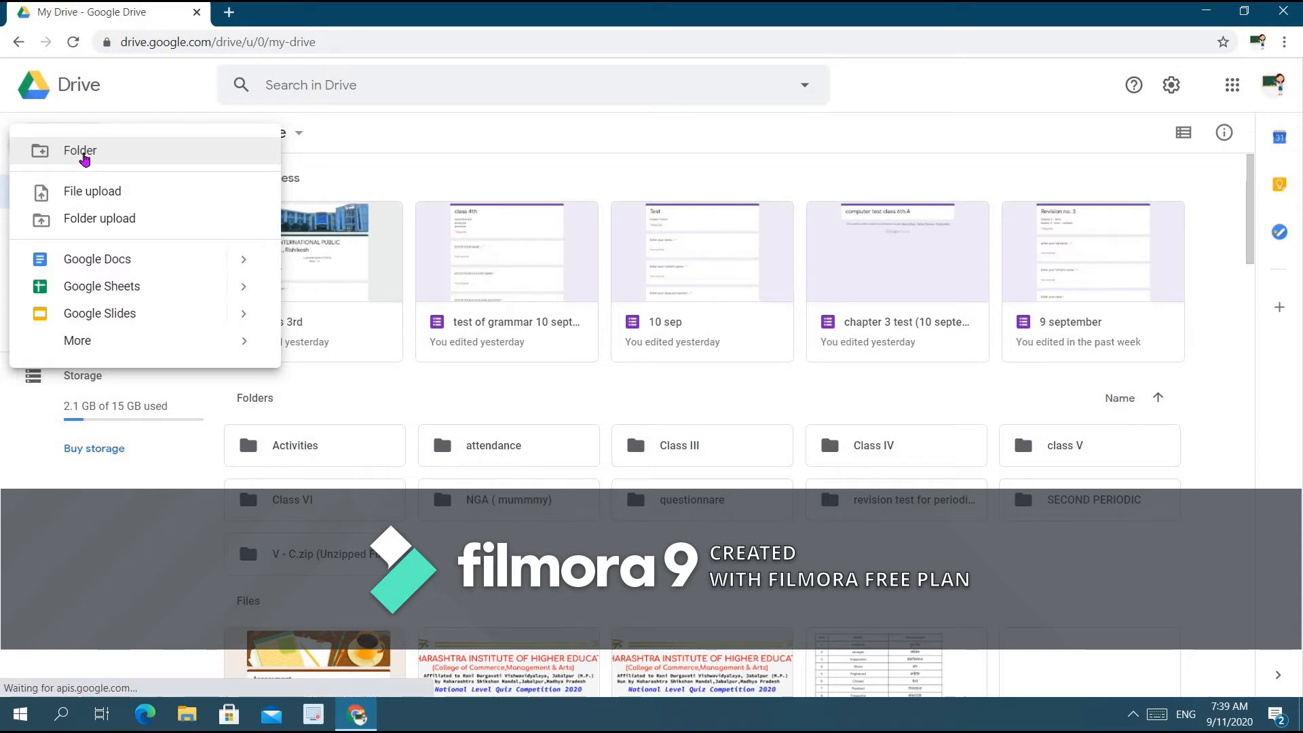
left_click(84, 158)
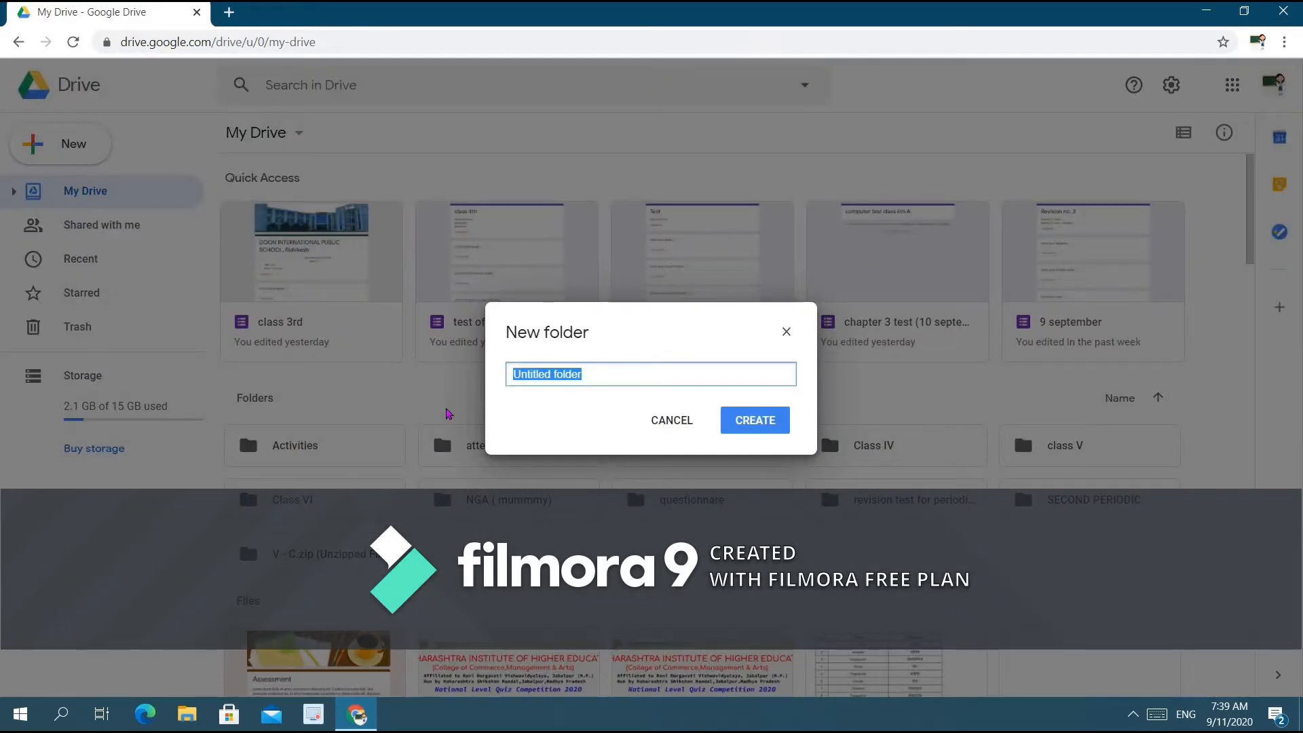
key("BackSpace")
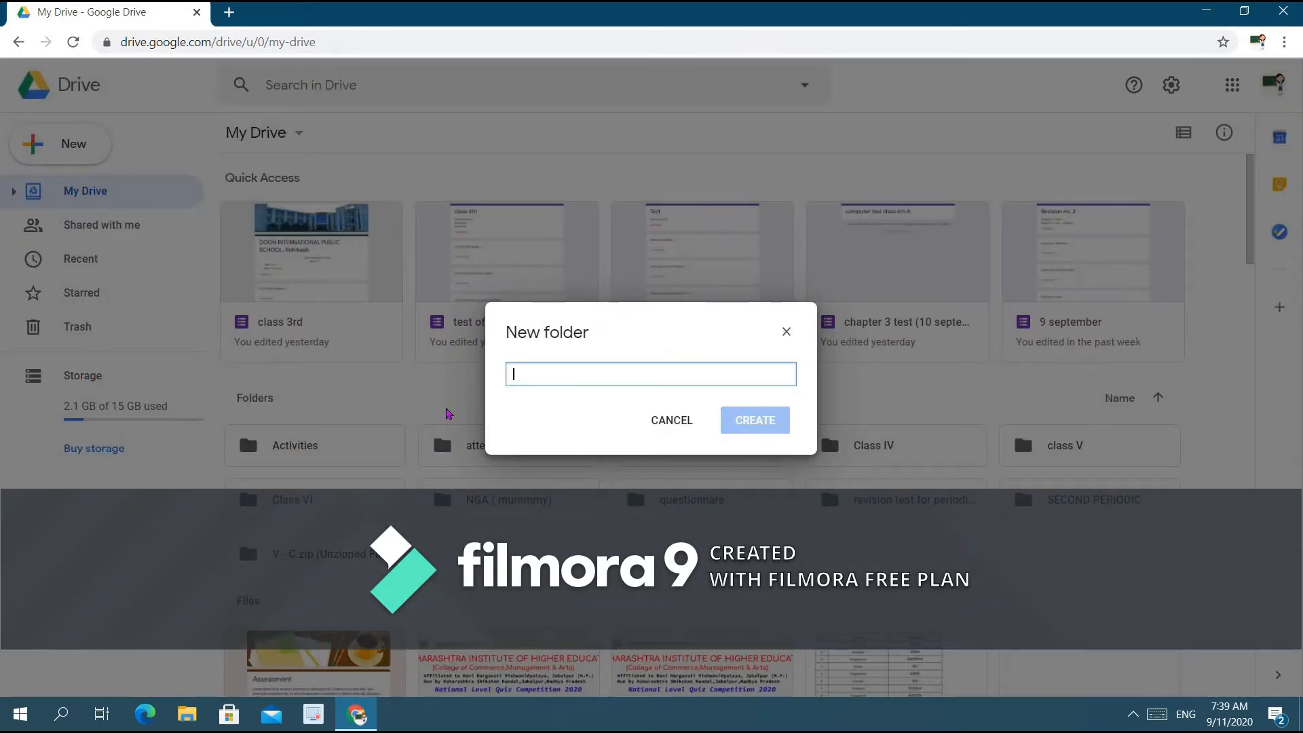
type("tra")
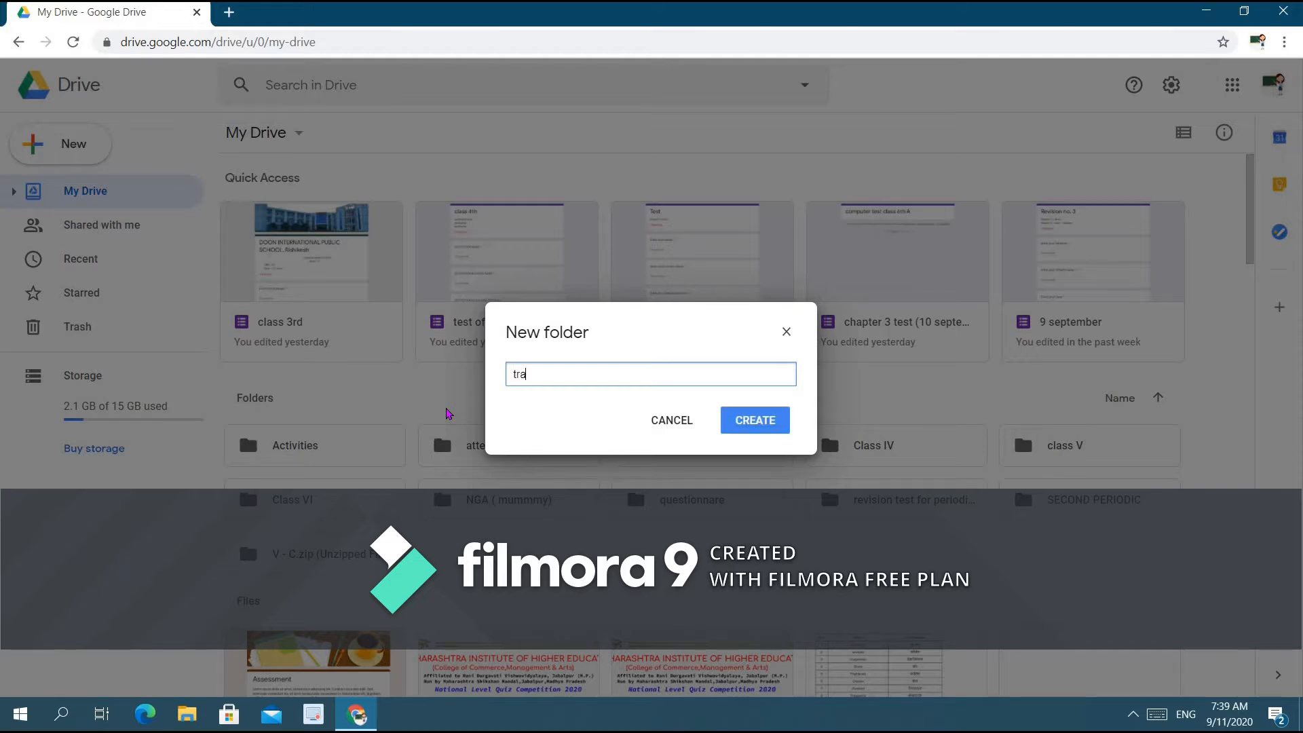
type("ining")
left_click(769, 422)
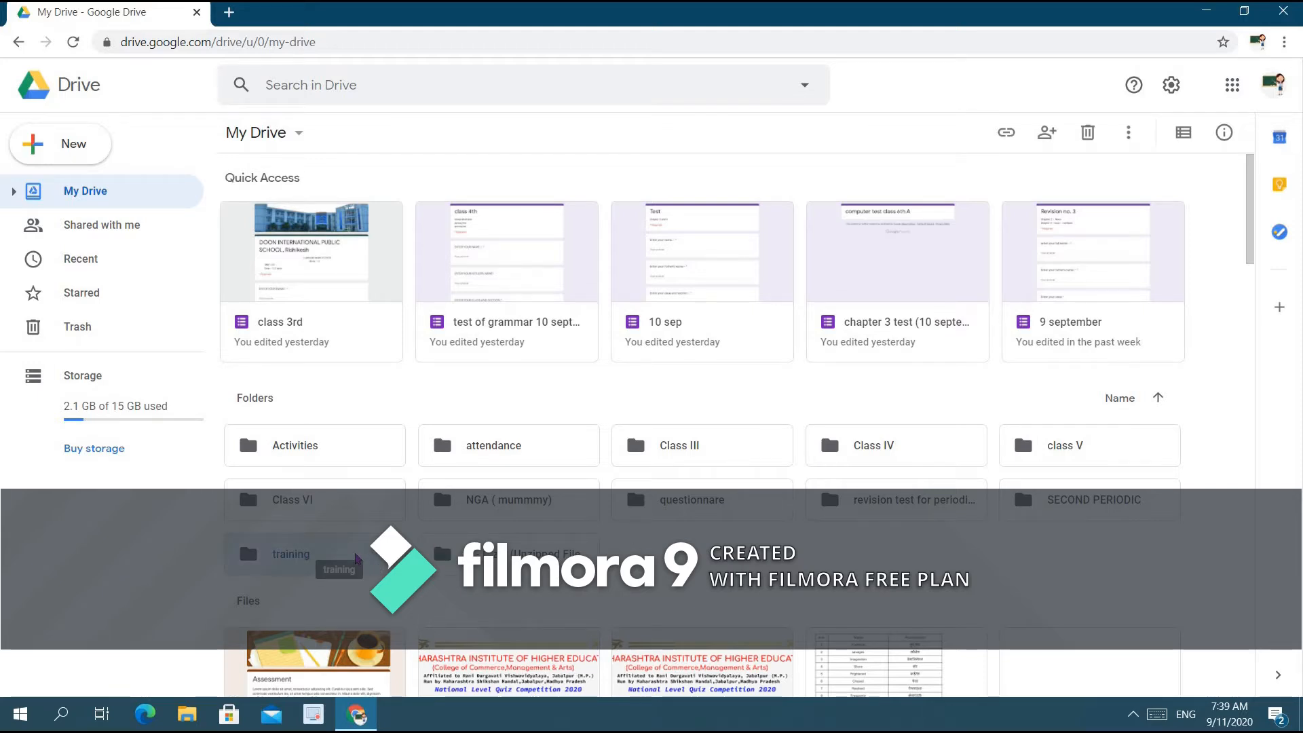
Open the training folder and create a new blank Google Form inside it.
left_click(355, 558)
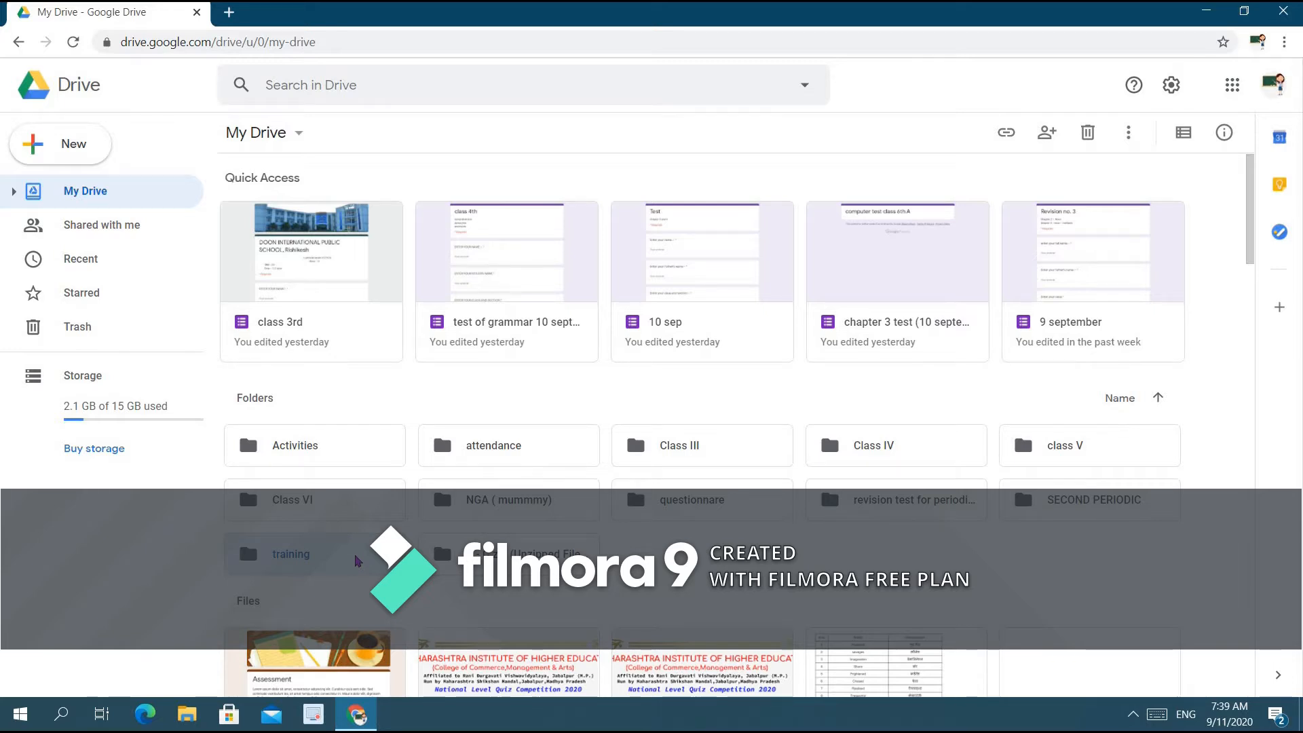
double_click(356, 558)
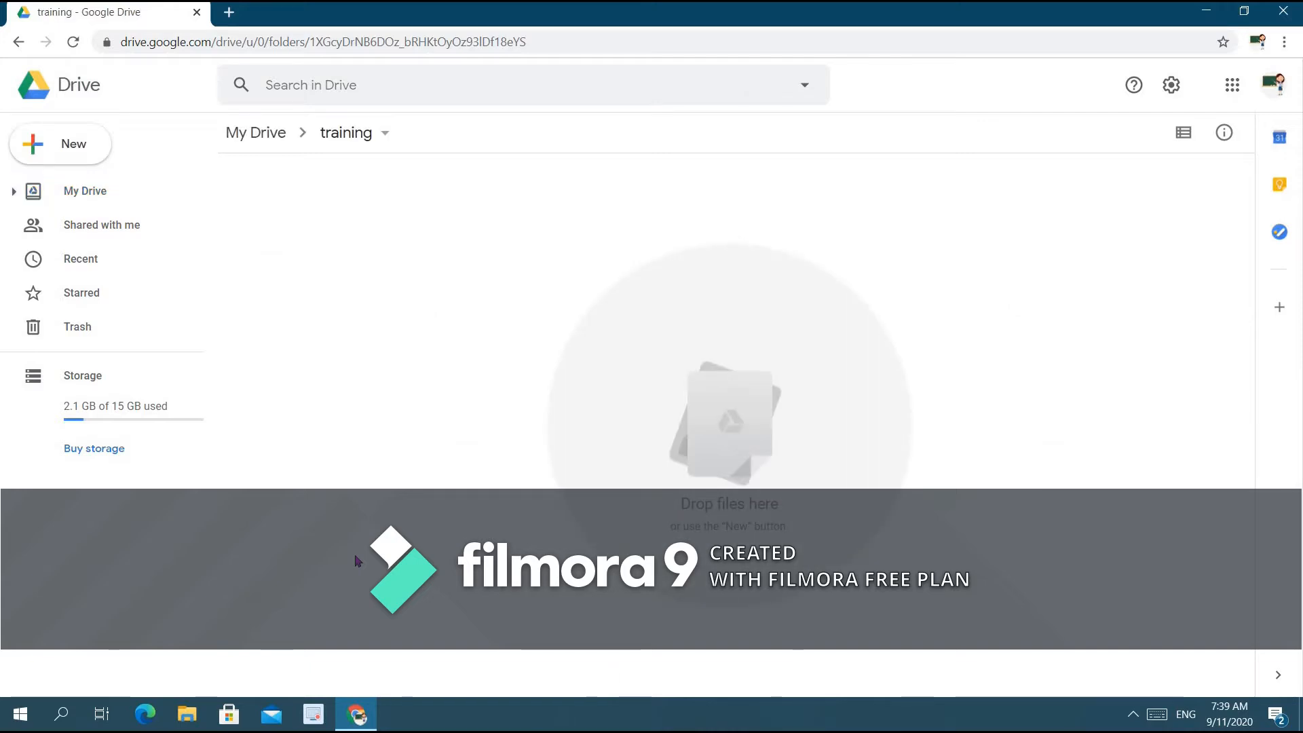
left_click(64, 140)
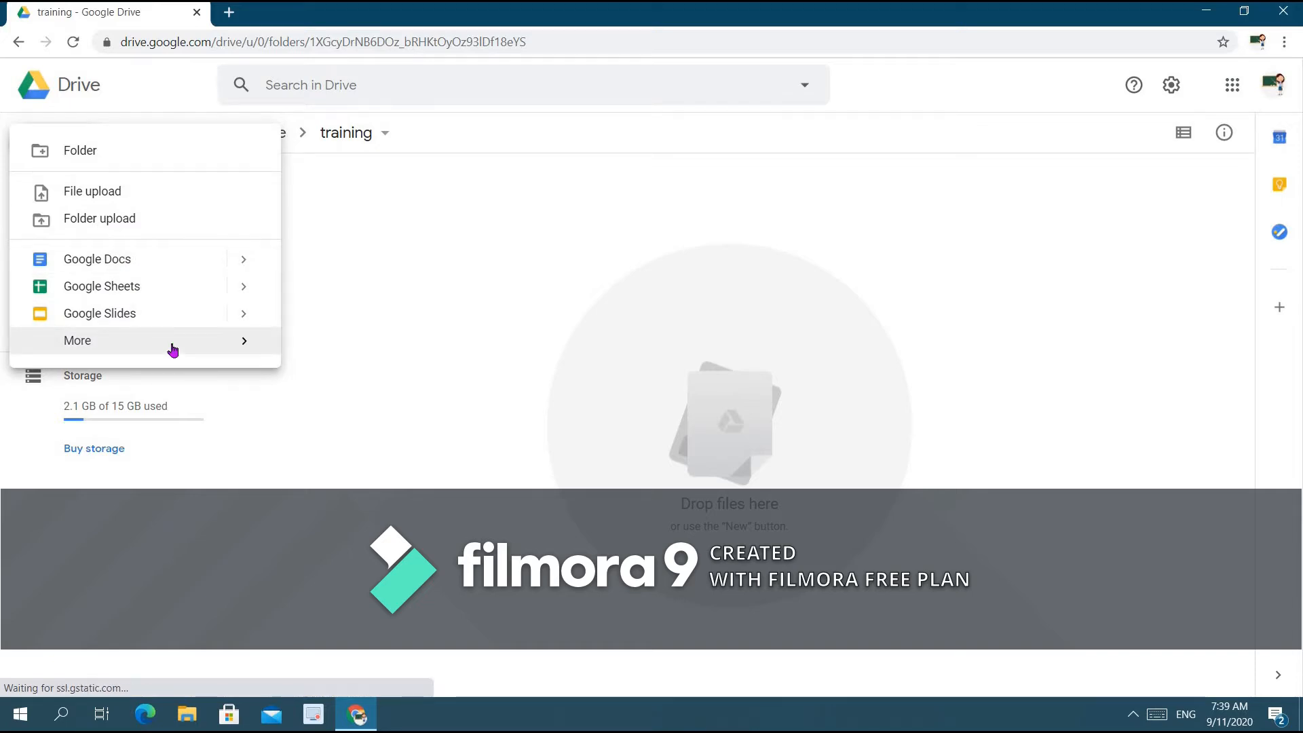
mouse_move(171, 348)
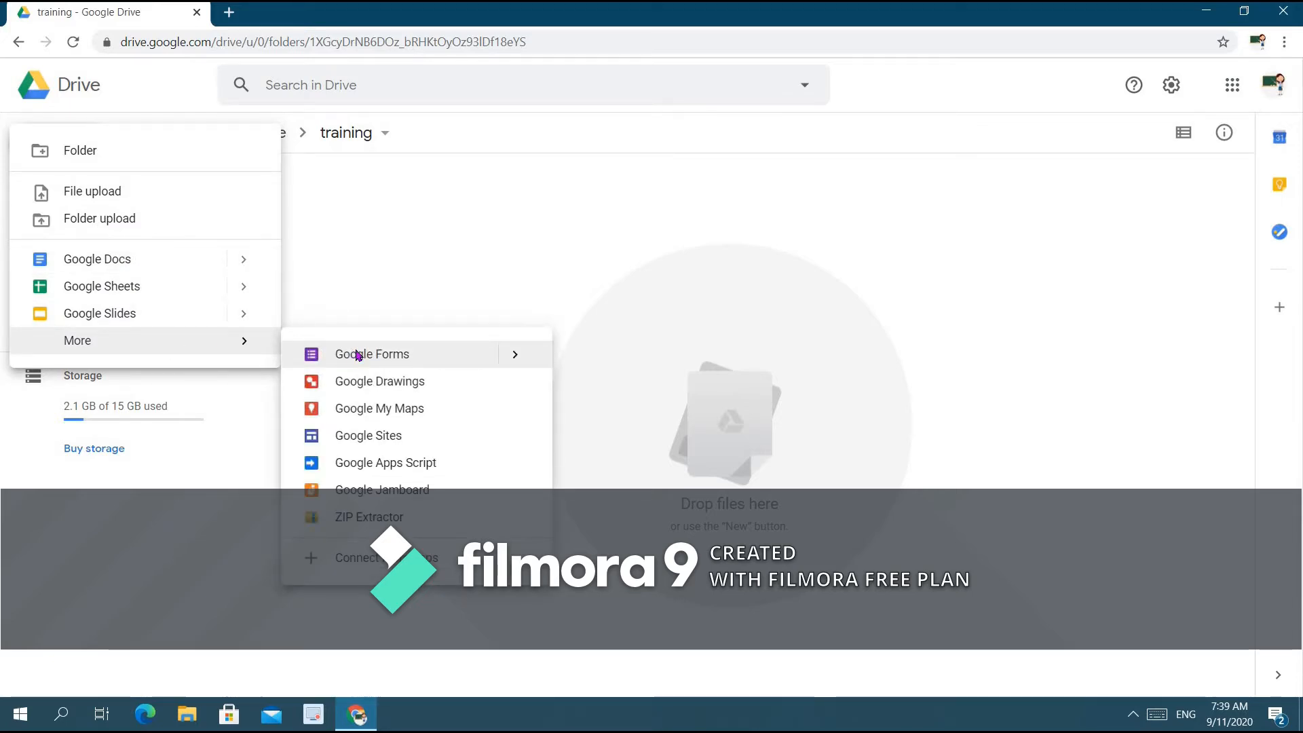
left_click(356, 355)
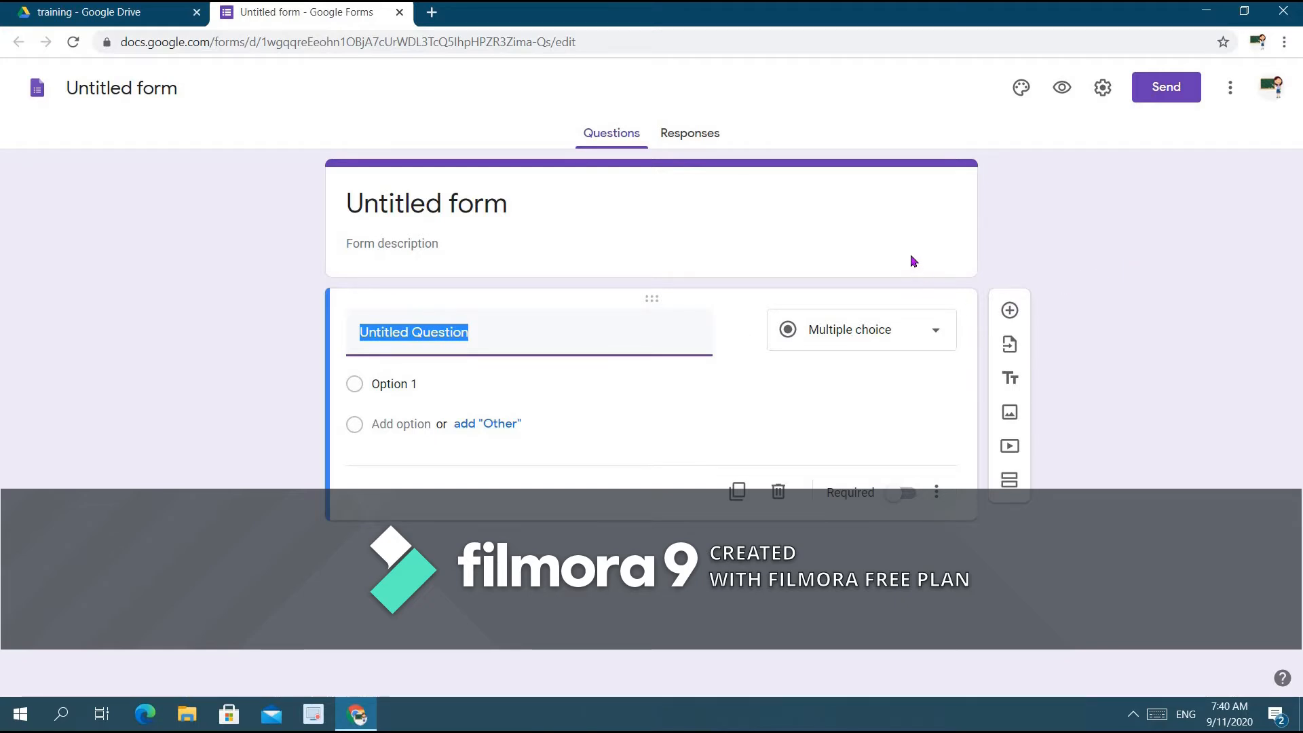
Open the form's settings and look through the general, presentation and quiz options.
left_click(1108, 99)
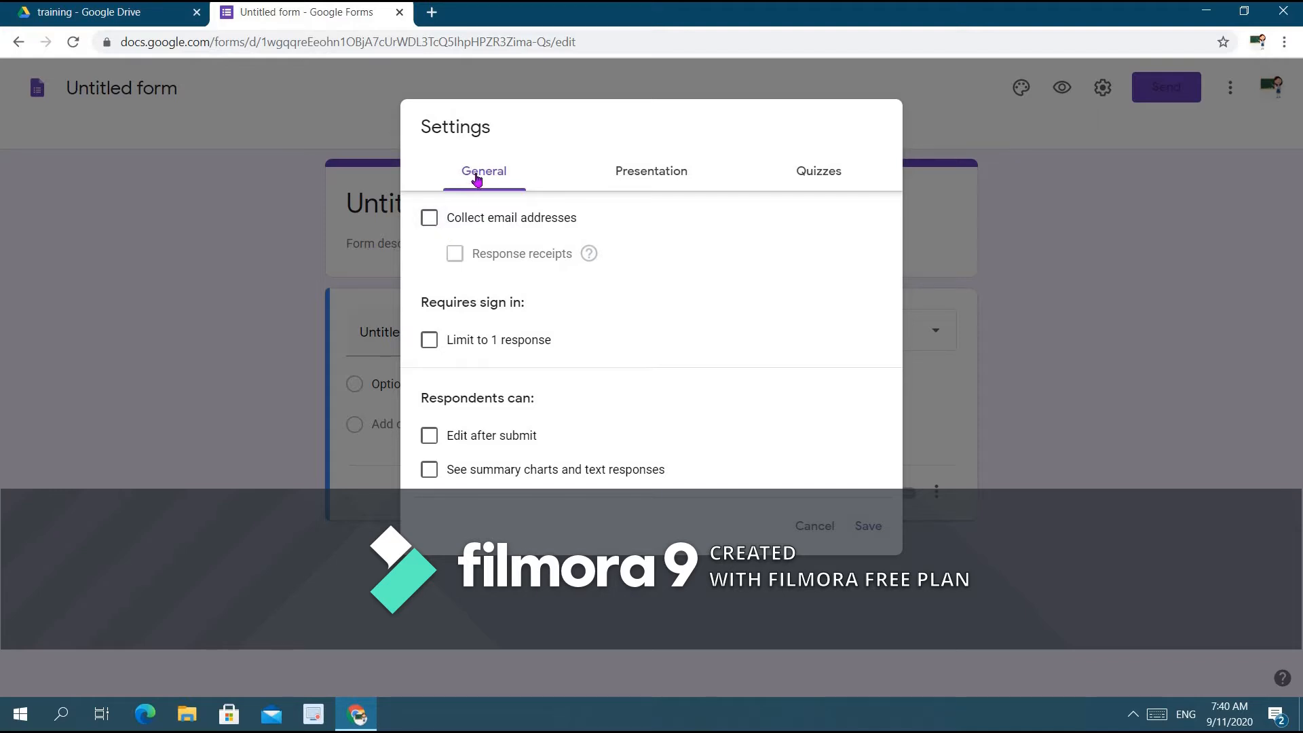
left_click(635, 181)
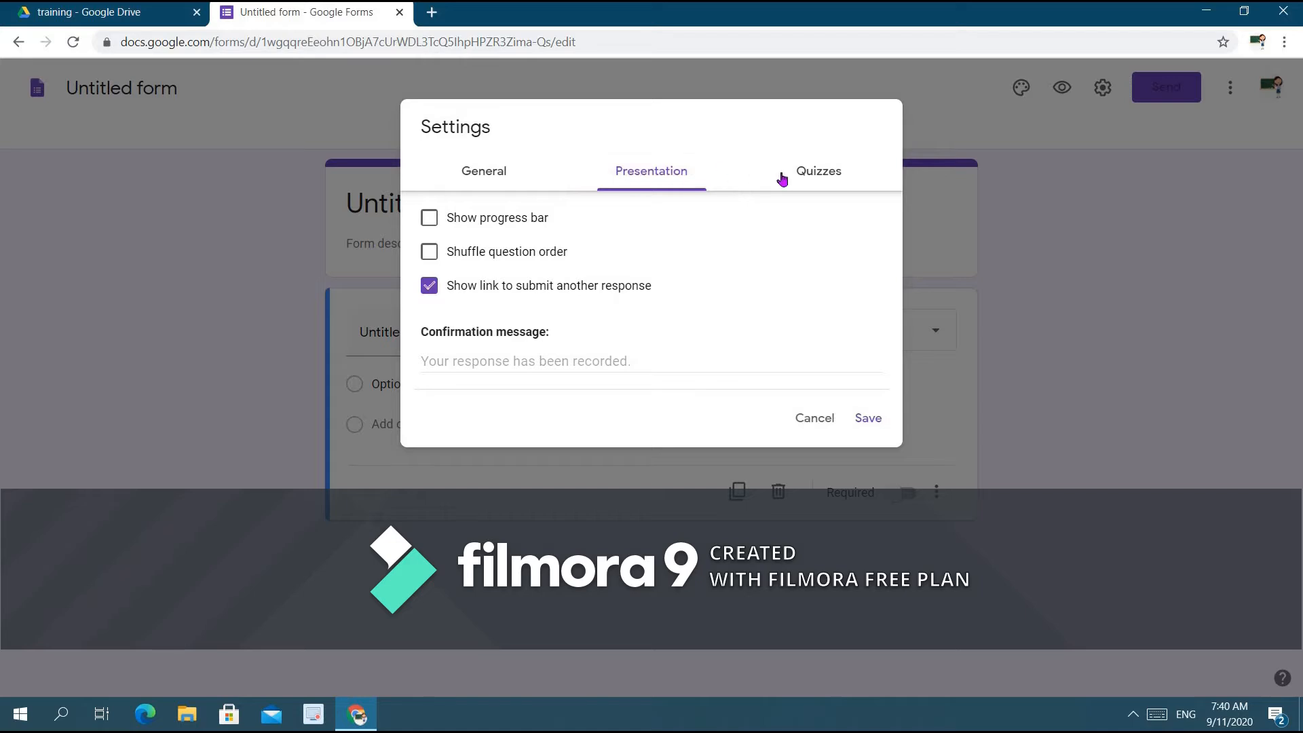
left_click(817, 177)
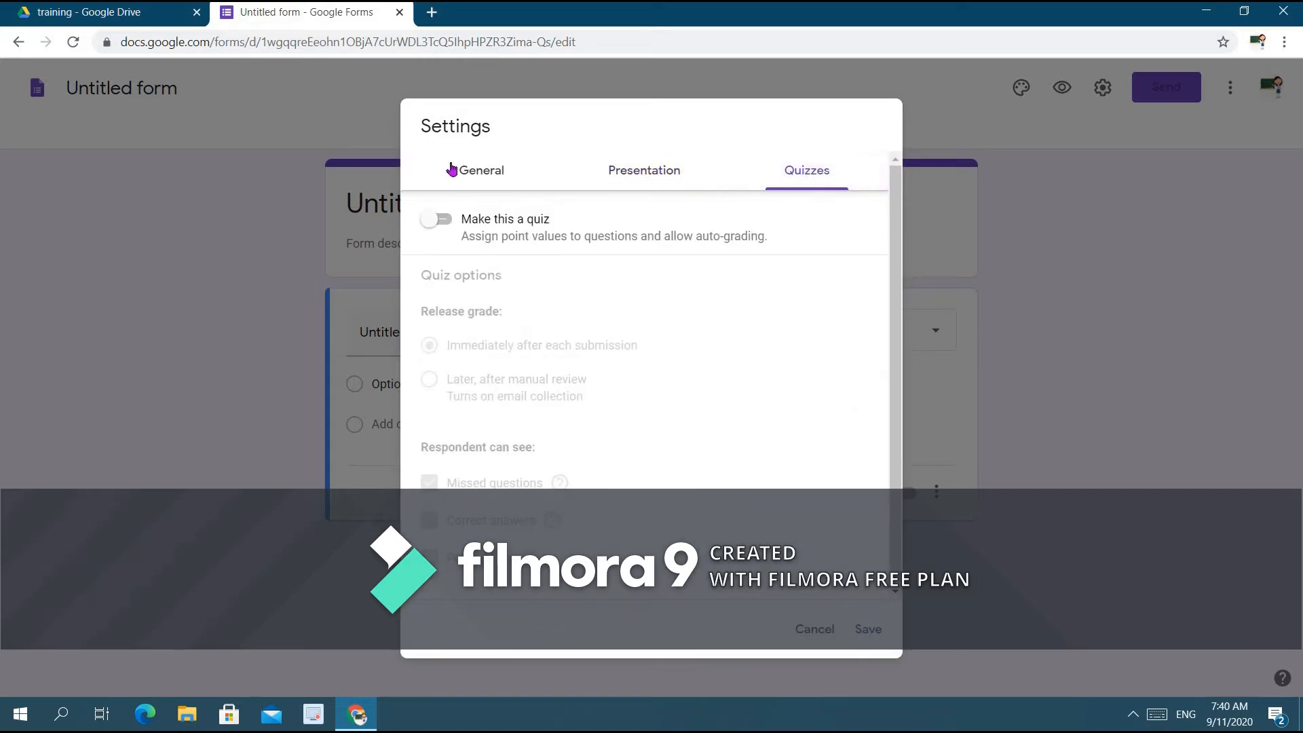
left_click(500, 178)
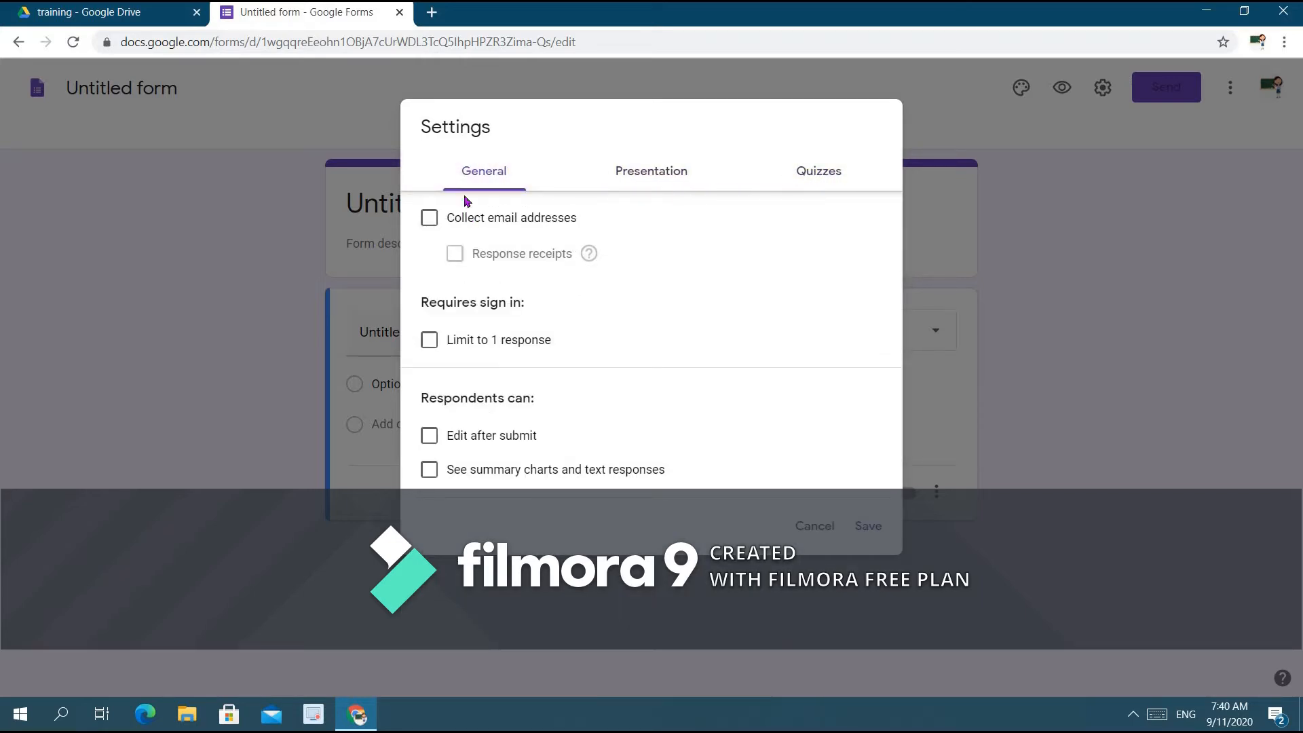
Try the options for collecting email addresses, response receipts, limiting to 1 response and showing summary charts, turning each off again.
left_click(431, 227)
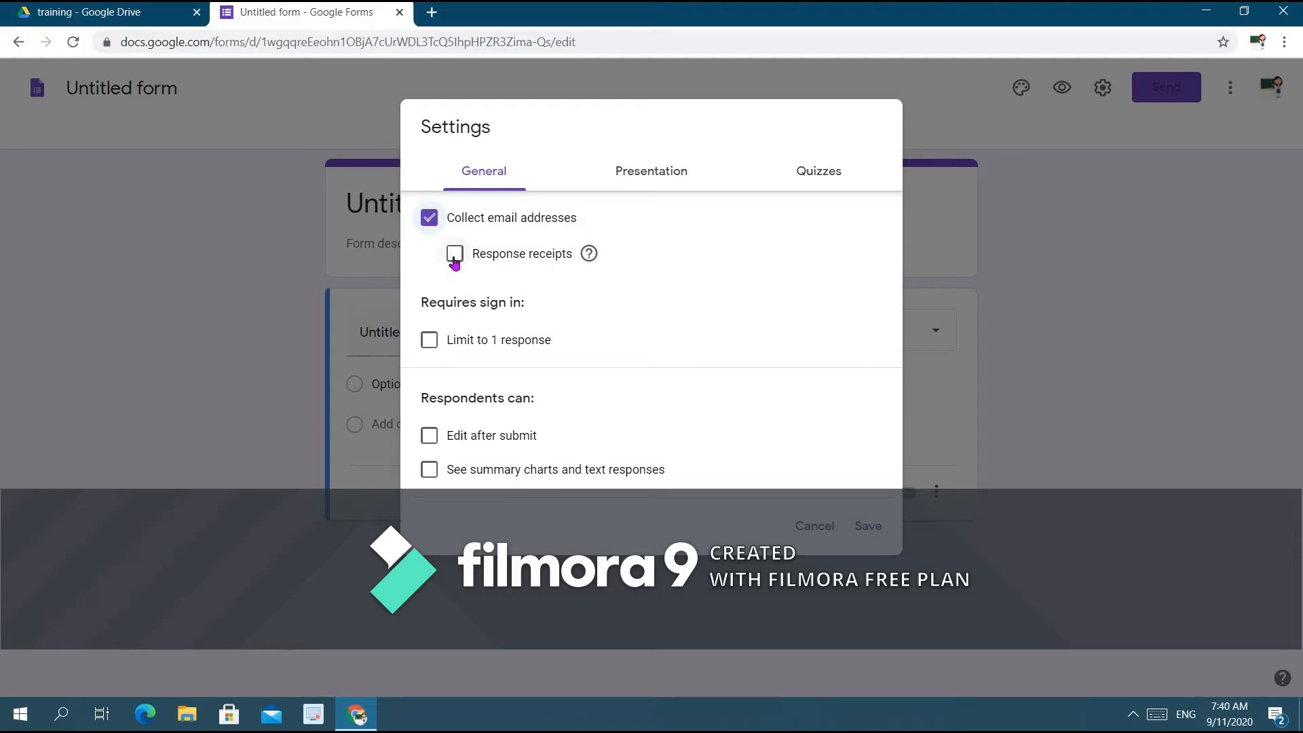
left_click(454, 256)
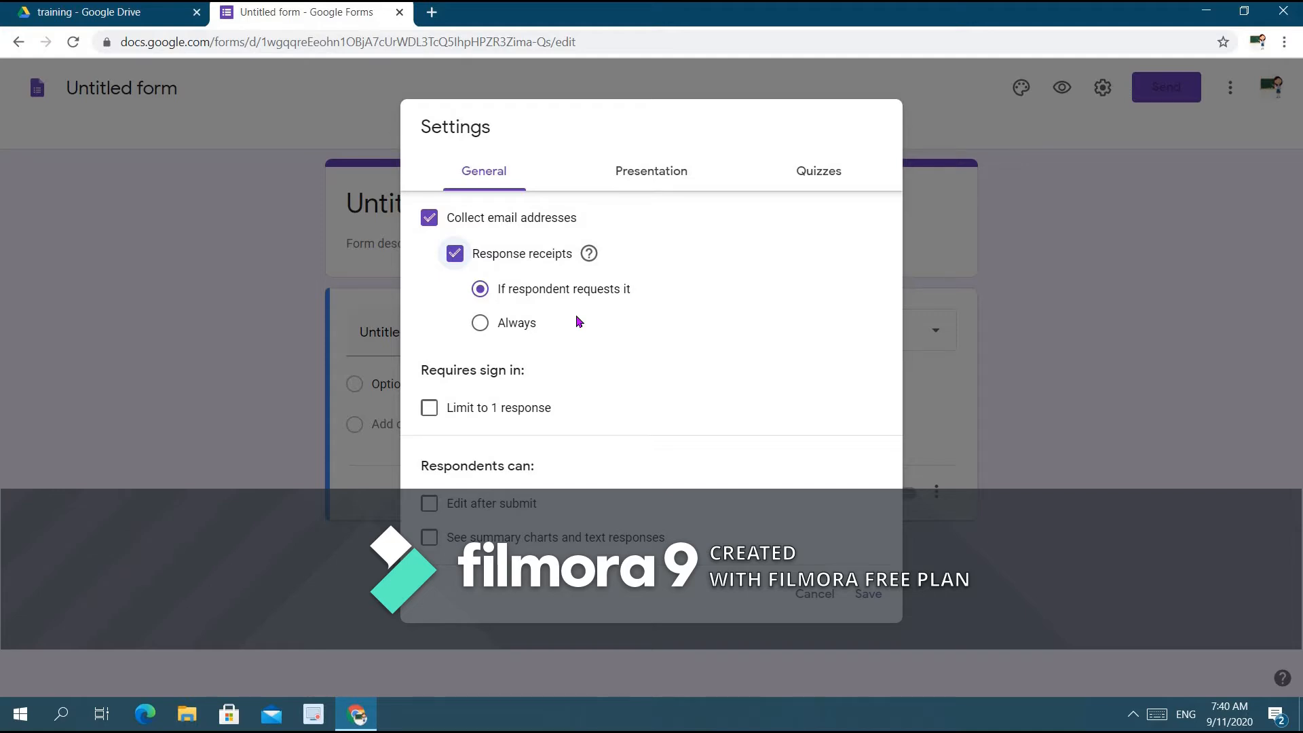
left_click(433, 224)
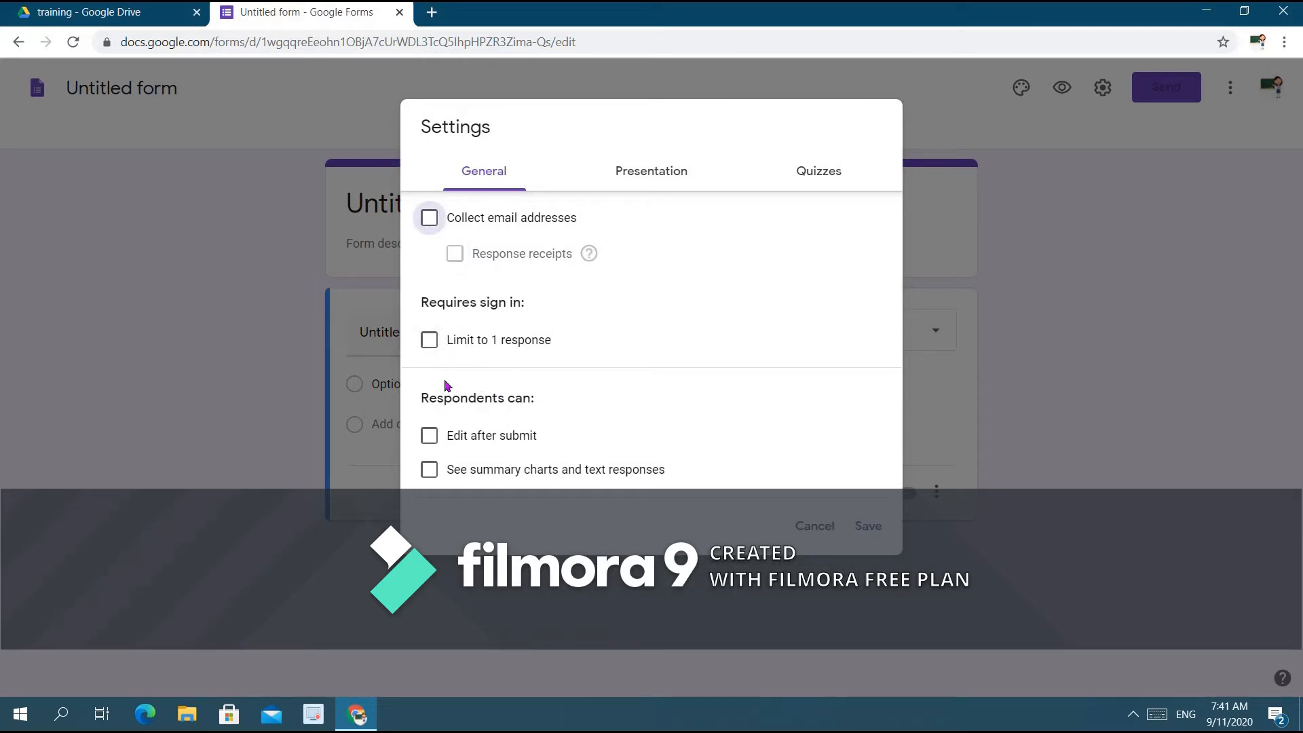
left_click(430, 345)
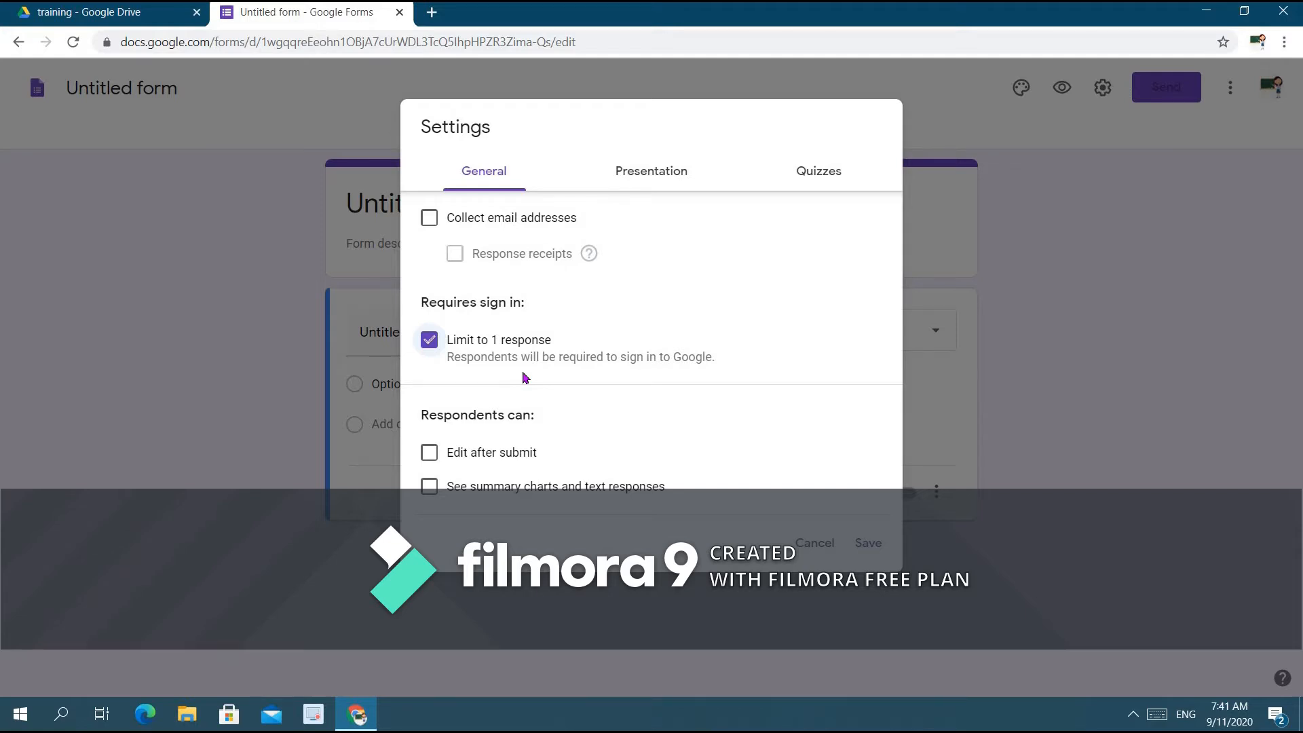
left_click(429, 358)
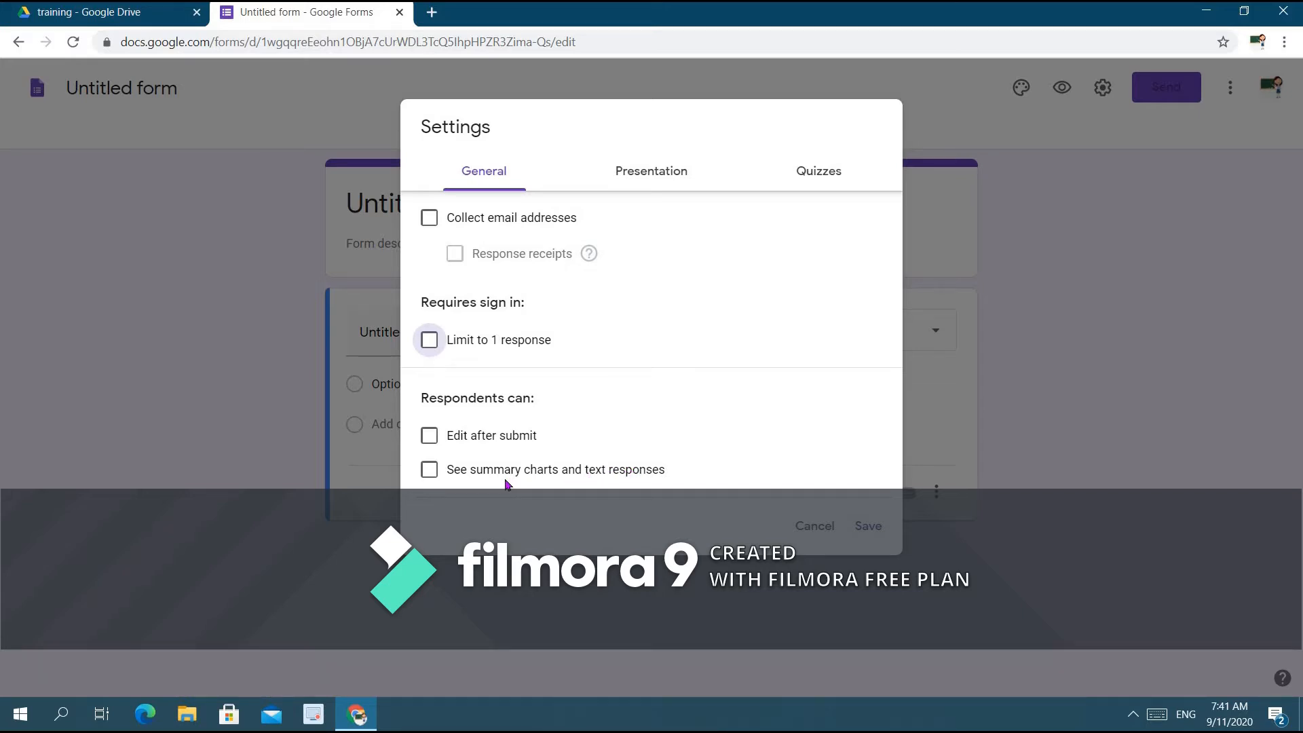
left_click(429, 465)
left_click(429, 467)
Try switching the link to submit another response off and on in the form's presentation settings.
left_click(635, 181)
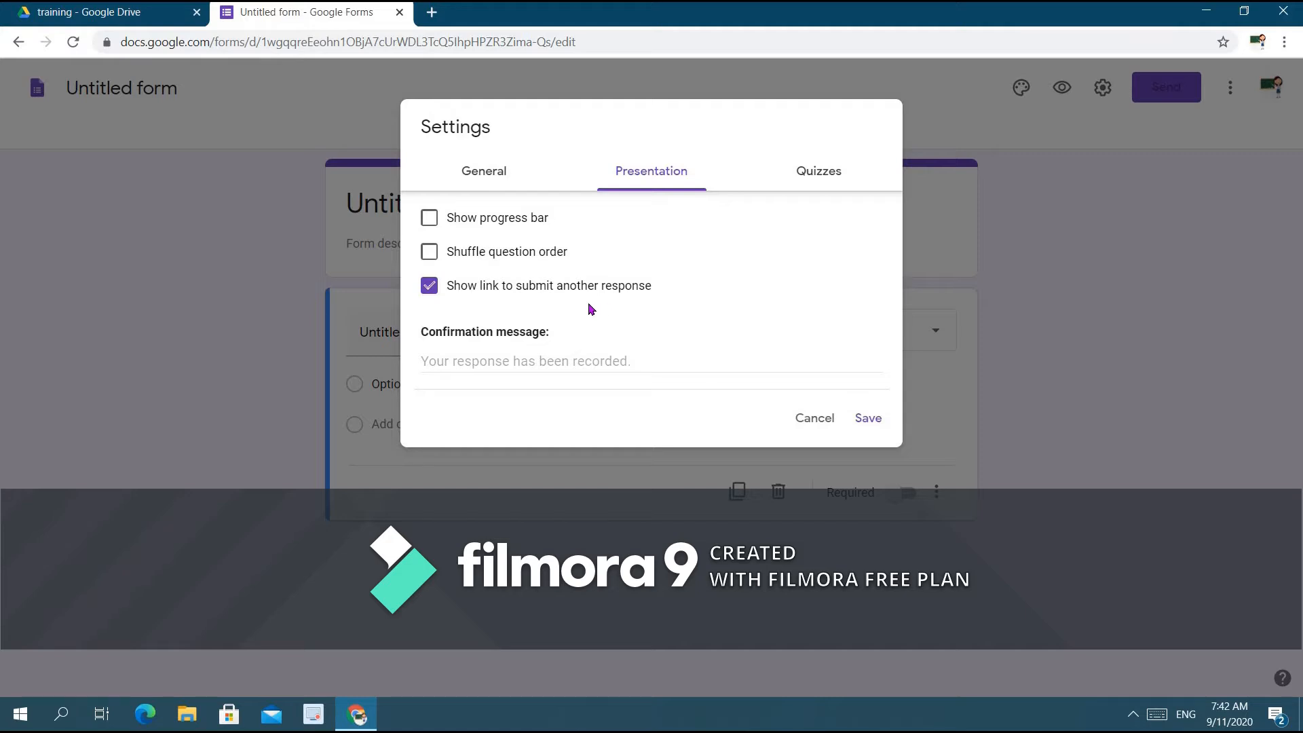
left_click(430, 286)
left_click(431, 293)
Make the form a quiz, hide missed questions, correct answers and point values from respondents, and save the settings.
left_click(805, 176)
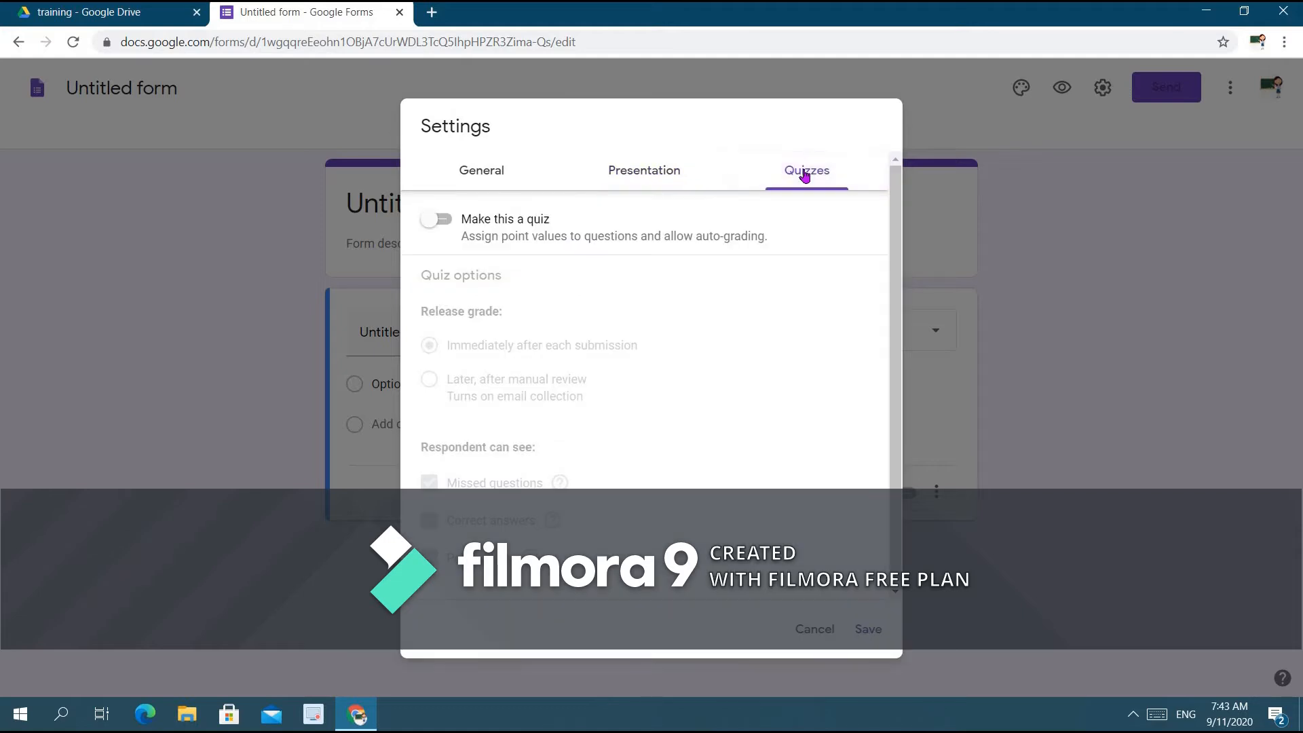
left_click(438, 220)
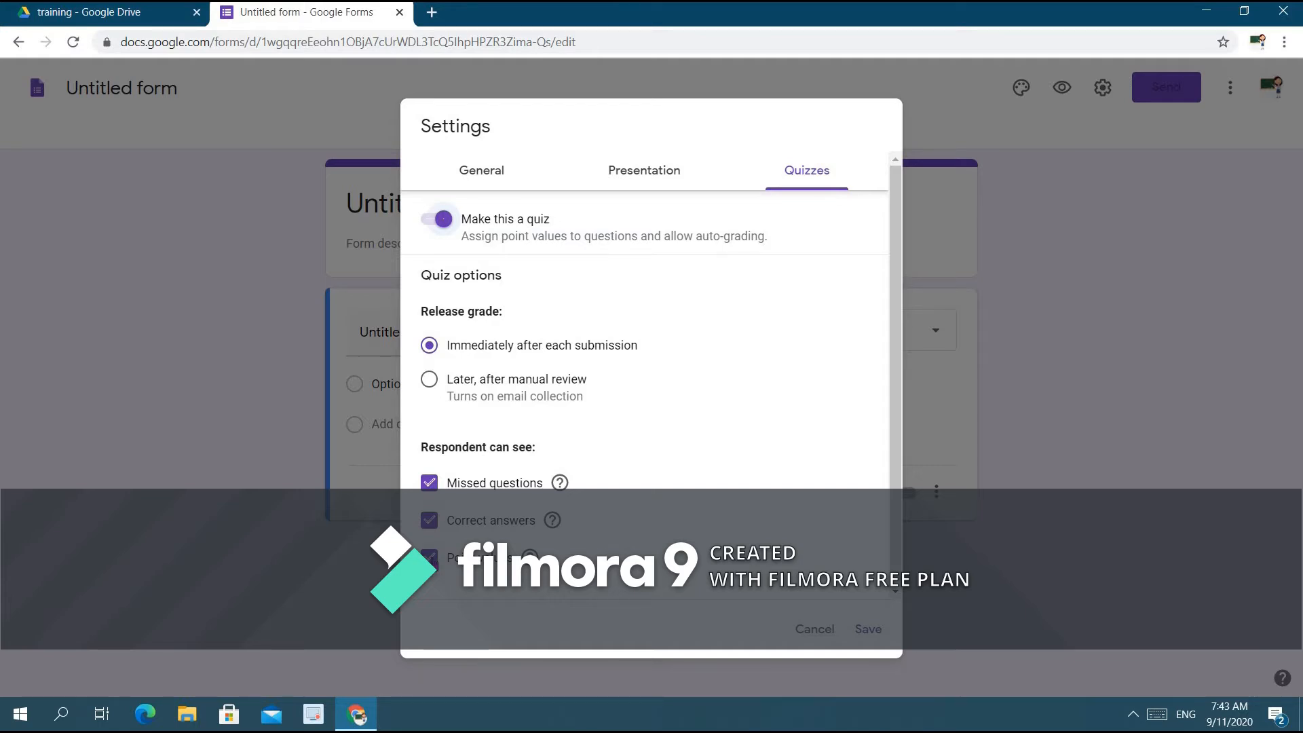
left_click(430, 558)
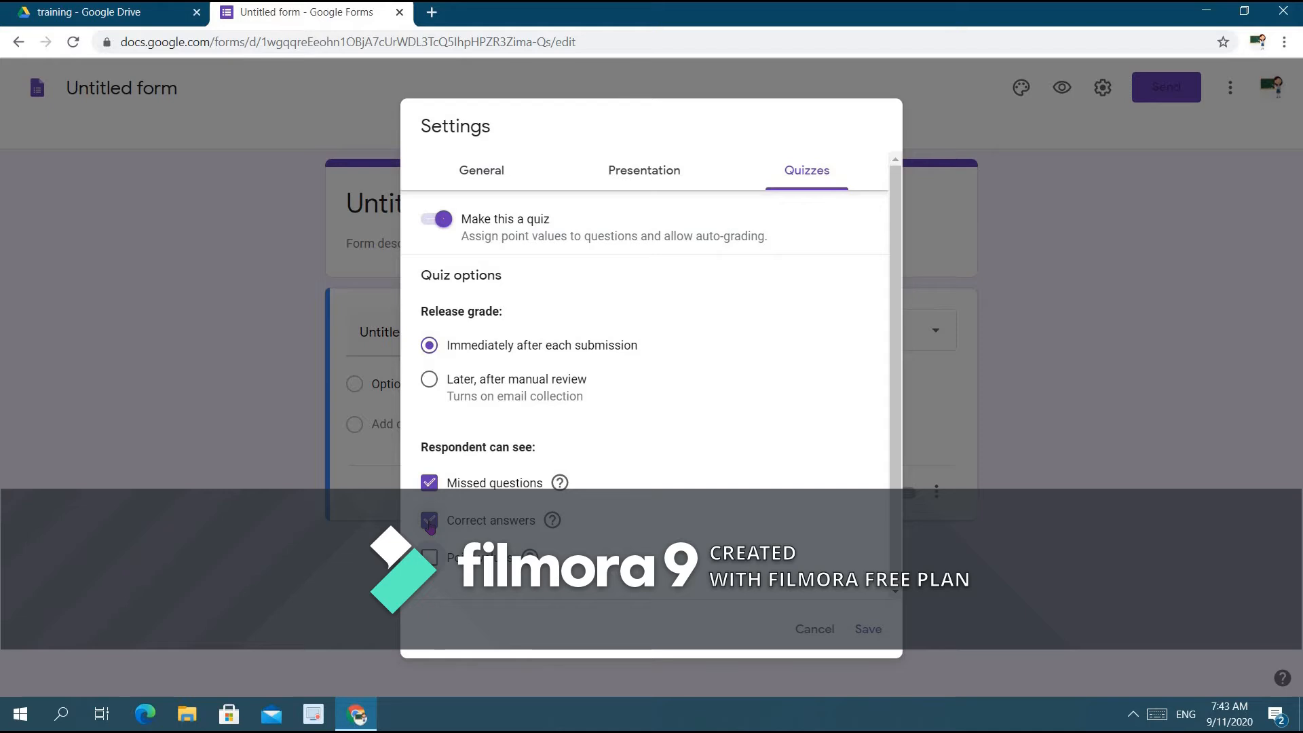
left_click(430, 523)
left_click(430, 483)
left_click(870, 631)
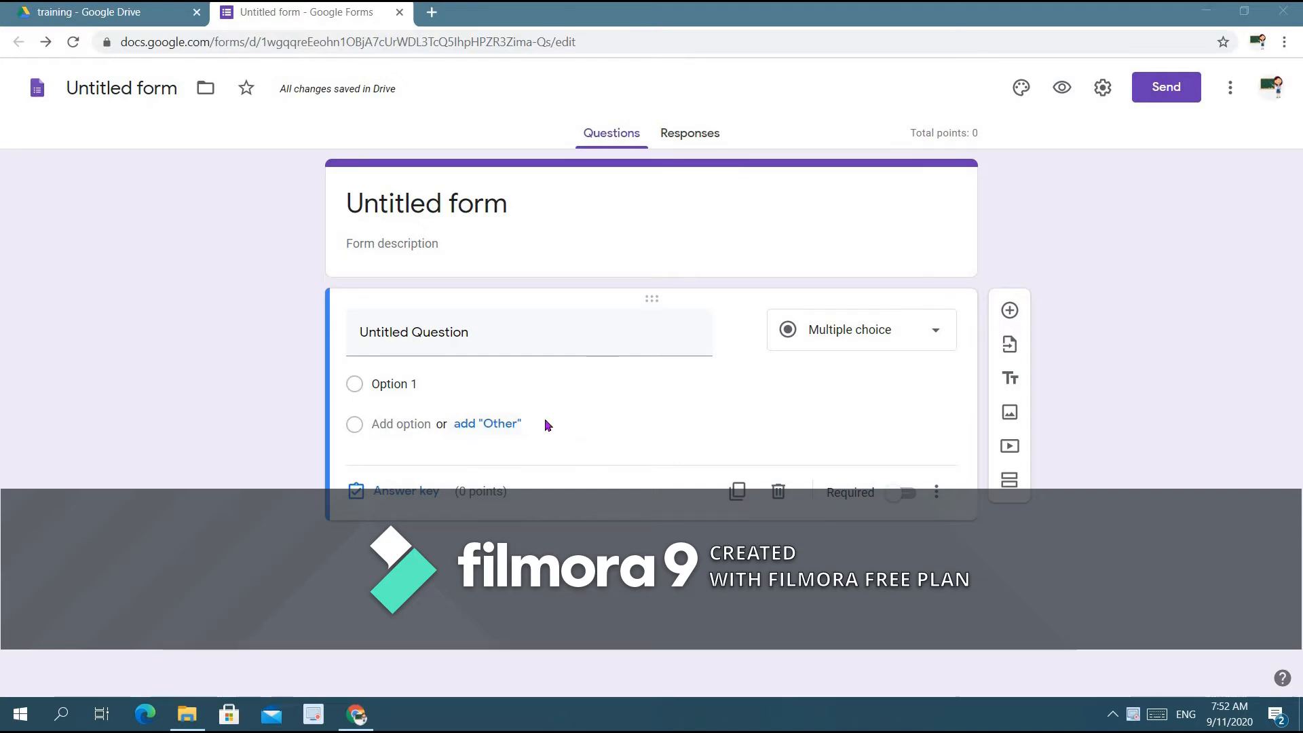
Set the form title to "Test no 1".
left_click(596, 209)
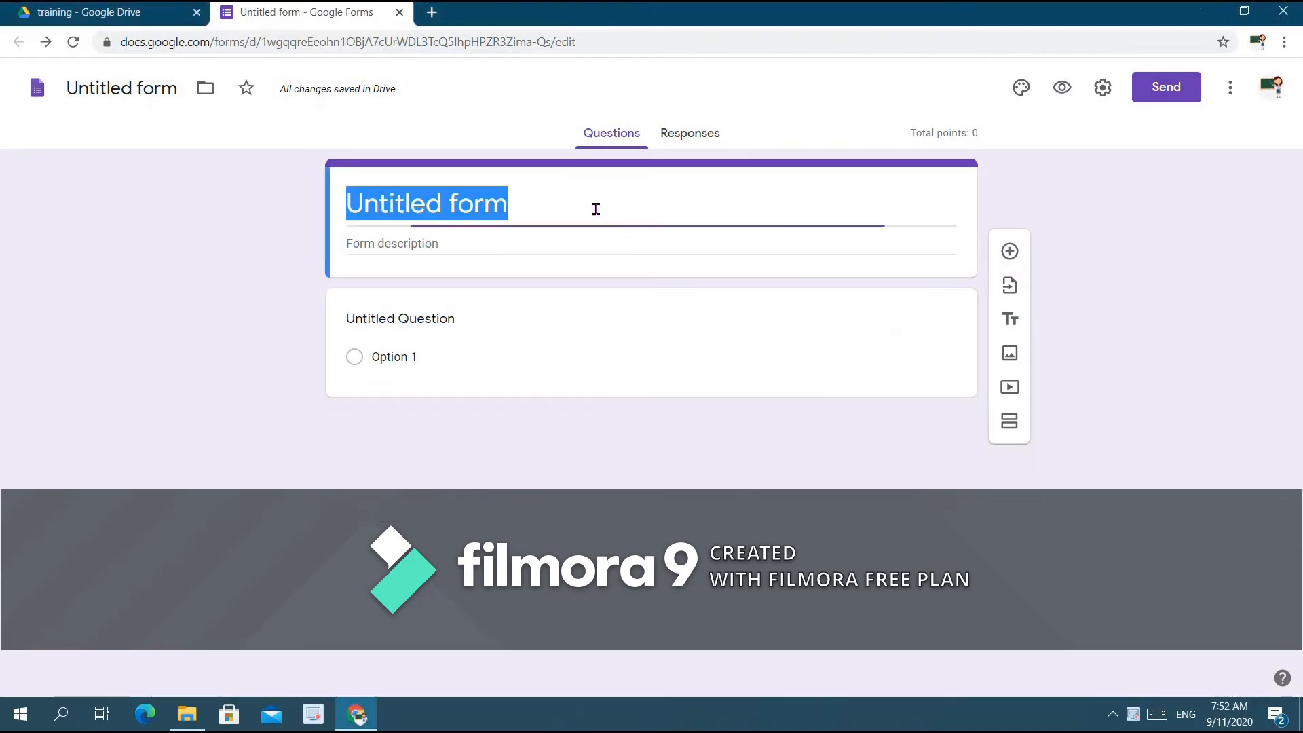
key("BackSpace")
type("t")
key("BackSpace")
type("T")
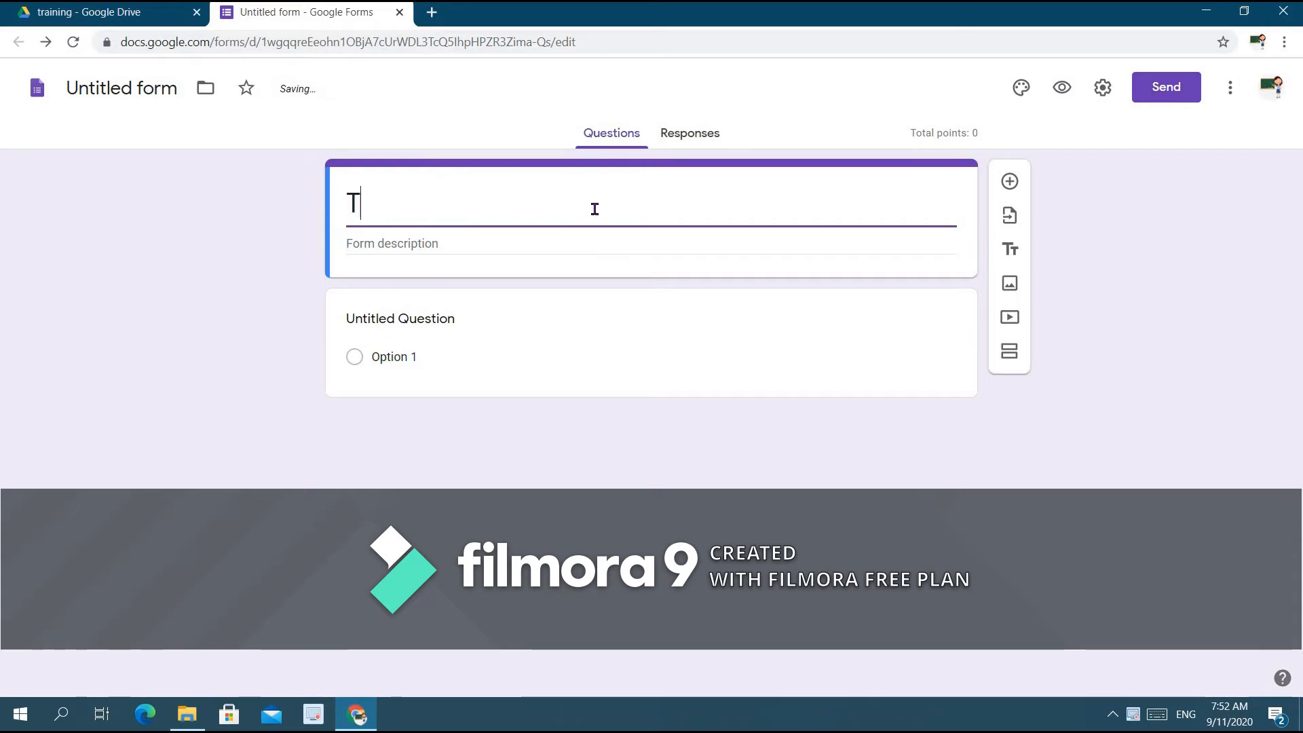
type("est no 1c")
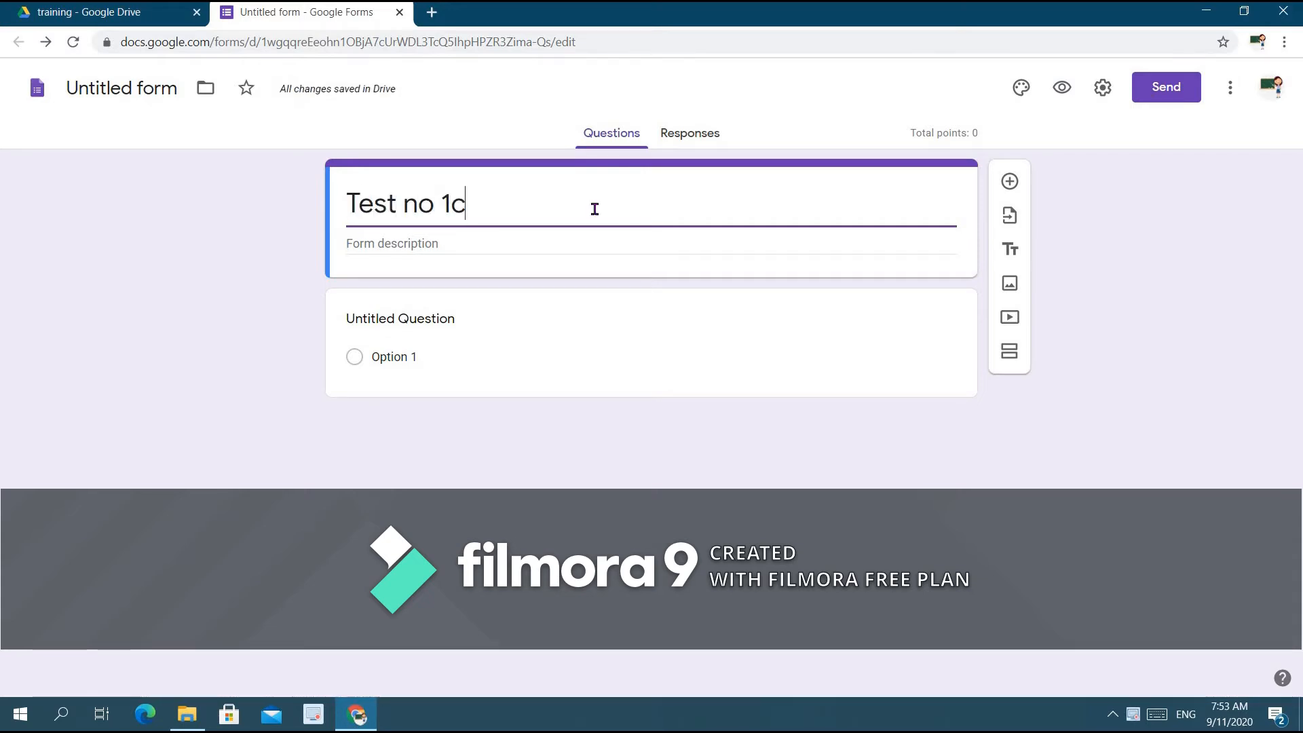
key("BackSpace")
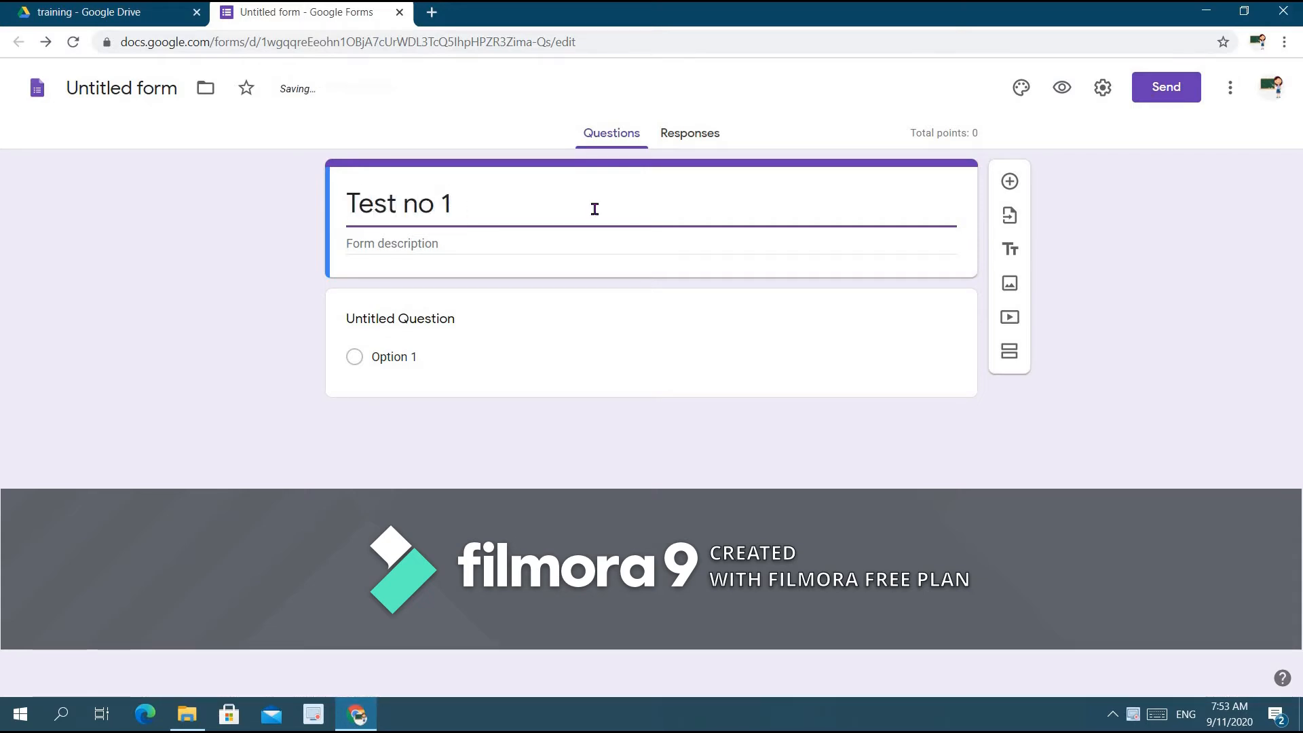
Enter "marks :- 10" as the form description.
left_click(564, 241)
type("marks")
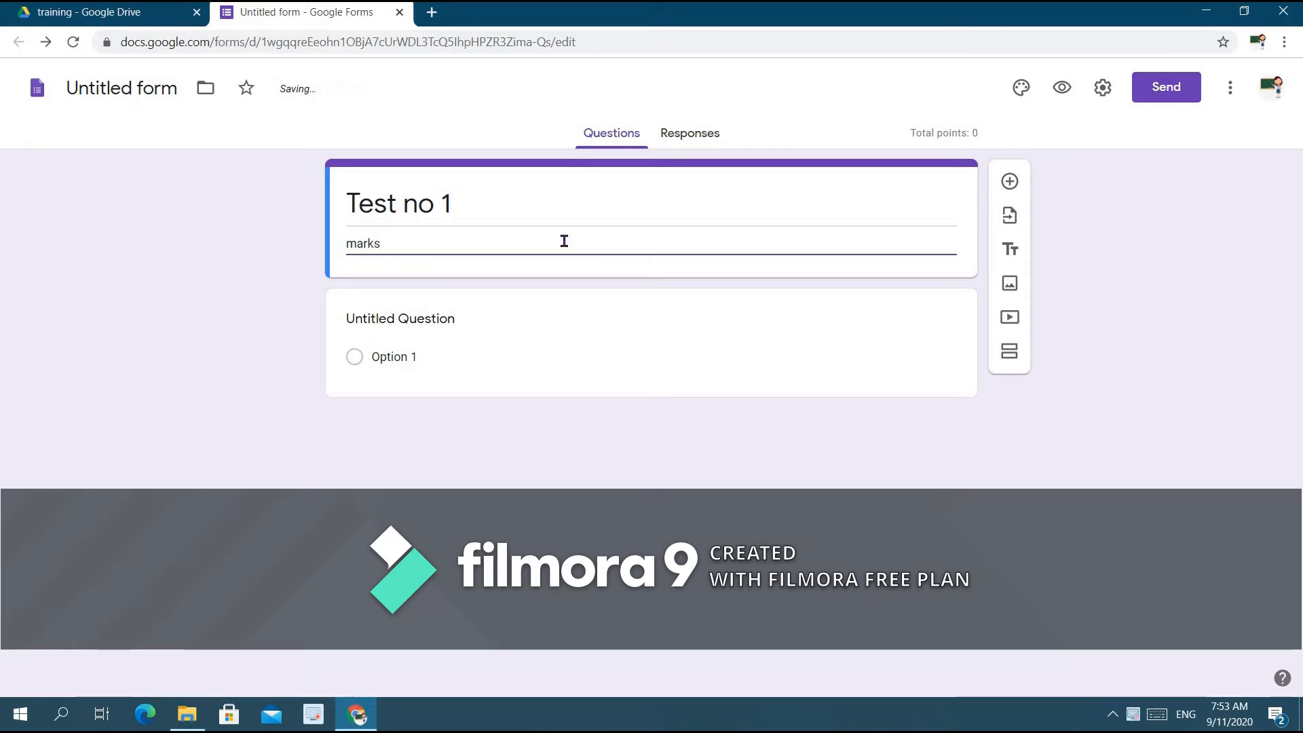
type(" :- 10")
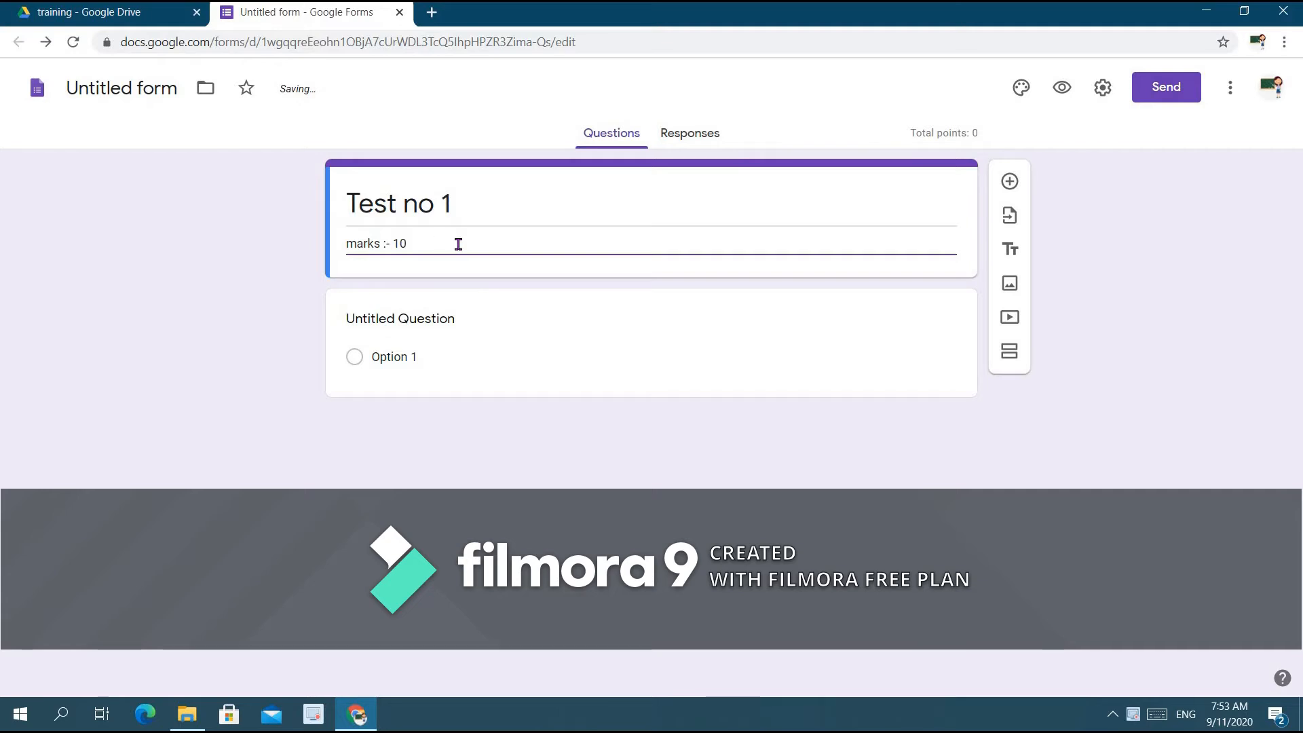
key("BackSpace")
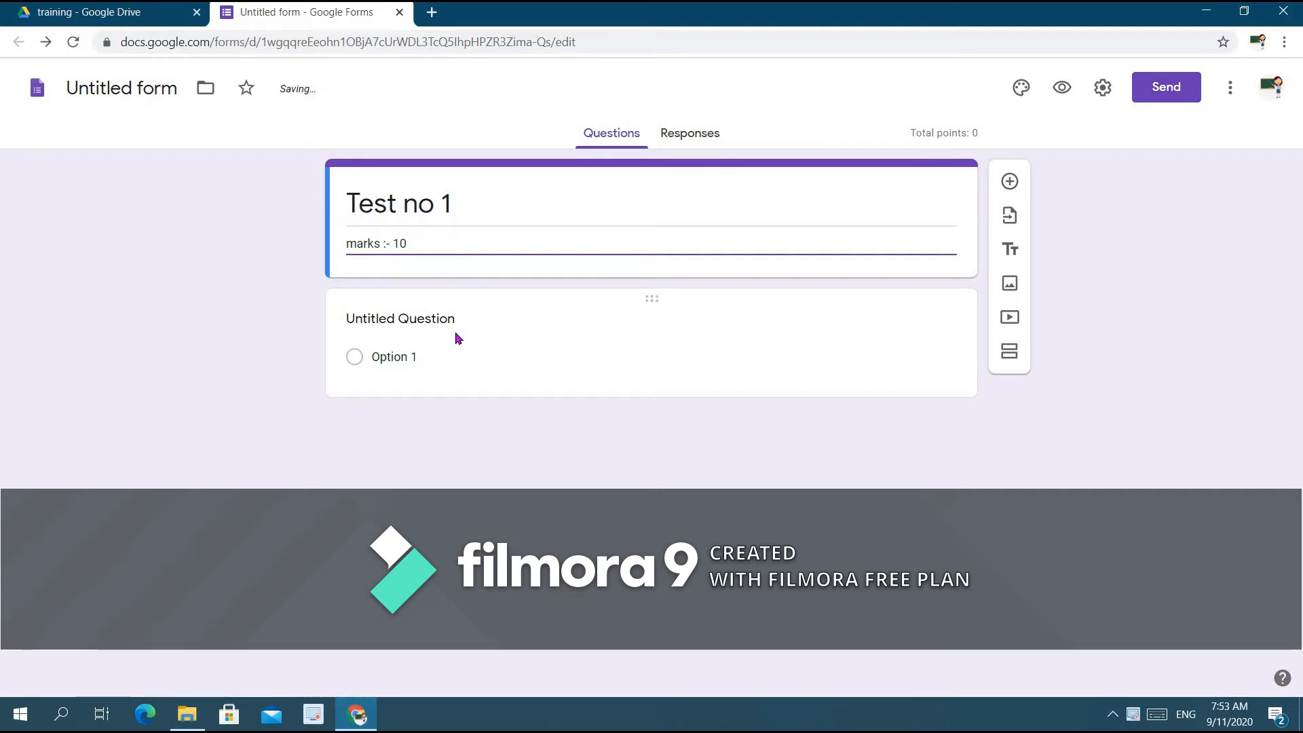
left_click(455, 331)
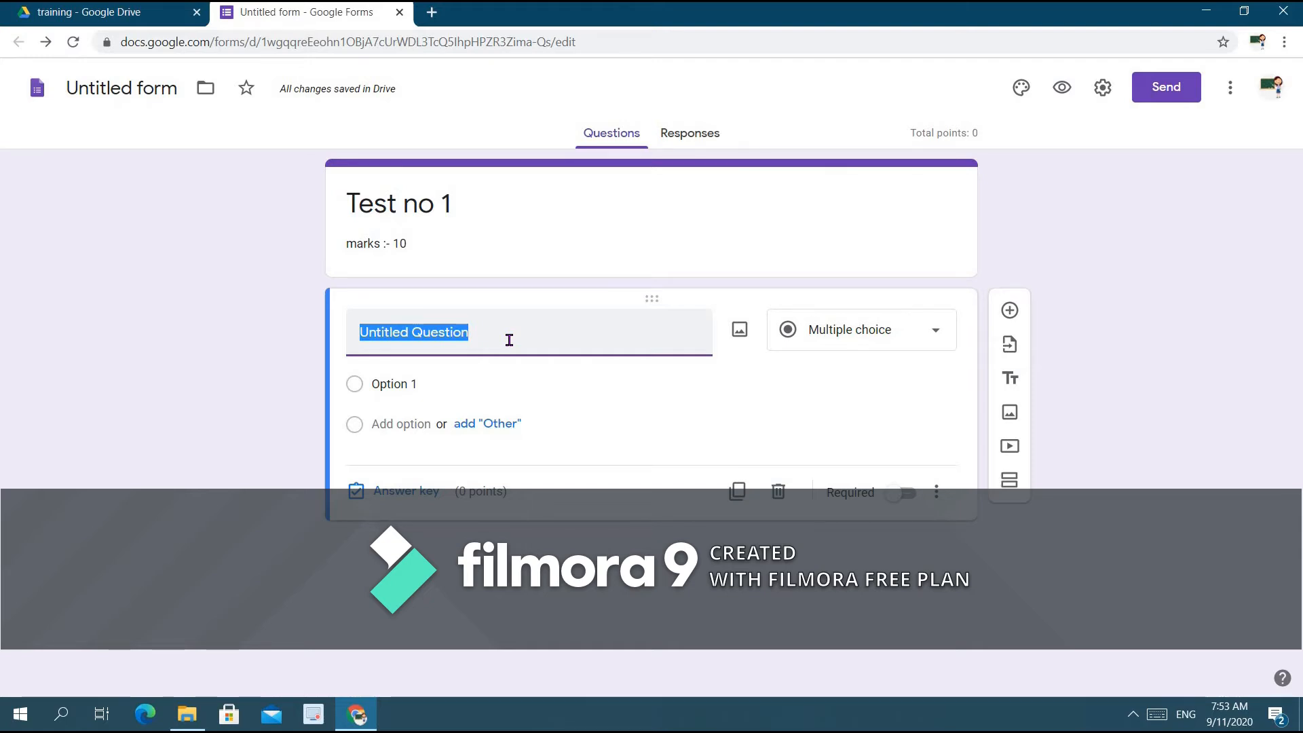
left_click(558, 237)
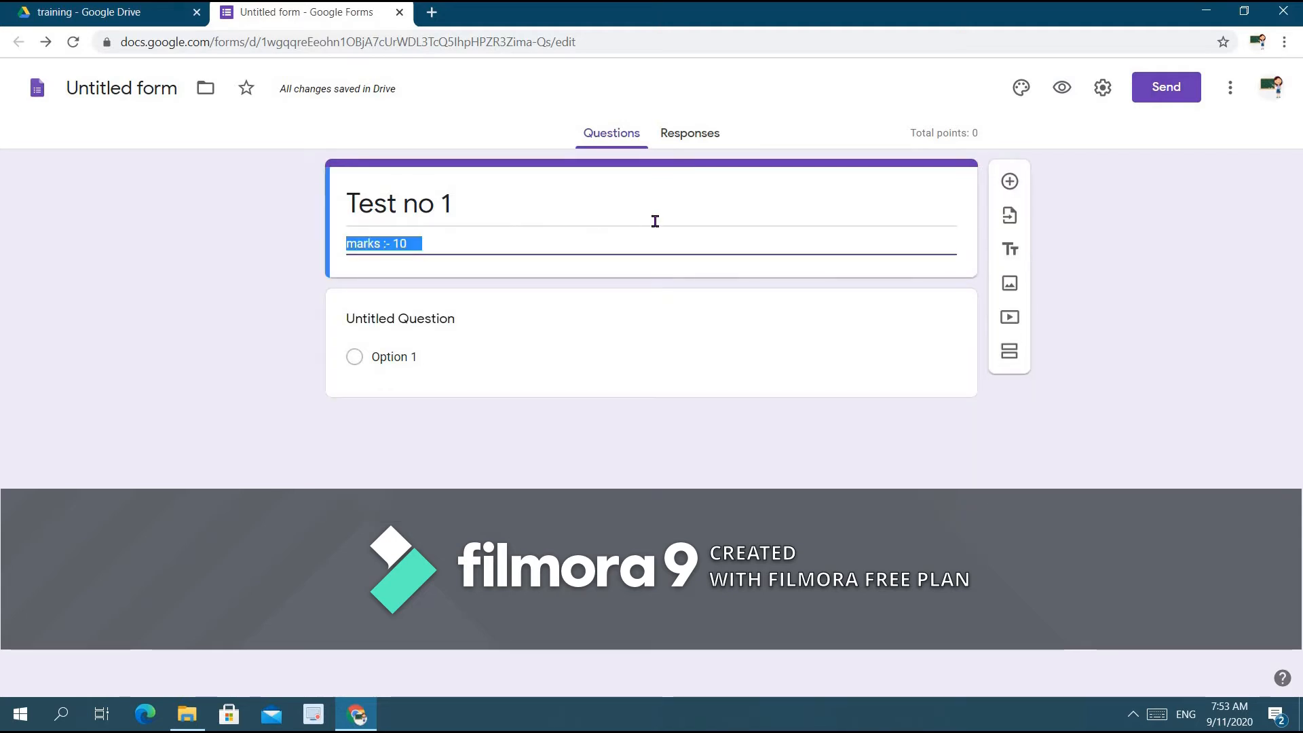
Set the first question's text to "What is your name ?" and its type to Short answer.
left_click(783, 344)
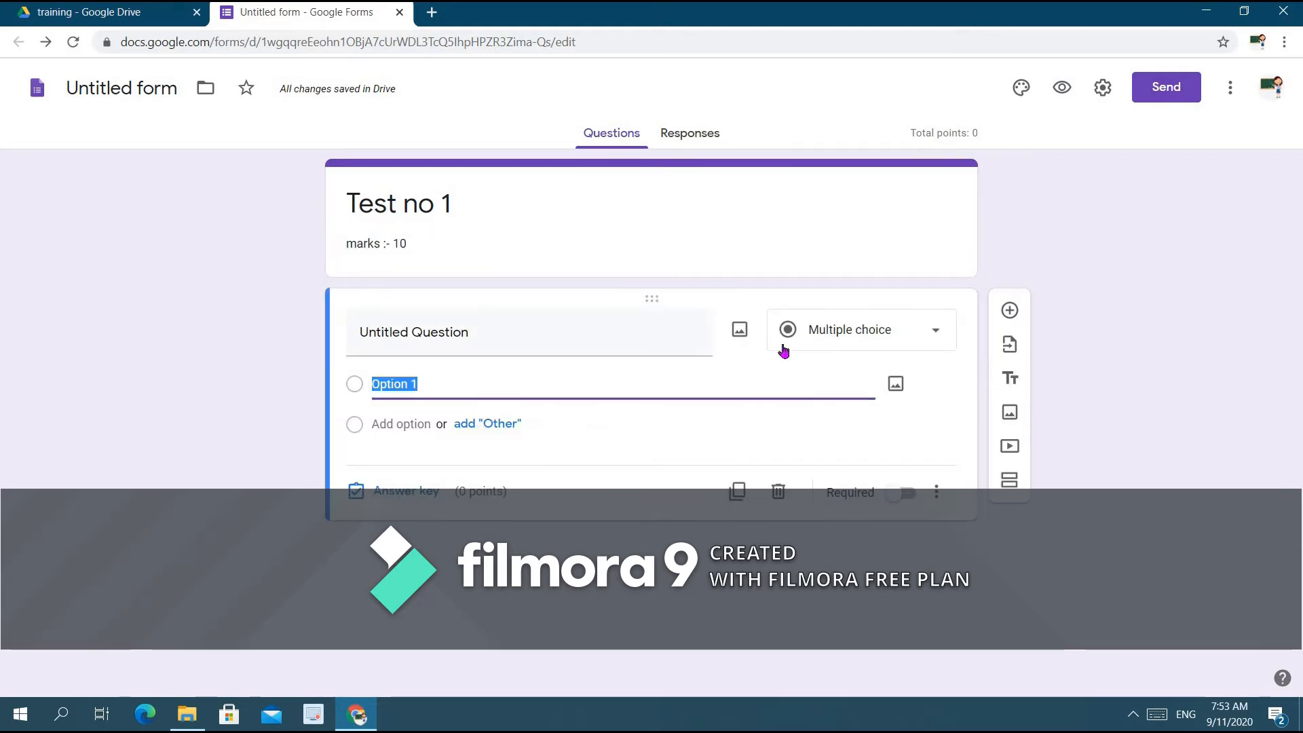
left_click(600, 327)
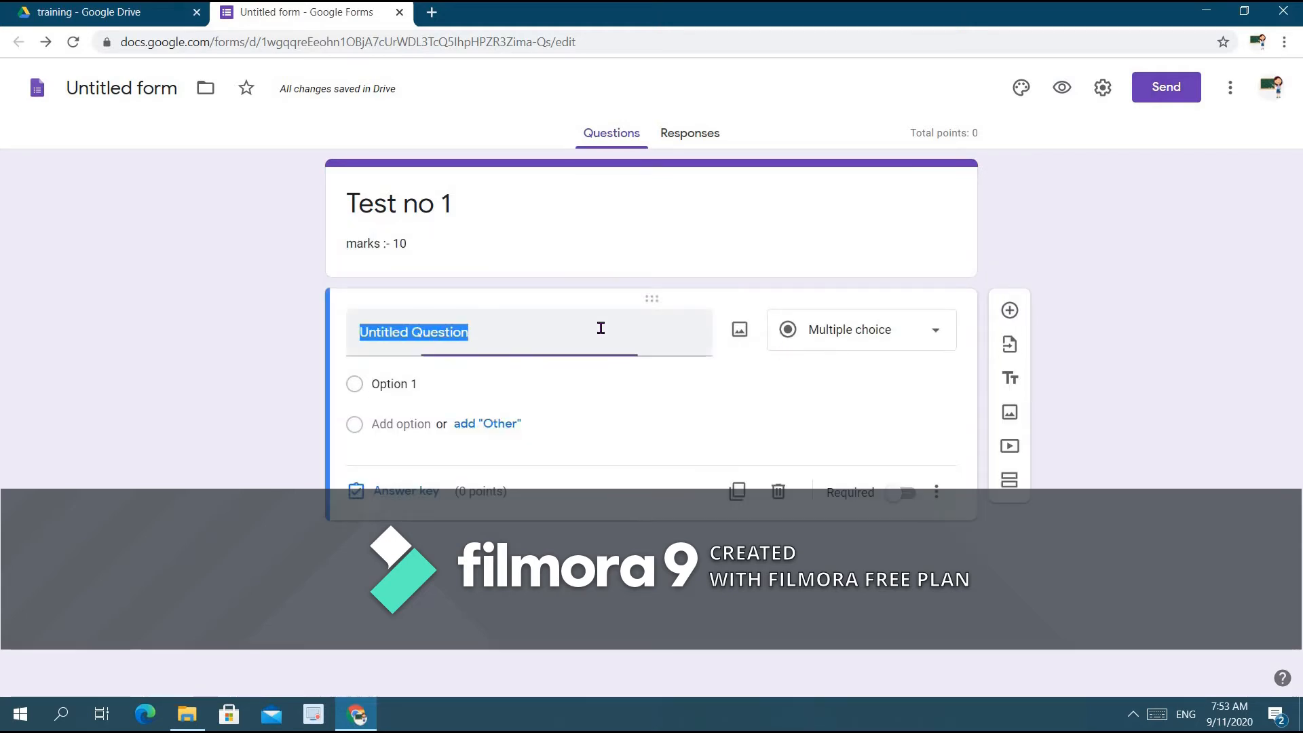
key("BackSpace")
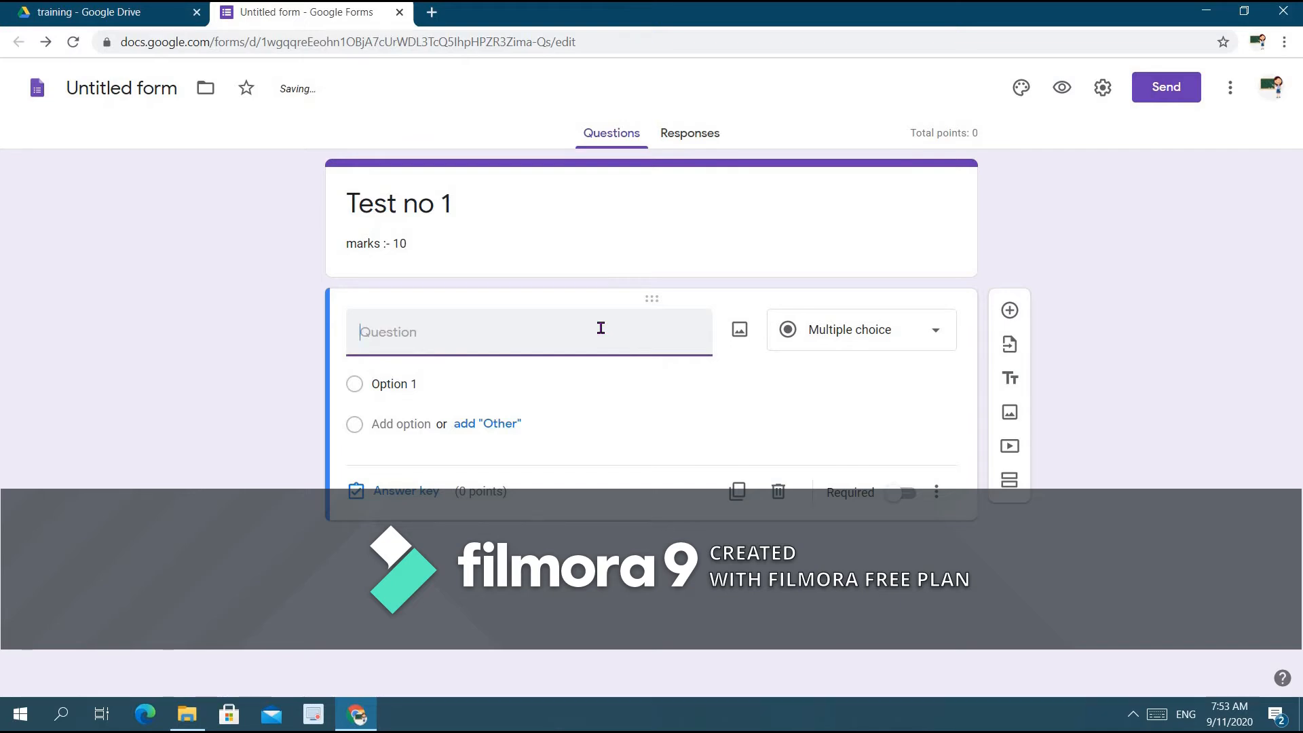
type("Wha")
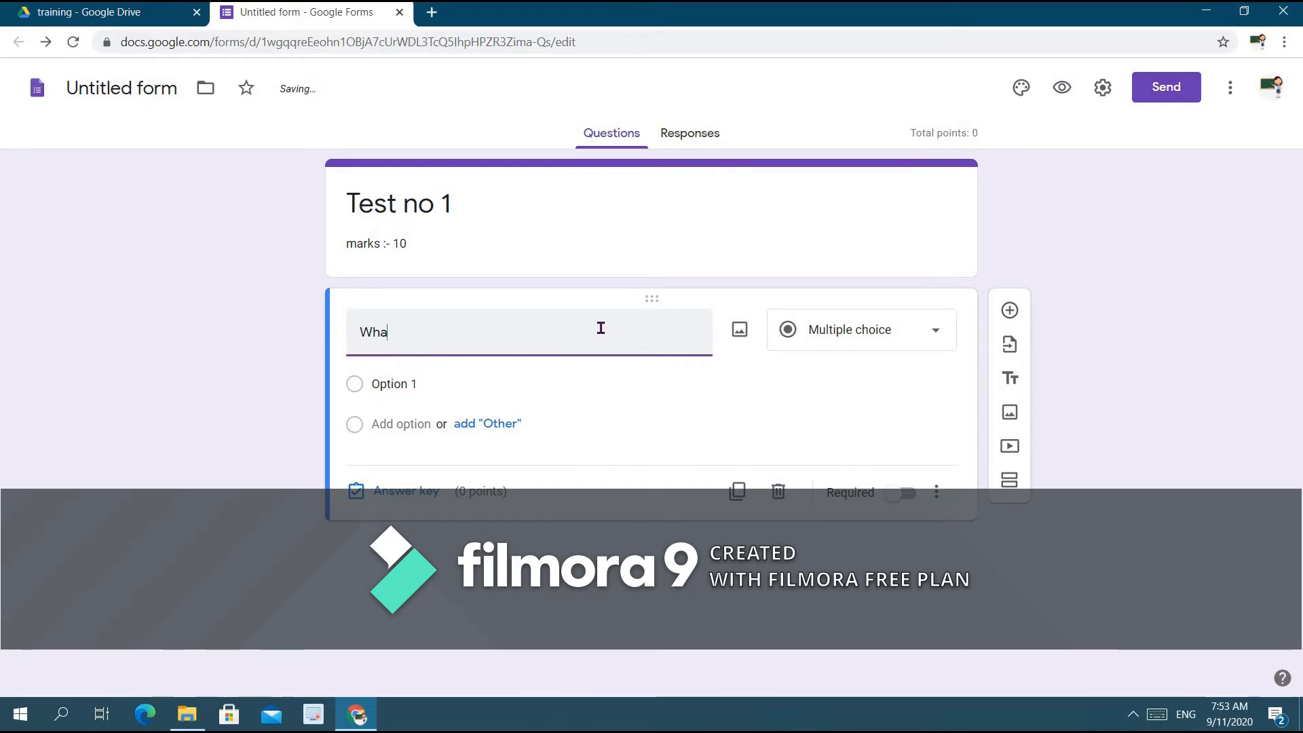
type("t is yo")
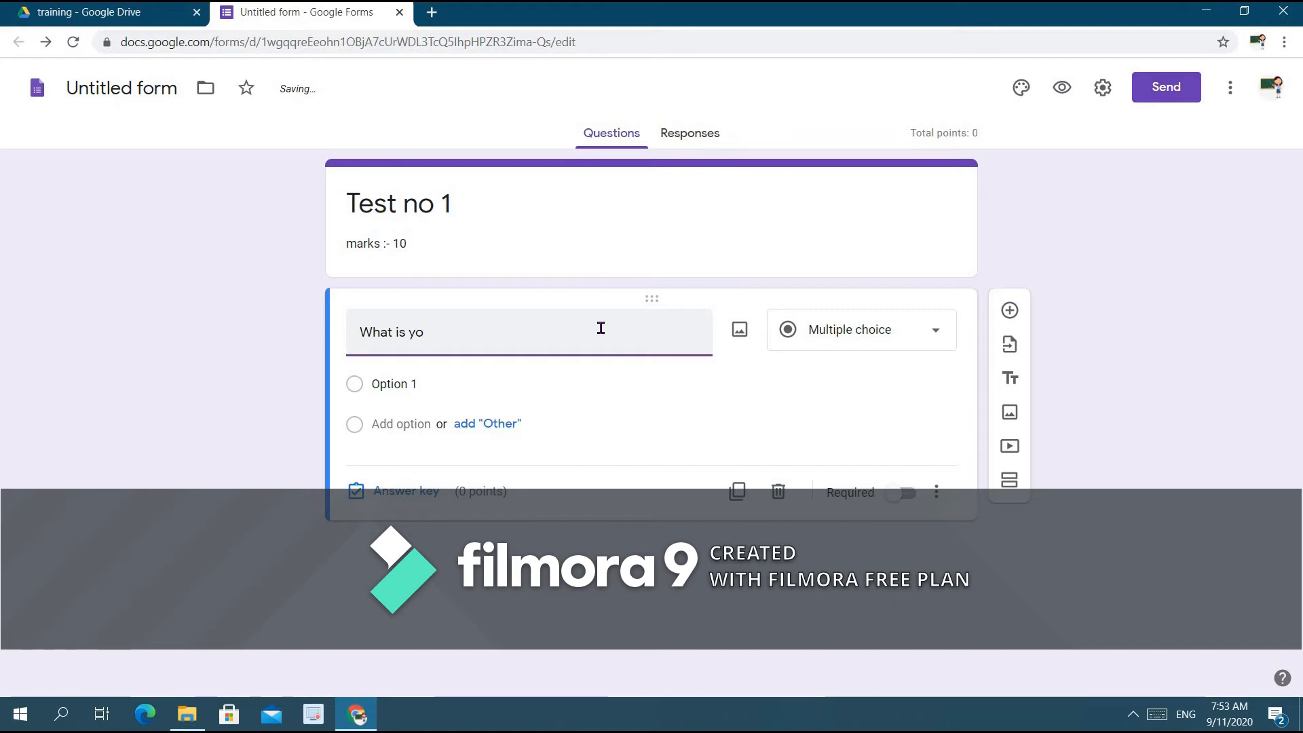
type("ur name ?")
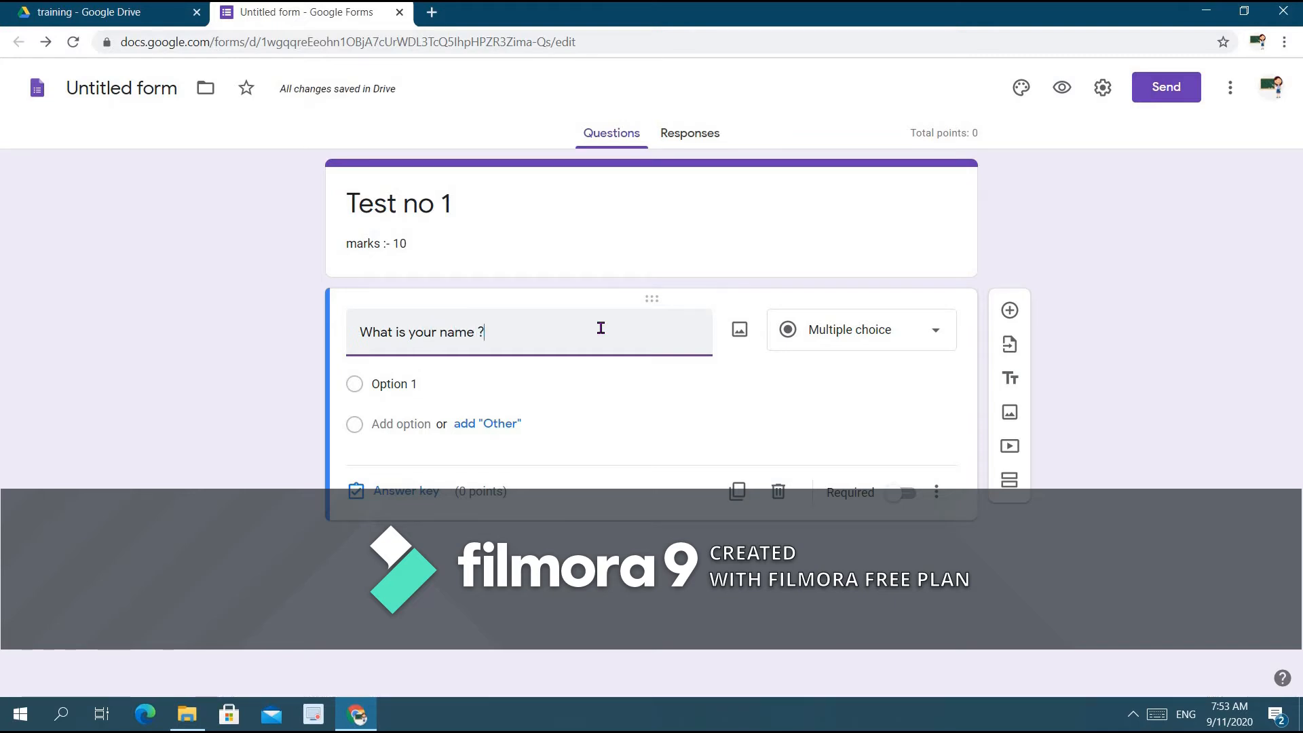
left_click(847, 353)
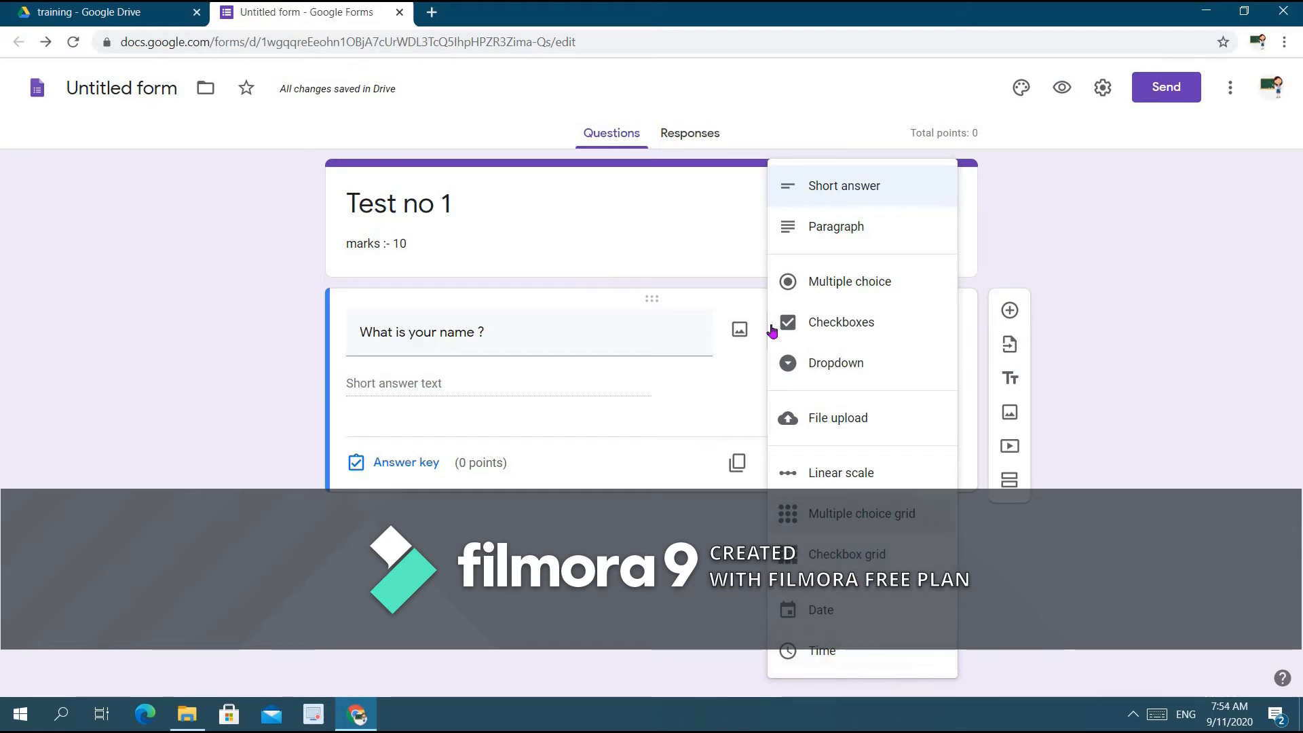
left_click(829, 188)
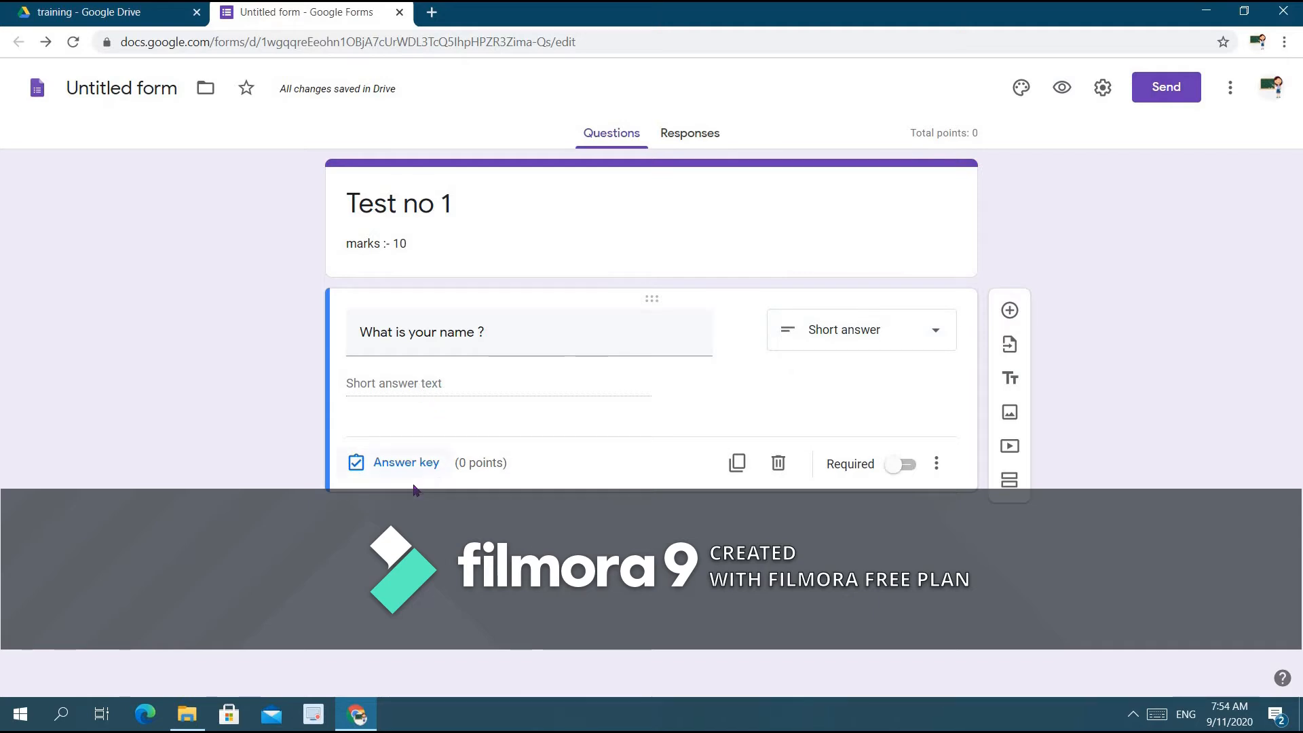
List three spelling and capitalization variants of the first name as correct answers in the question's answer key, plus a fourth default entry.
left_click(409, 473)
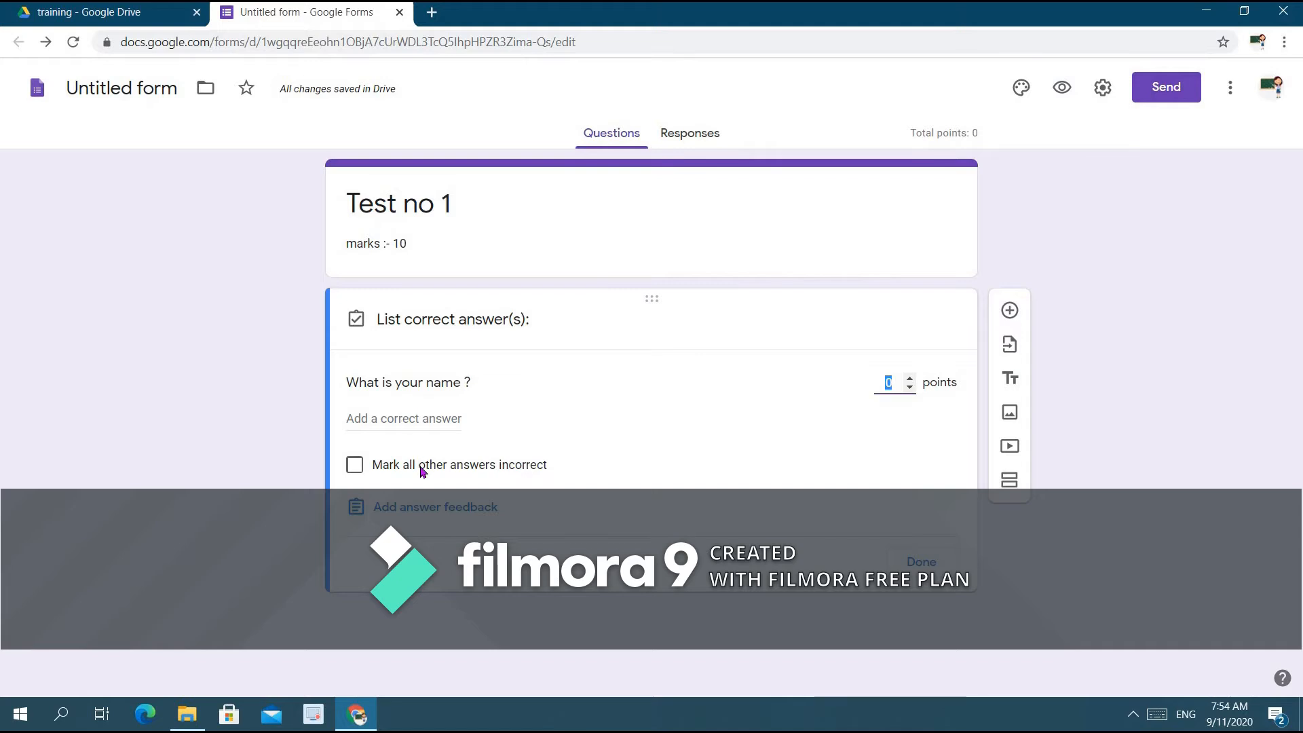
left_click(405, 421)
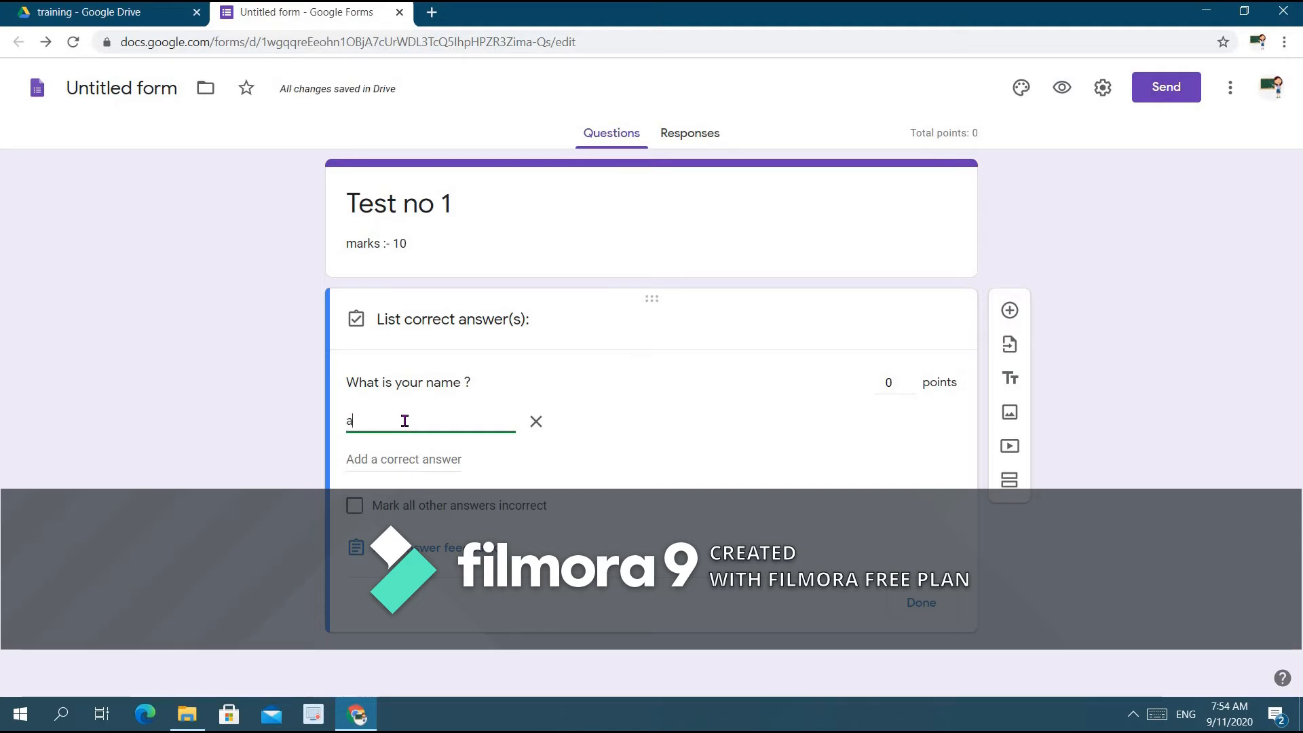
key("BackSpace")
type("Ankita")
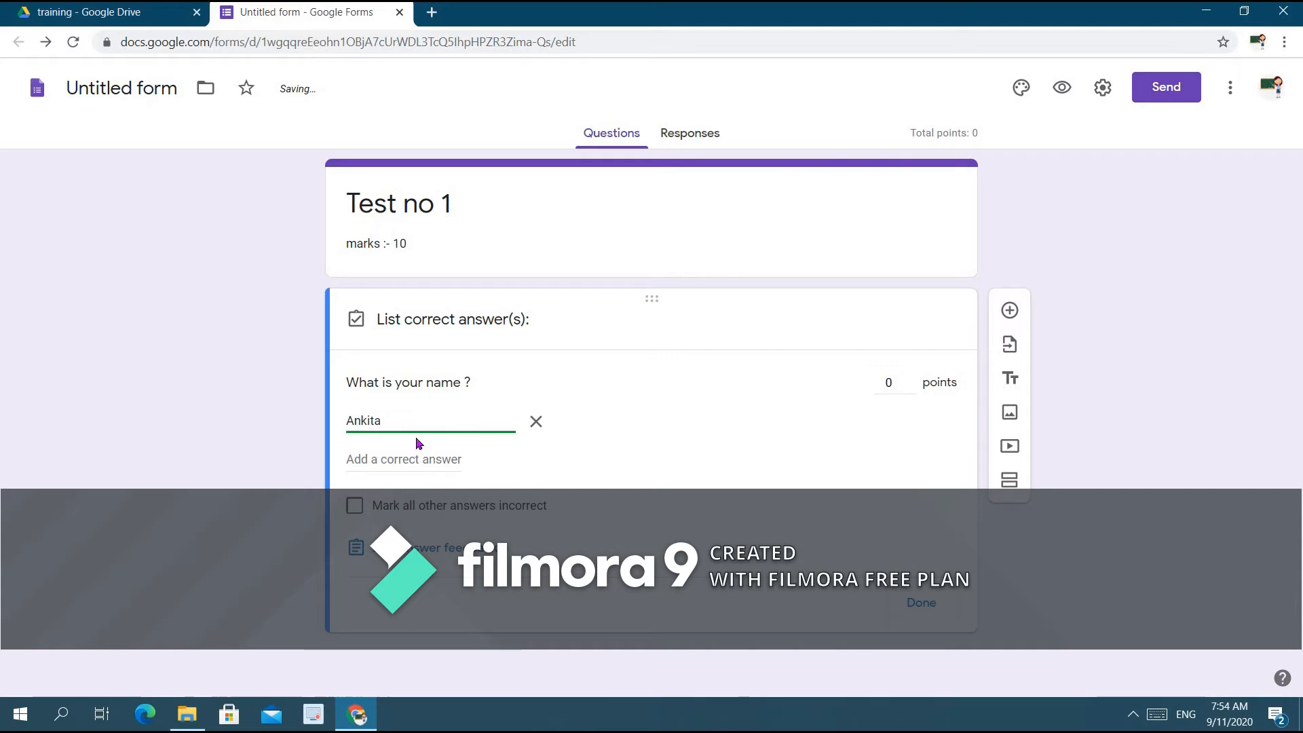
left_click(389, 473)
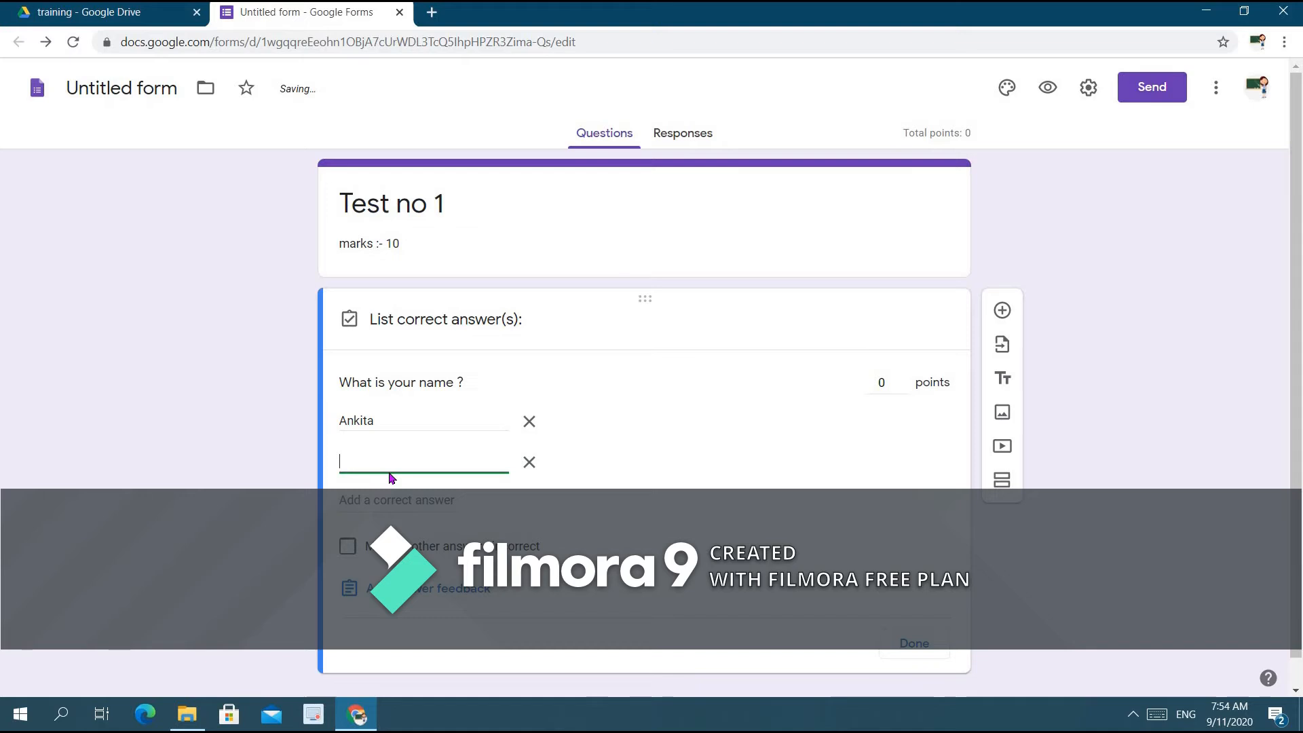
type("ankit")
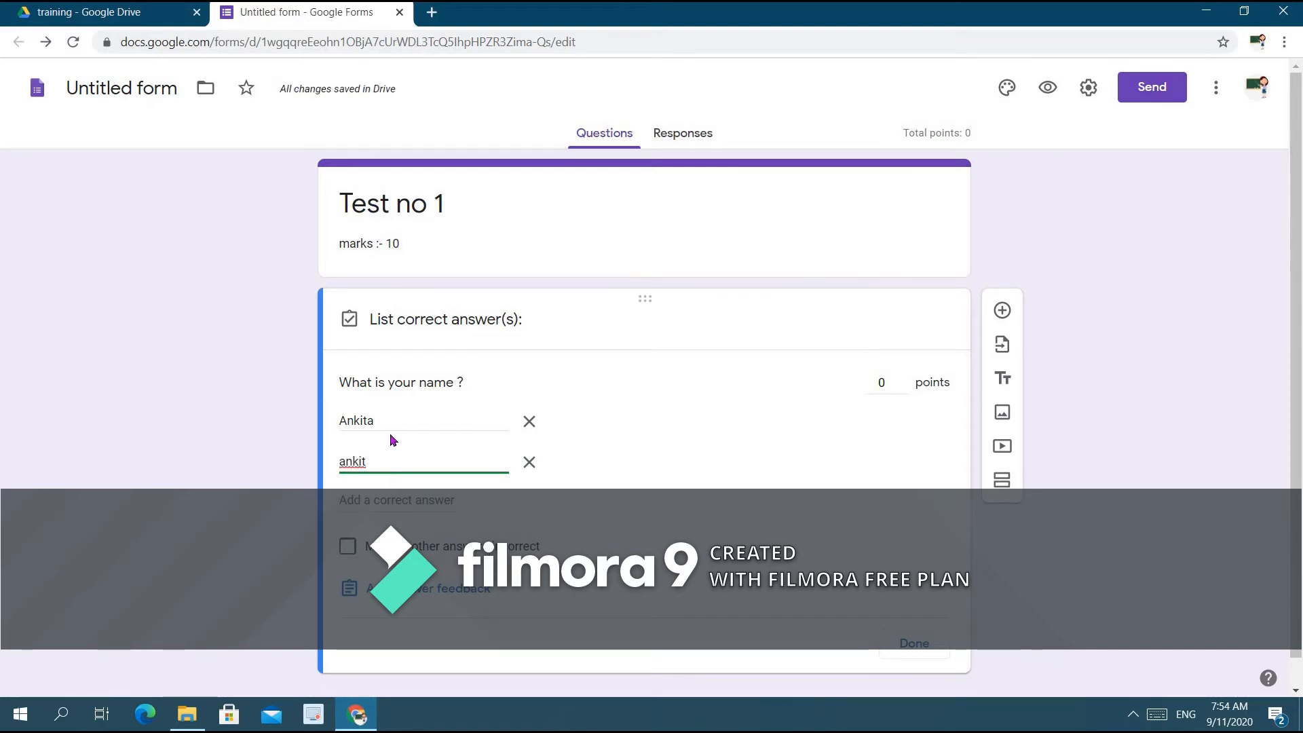
left_click(421, 517)
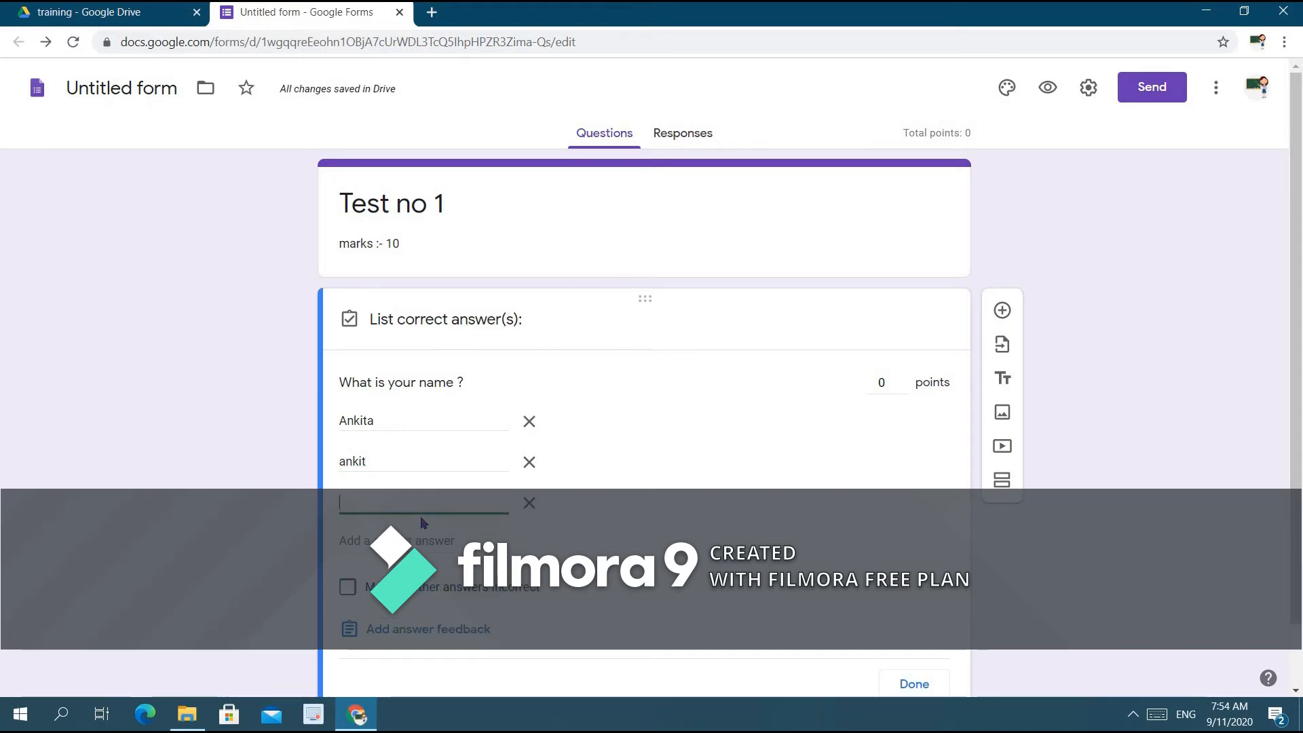
type("anki")
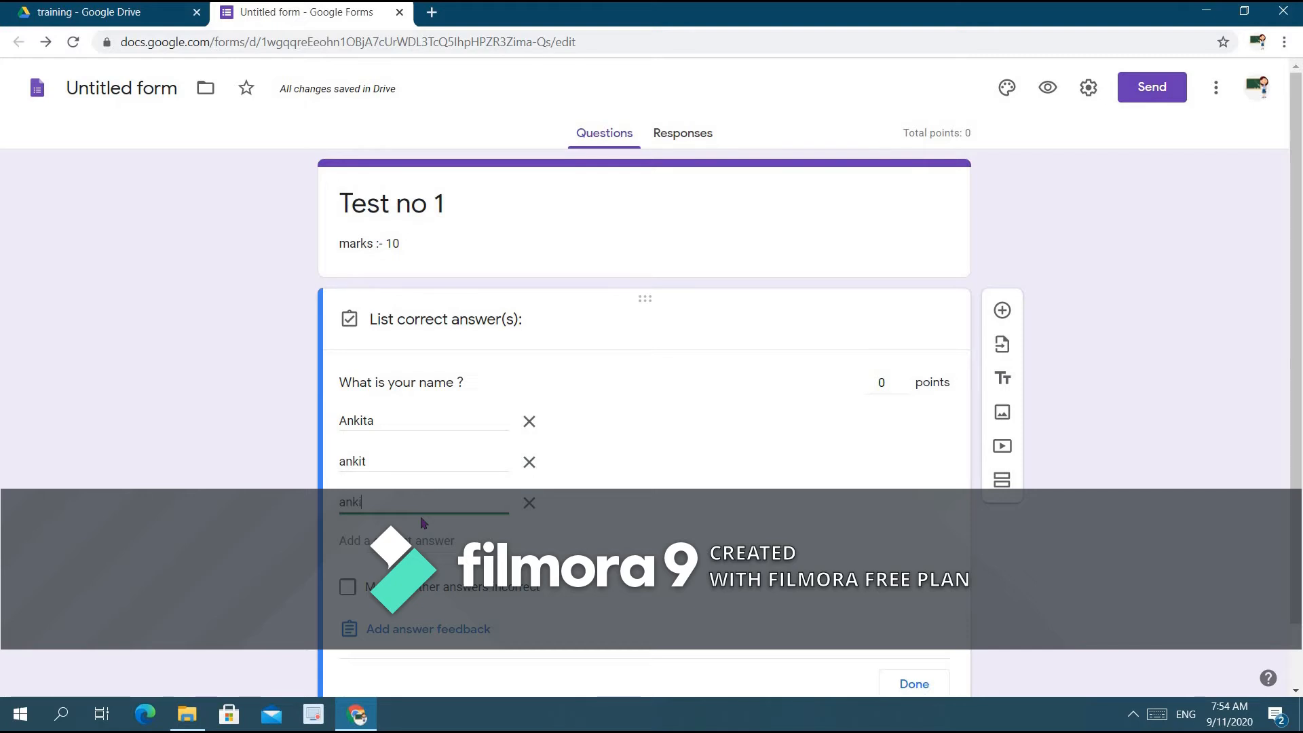
type("tA")
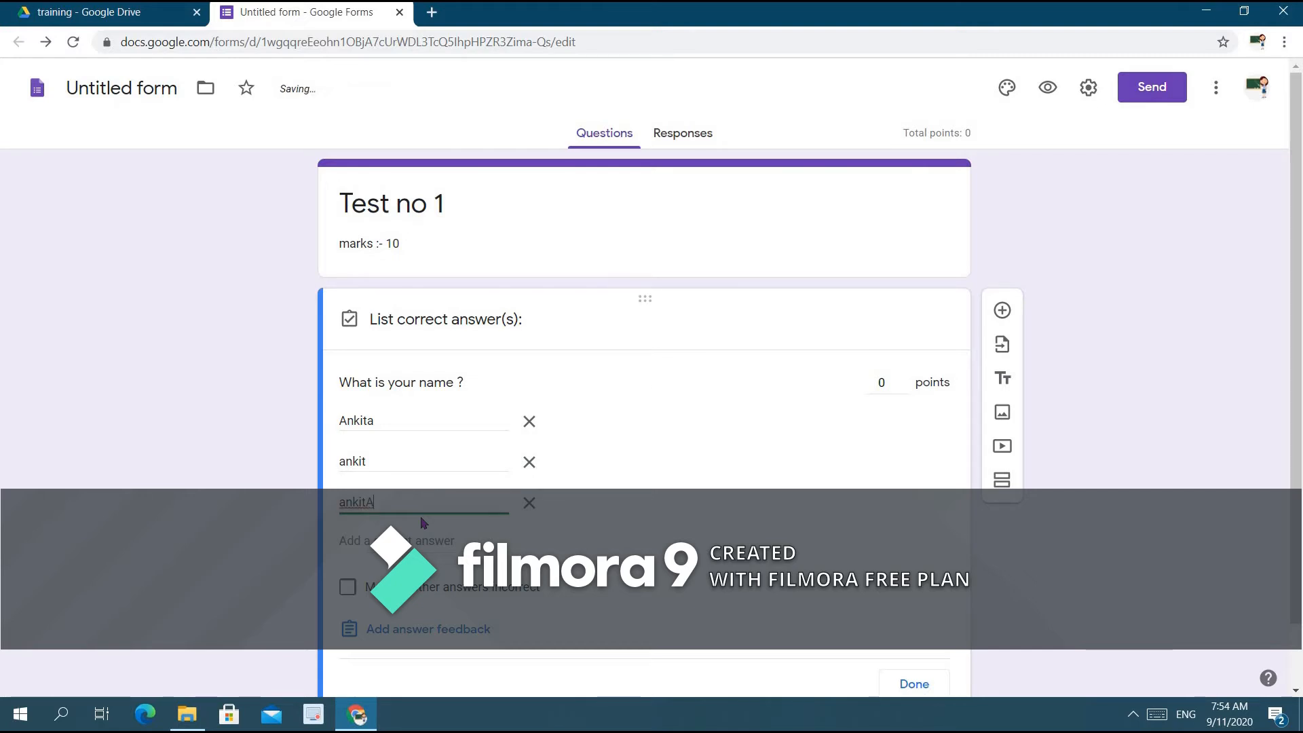
key("Return")
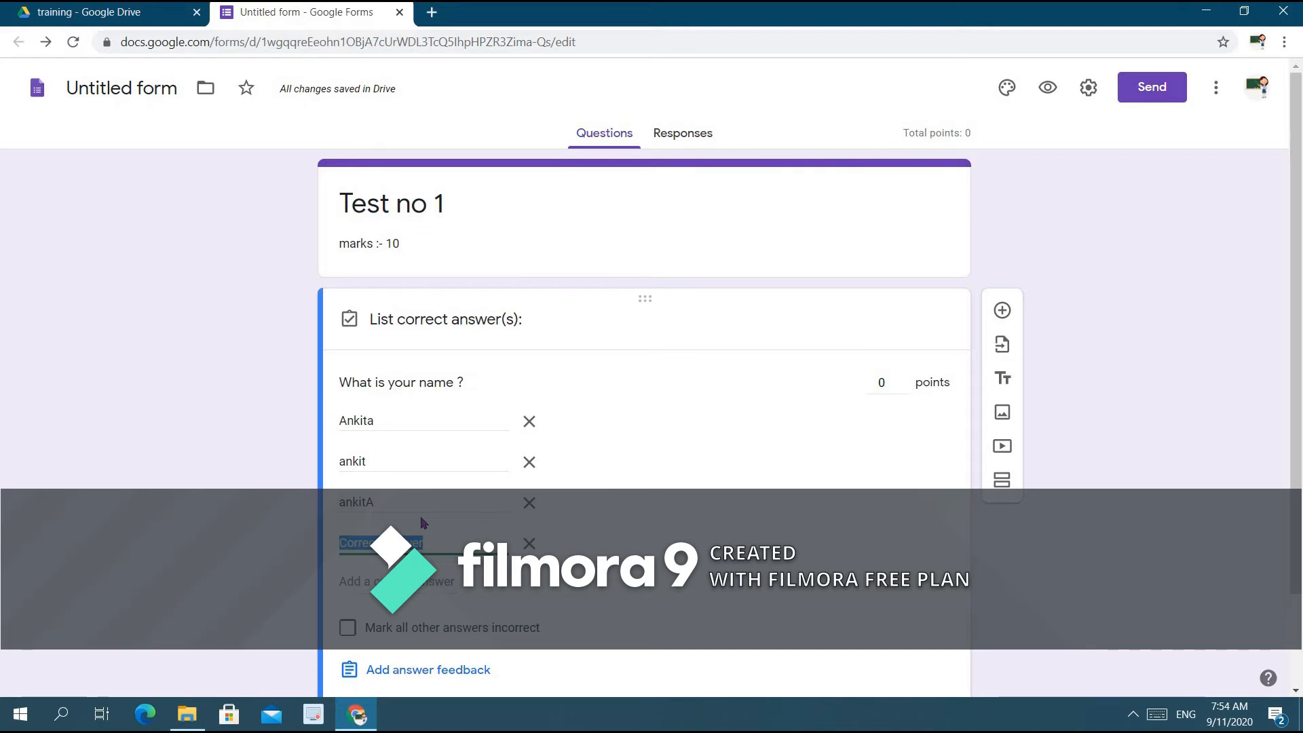
Try raising the name question's points to 9 and lowering them back to 0.
left_click(903, 379)
left_click(904, 382)
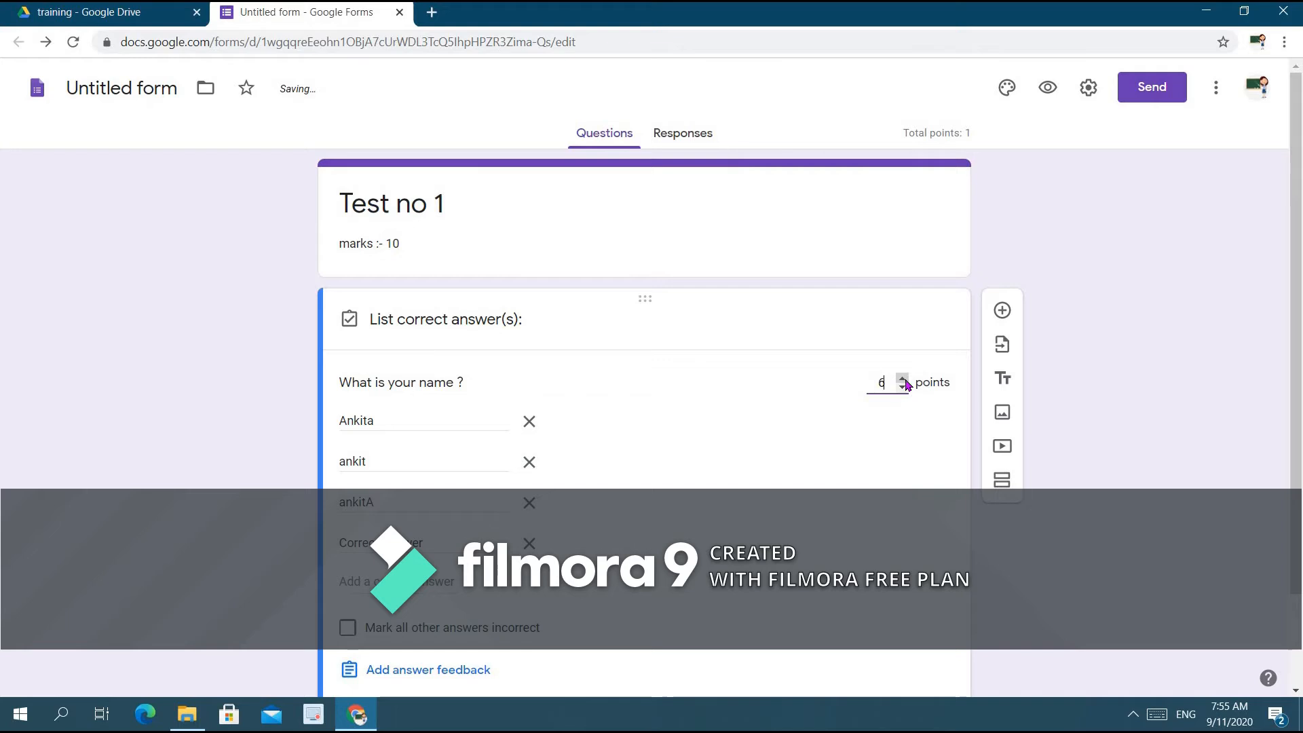
left_click(903, 380)
left_click(904, 389)
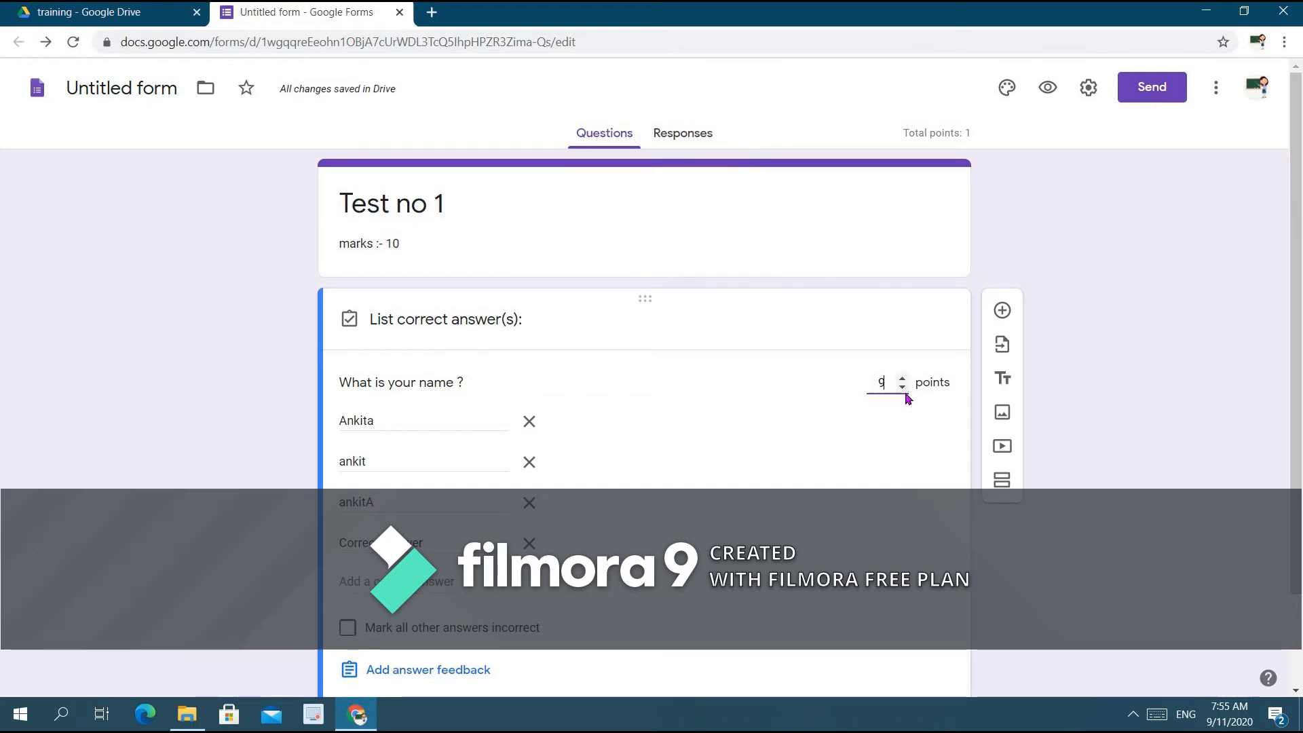
left_click(903, 388)
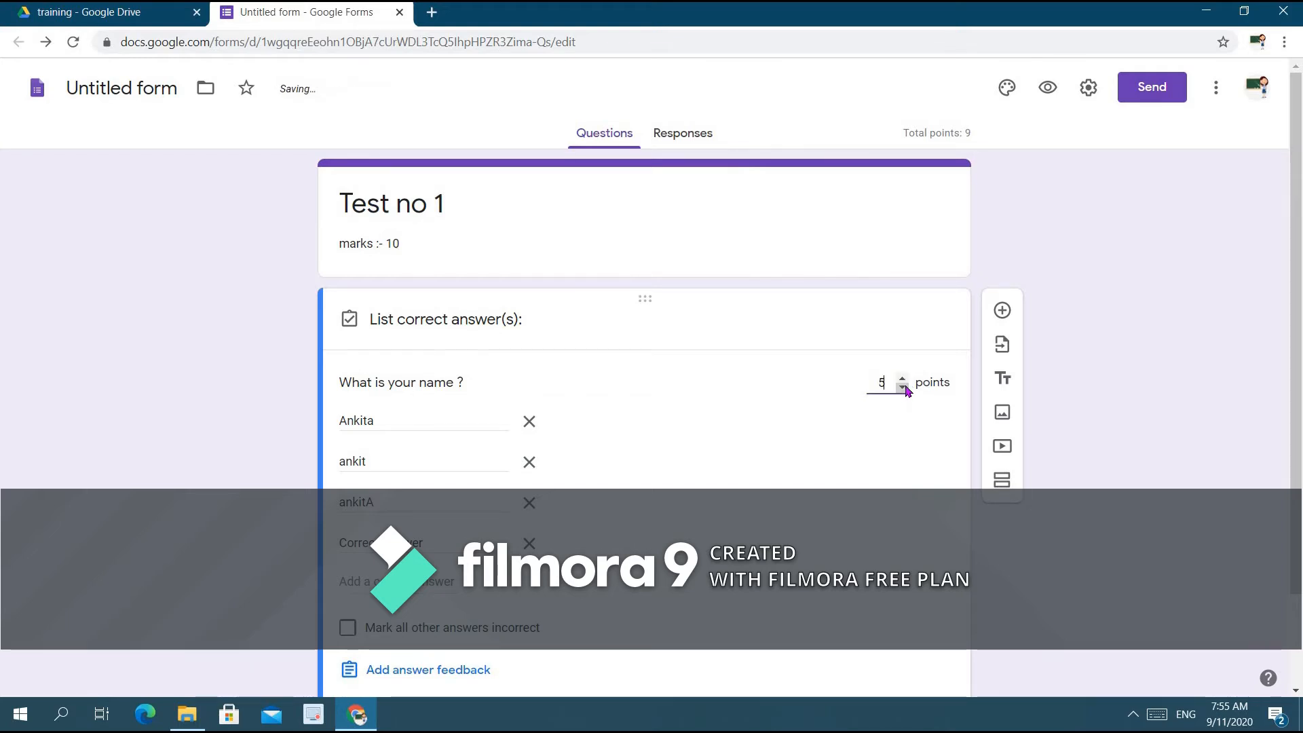
left_click(904, 389)
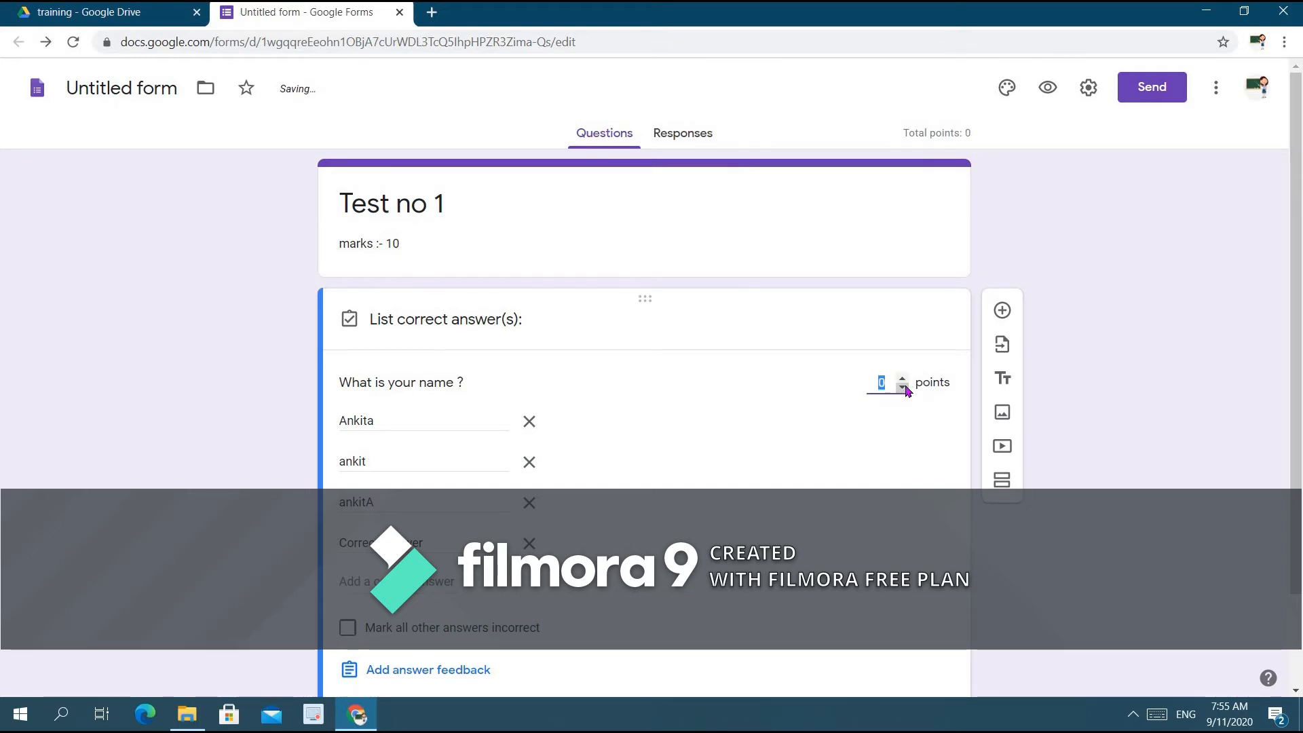
Set the name question's value to 1 point and finish editing its answer key.
left_click(902, 379)
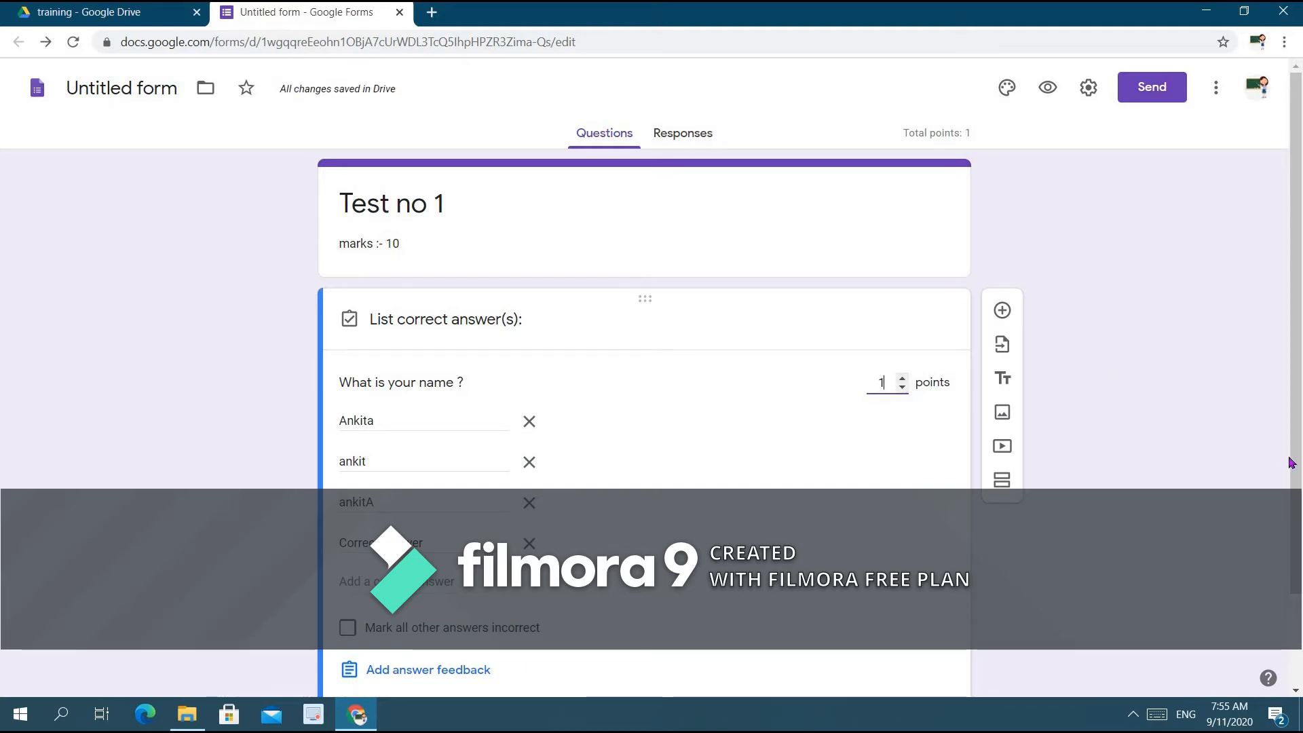
scroll(1292, 466, "down", 2)
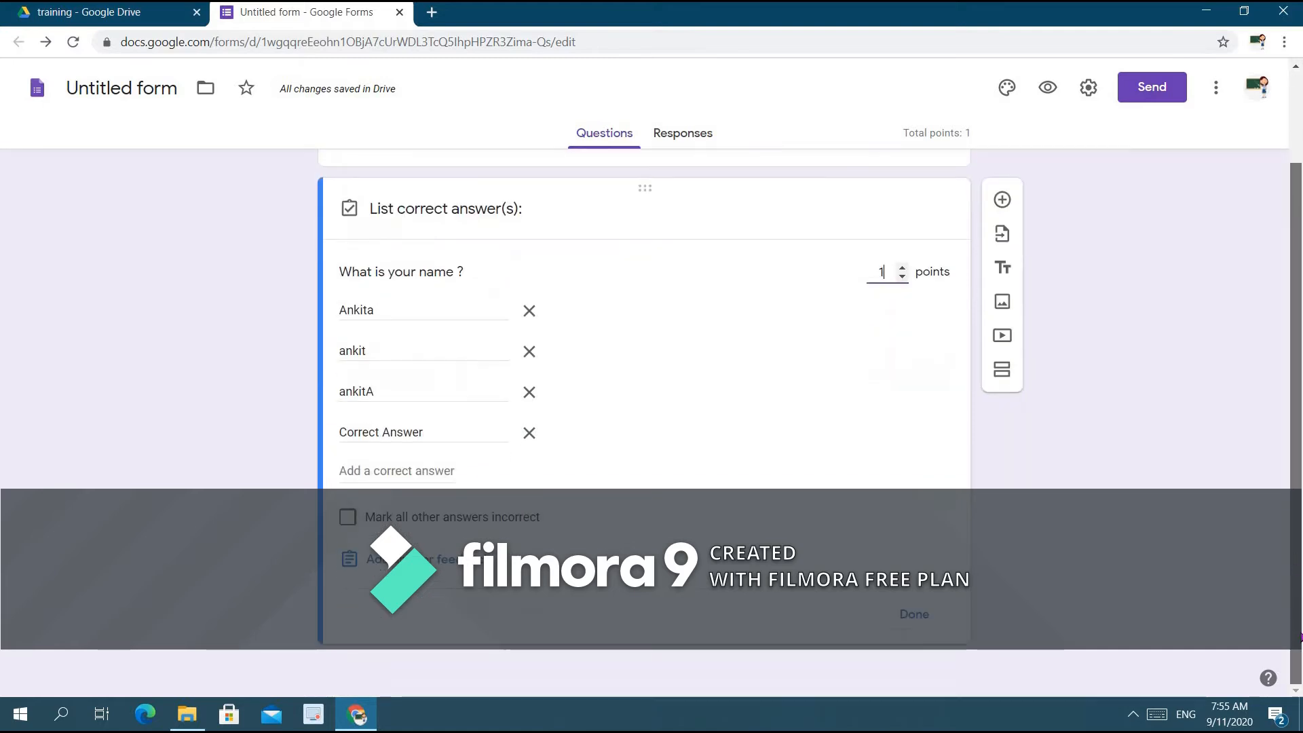
left_click(904, 617)
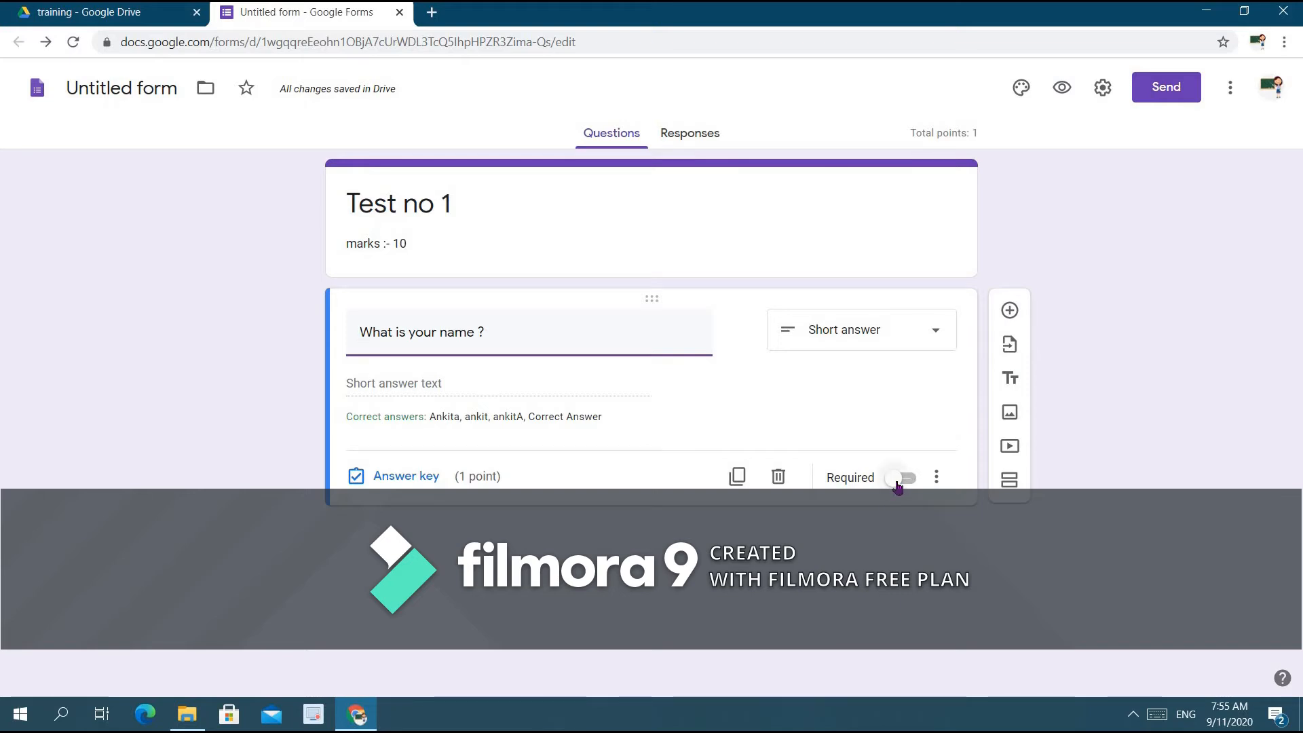
Make the "What is your name ?" question required.
left_click(900, 482)
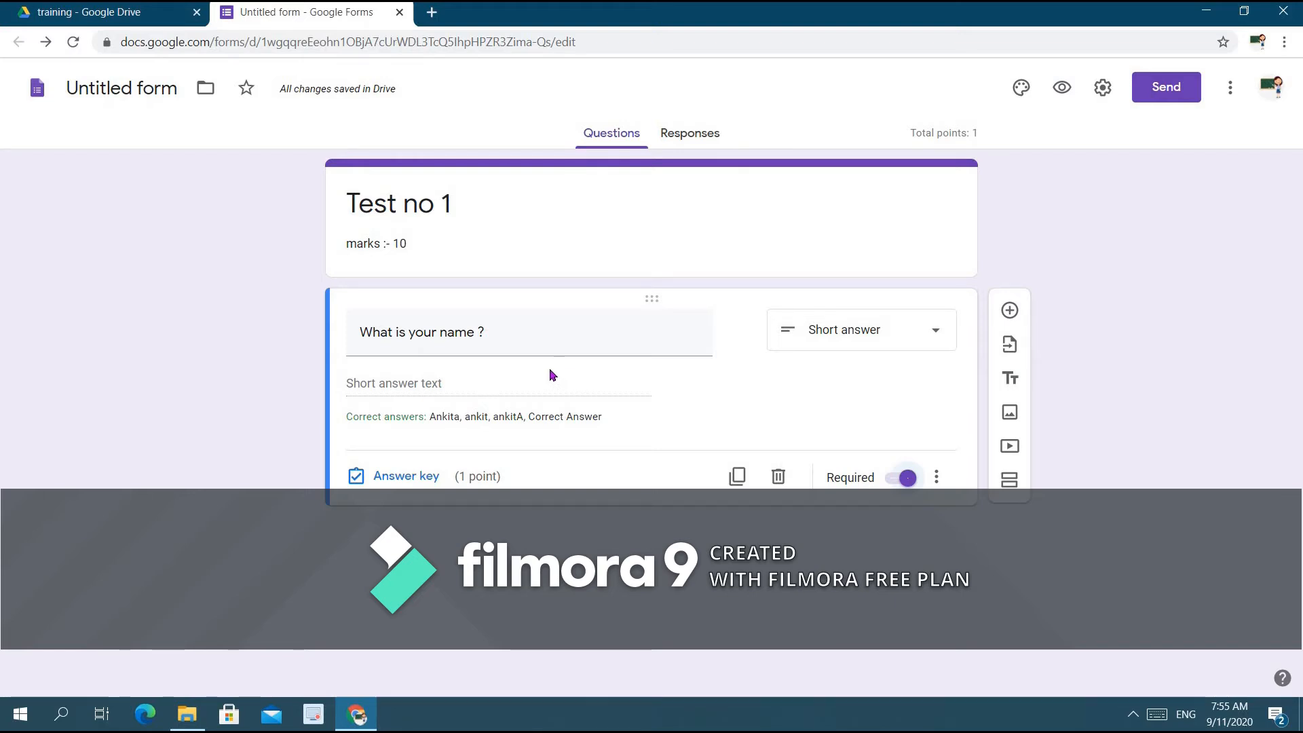
left_click(894, 483)
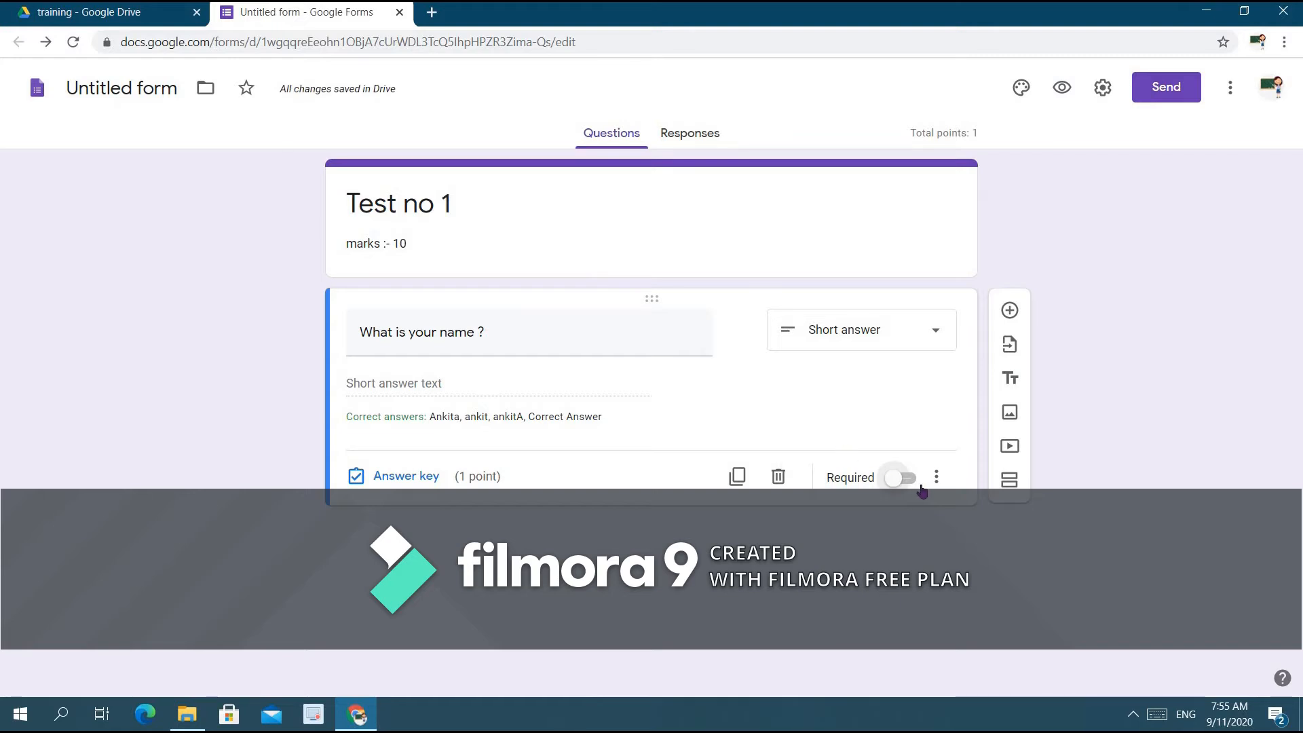
left_click(909, 483)
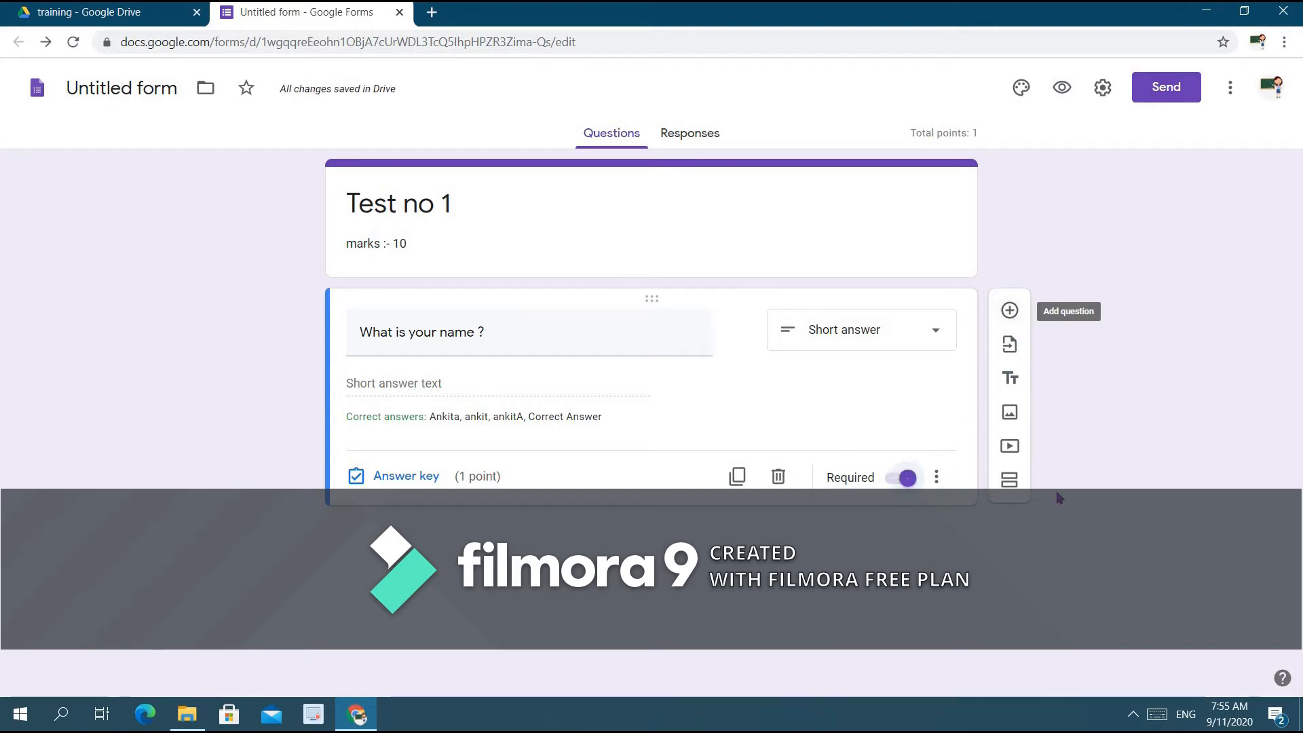
Add a new section after the name question and title it "2)".
left_click(1008, 483)
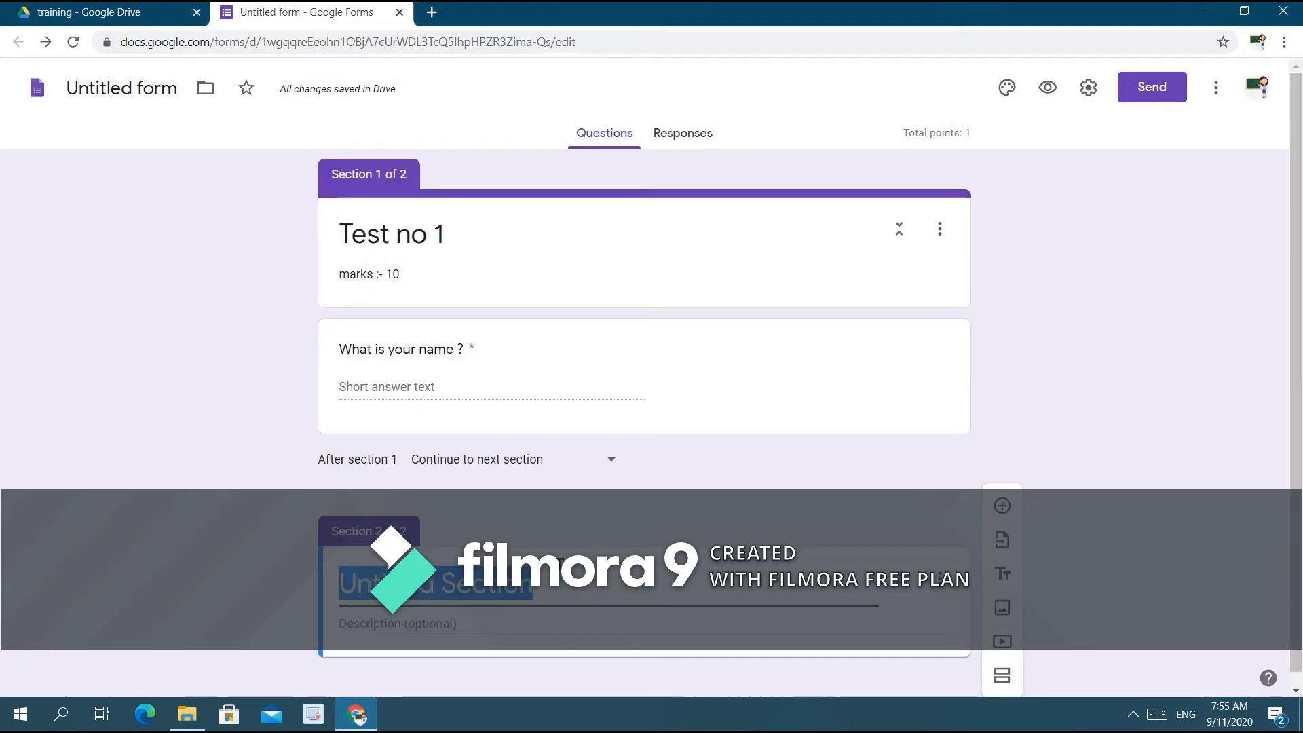
type("2")
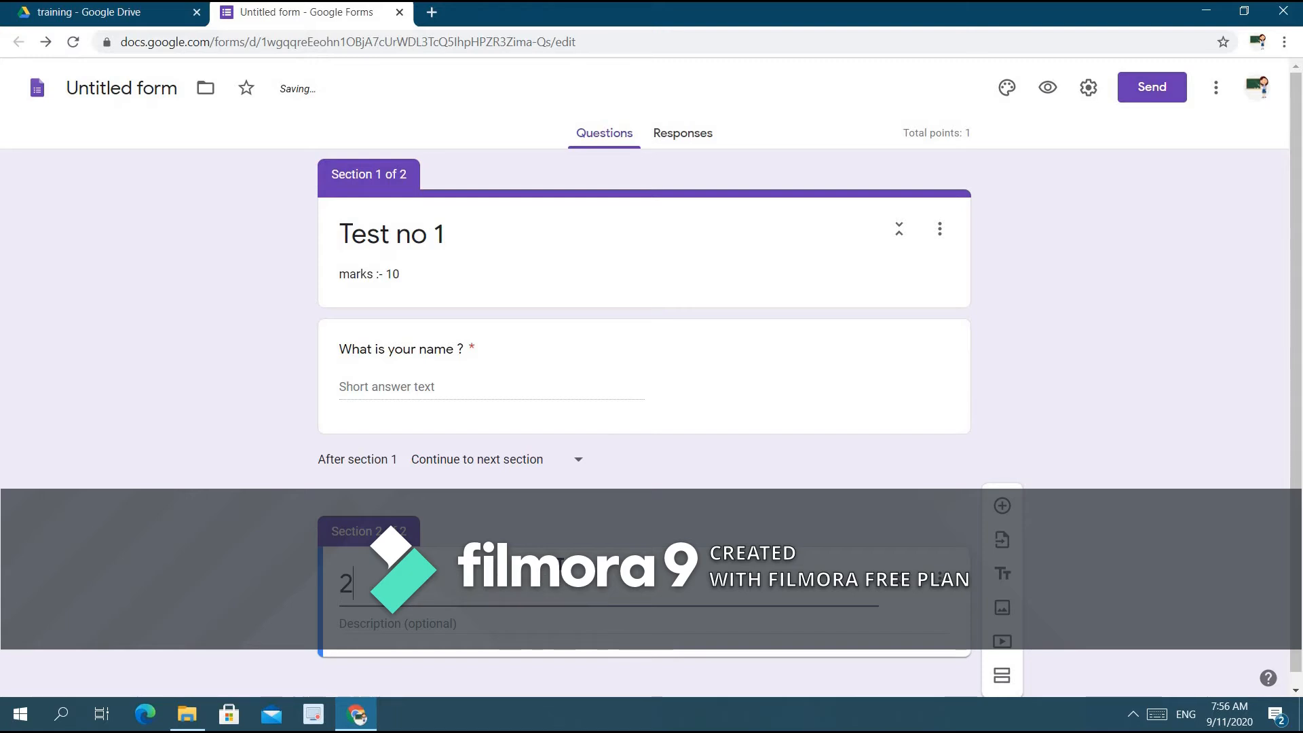
type(")")
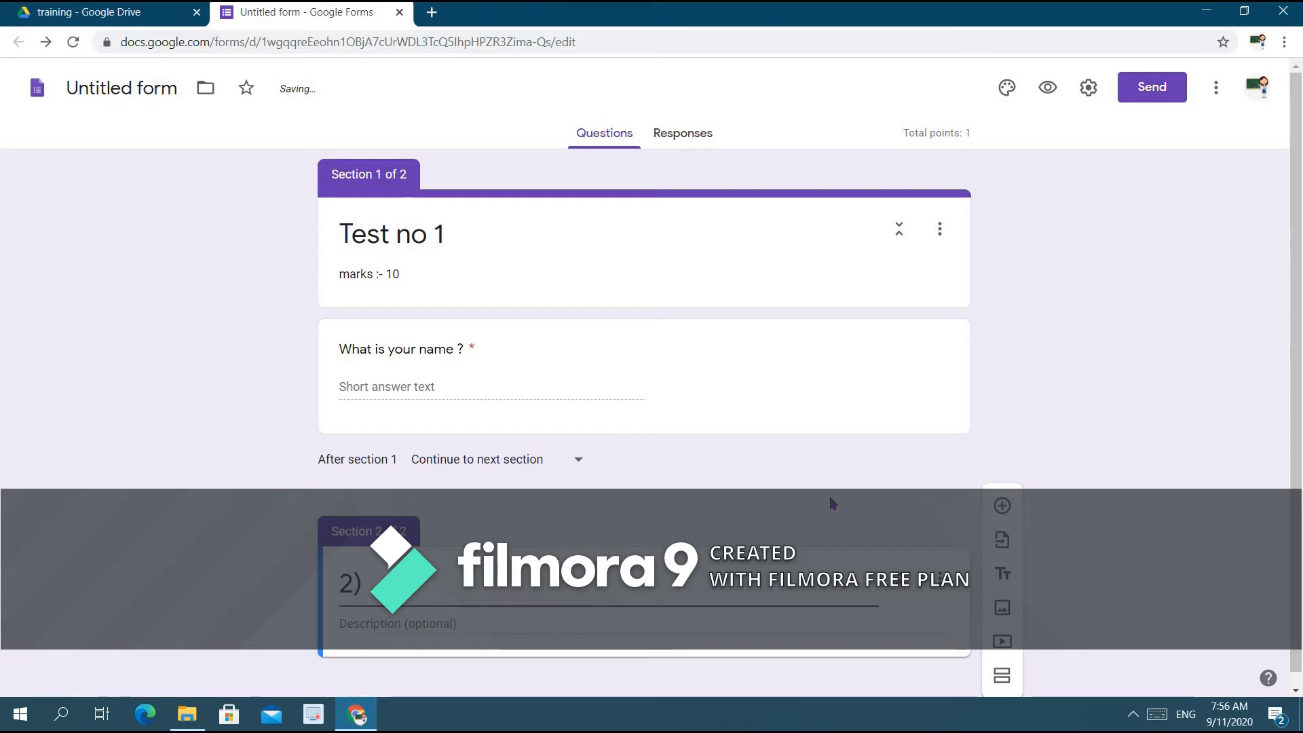
Add a question to section 2 with the text "Taskbar is present at _________".
left_click(1002, 507)
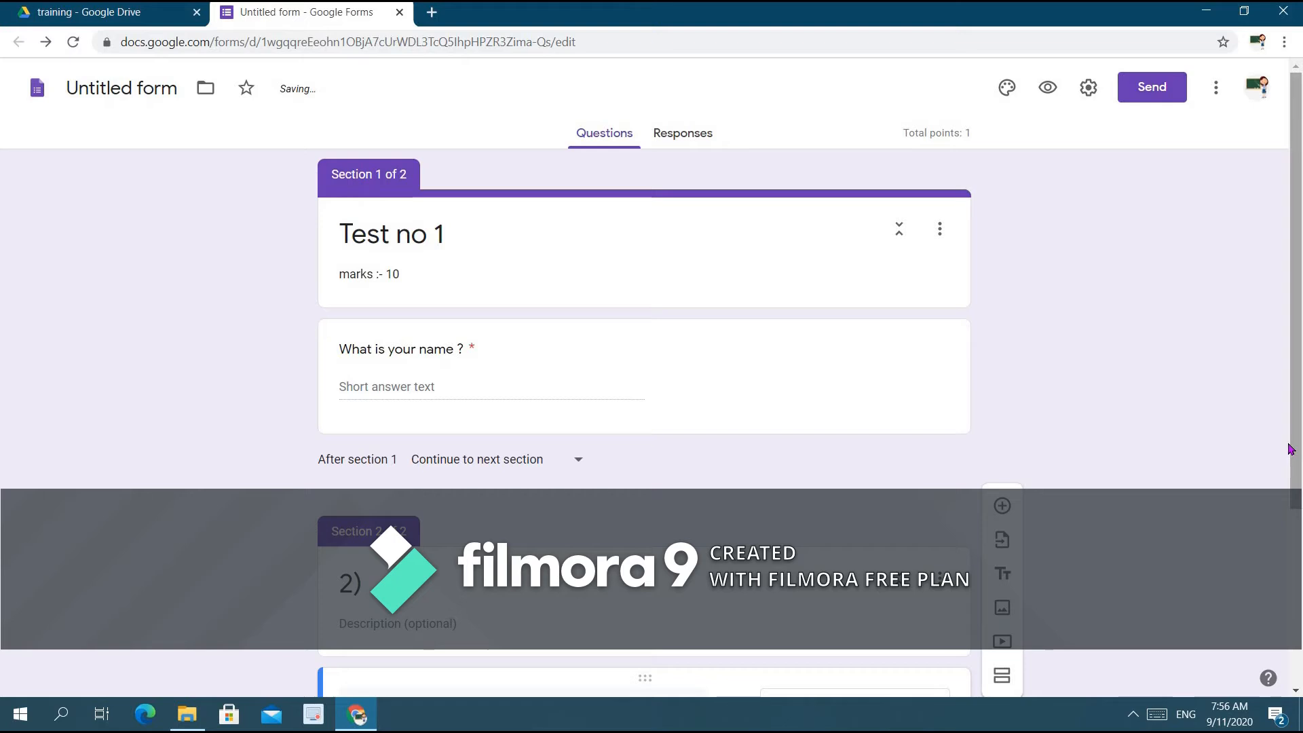
left_click_drag(1298, 446, 1298, 599)
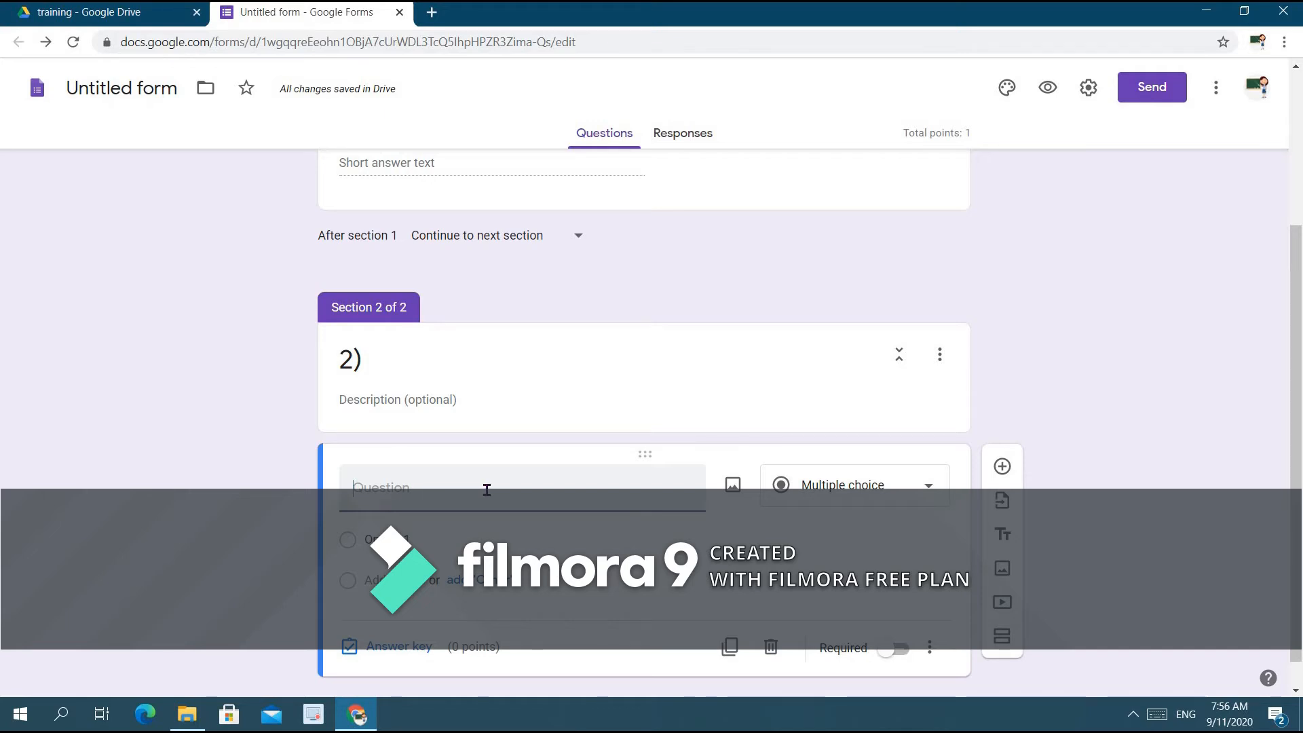
type("T")
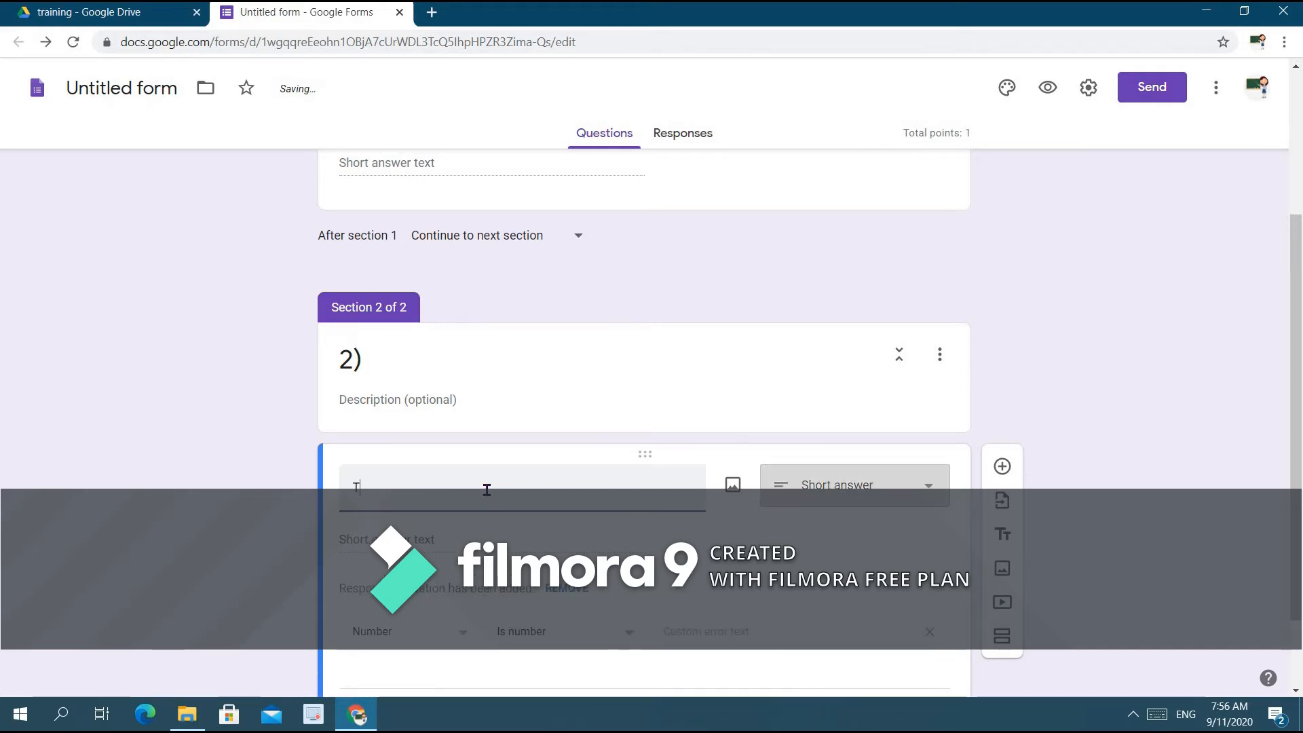
type("asb")
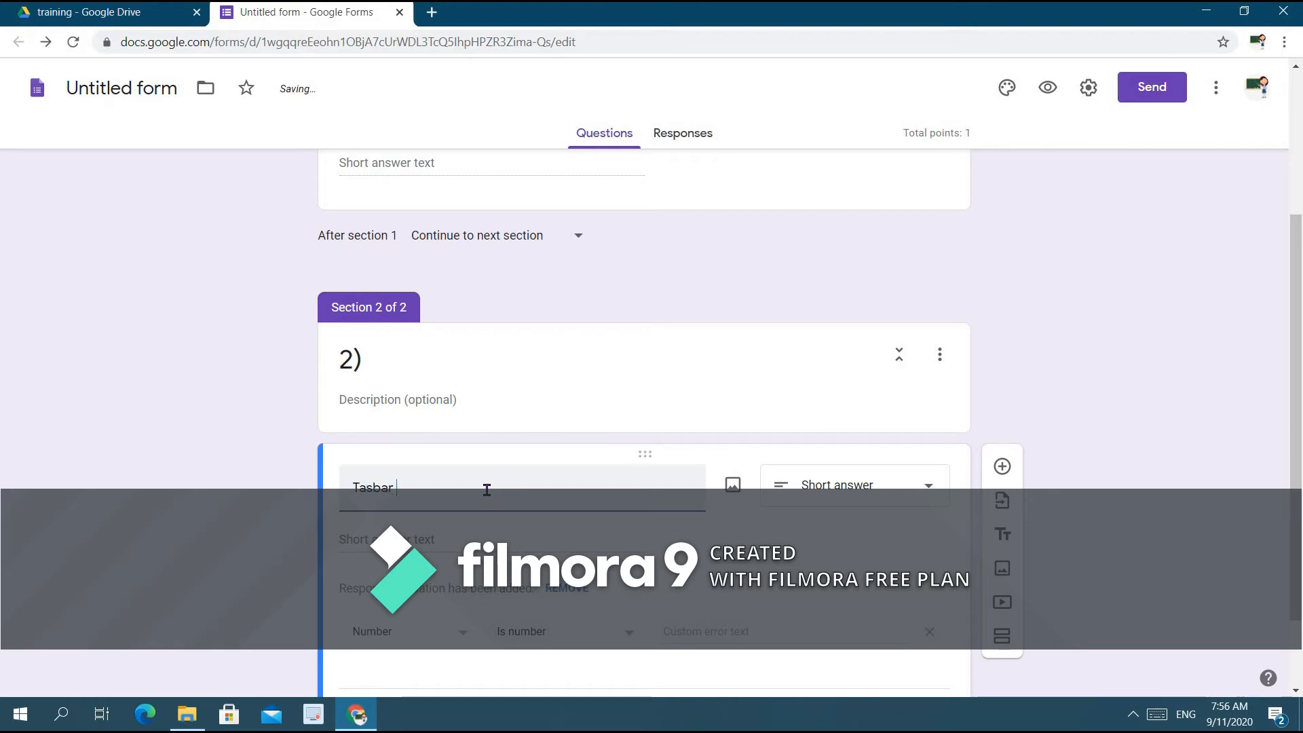
key("BackSpace")
type("kar")
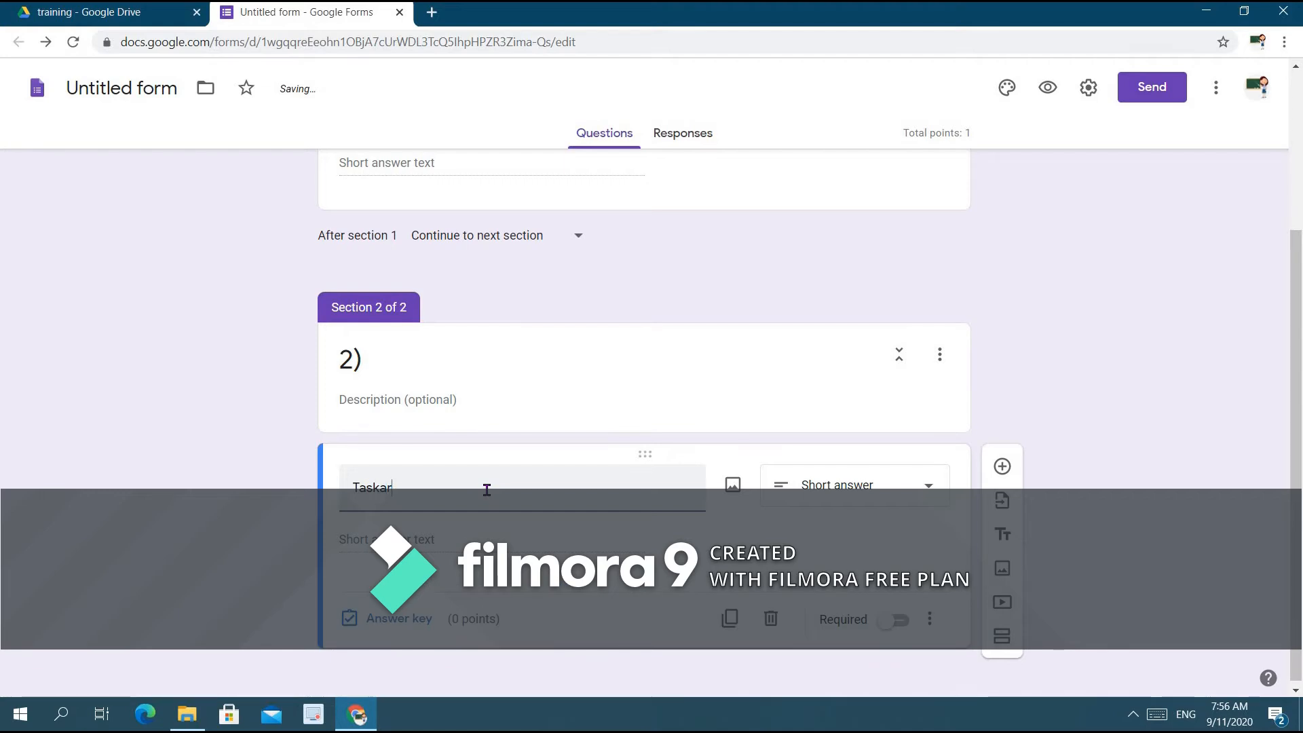
type(" is")
key("BackSpace")
key("BackSpace")
key("BackSpace")
key("BackSpace")
key("BackSpace")
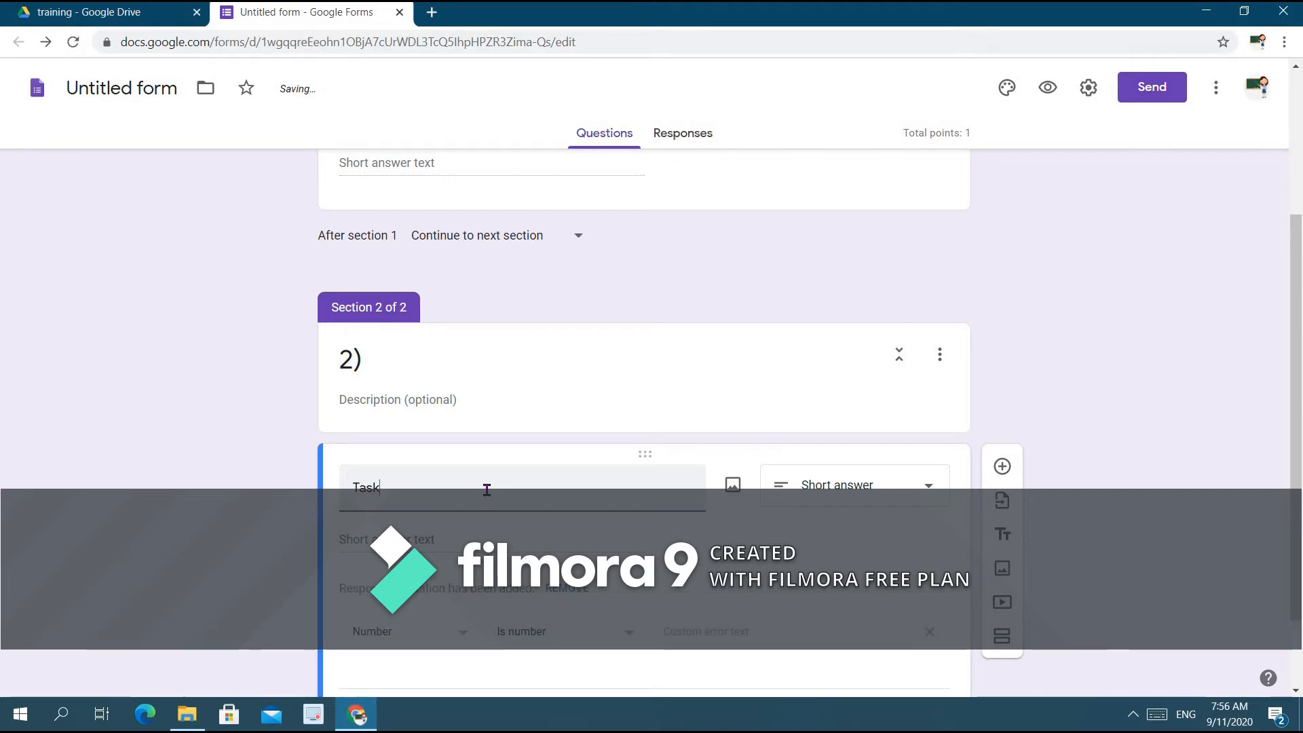
type("ar")
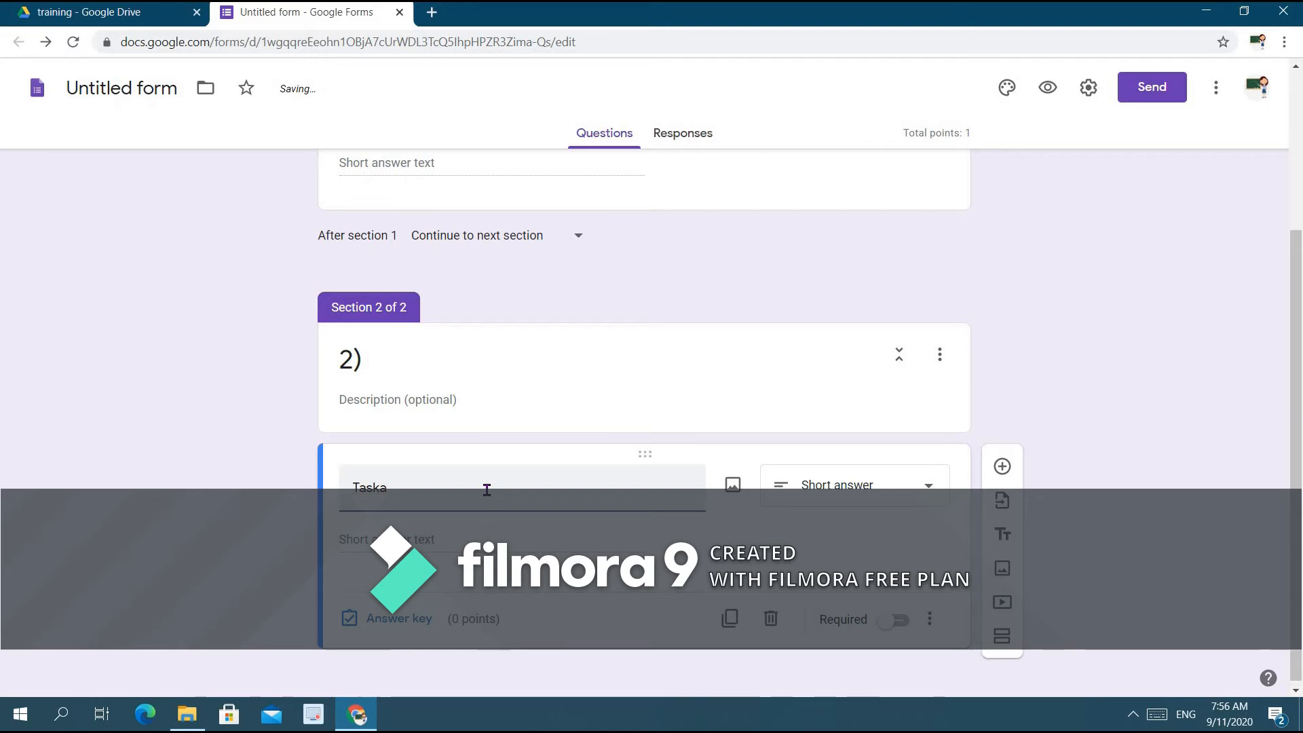
key("BackSpace")
type("bar")
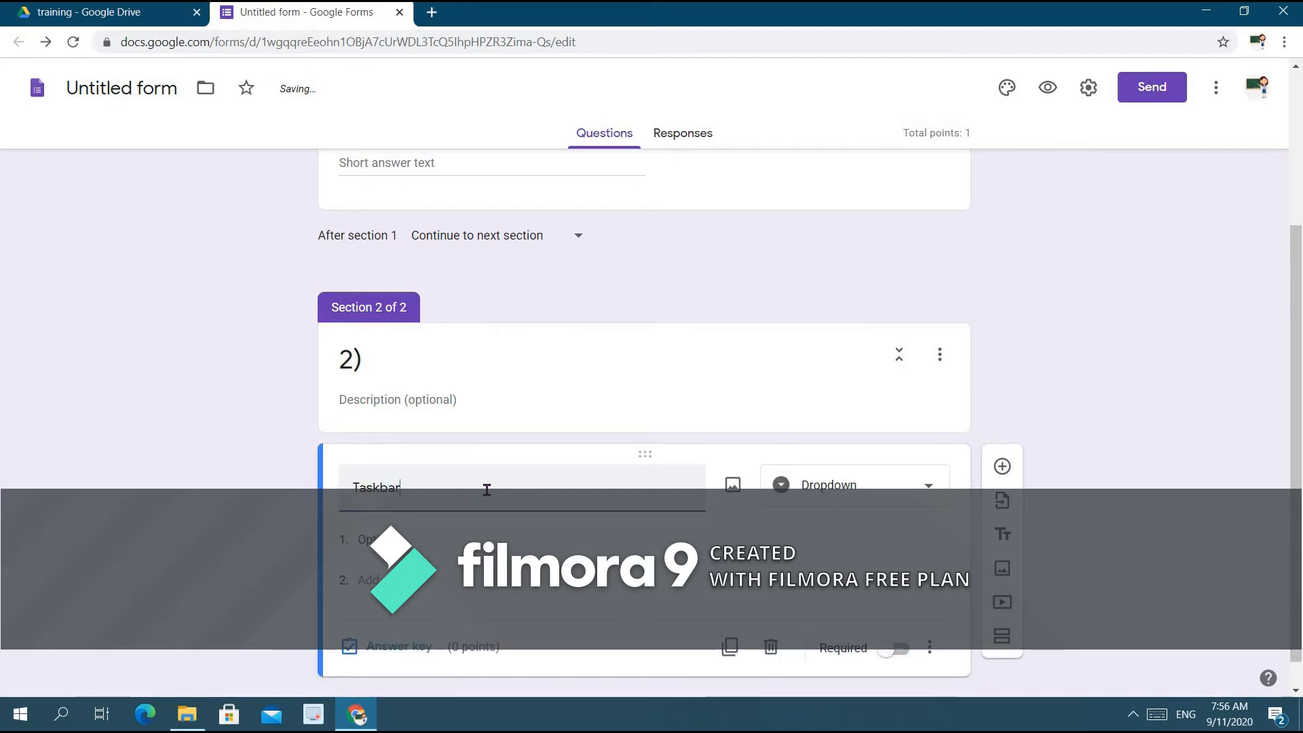
type(" is prese")
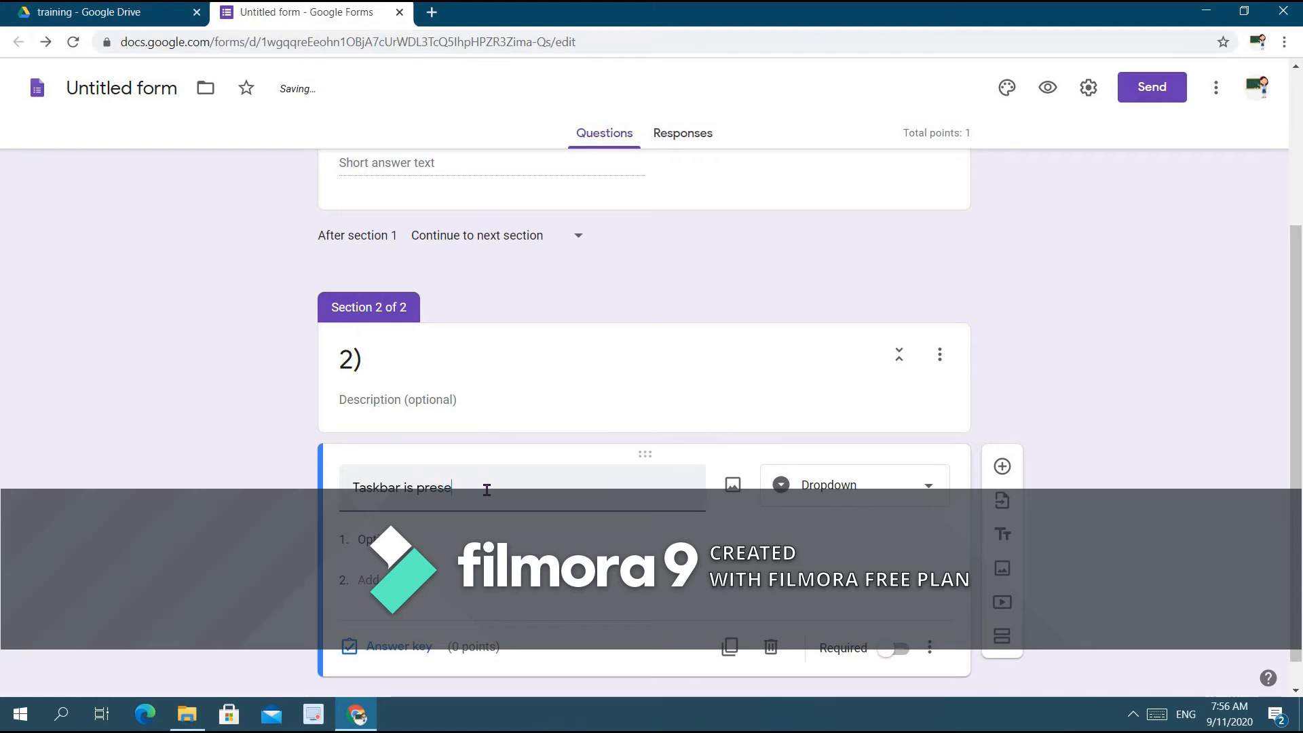
type("nt at ")
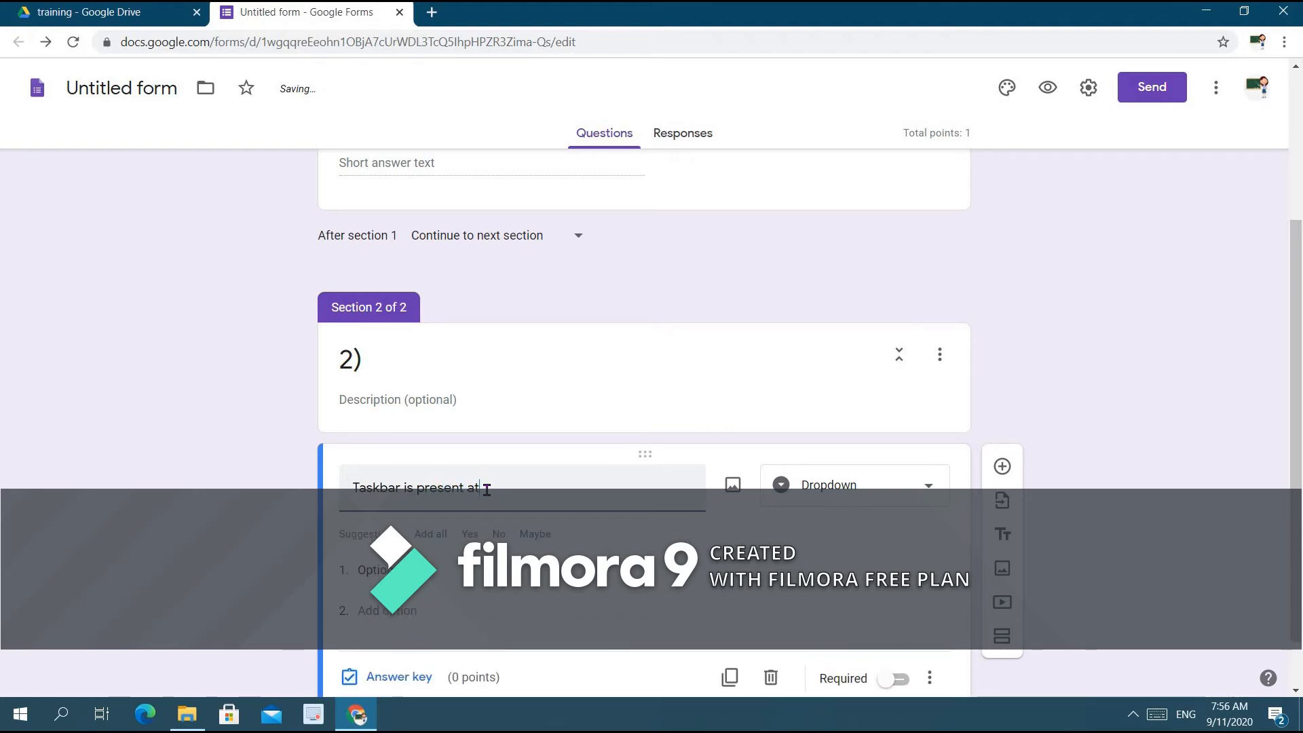
type("________")
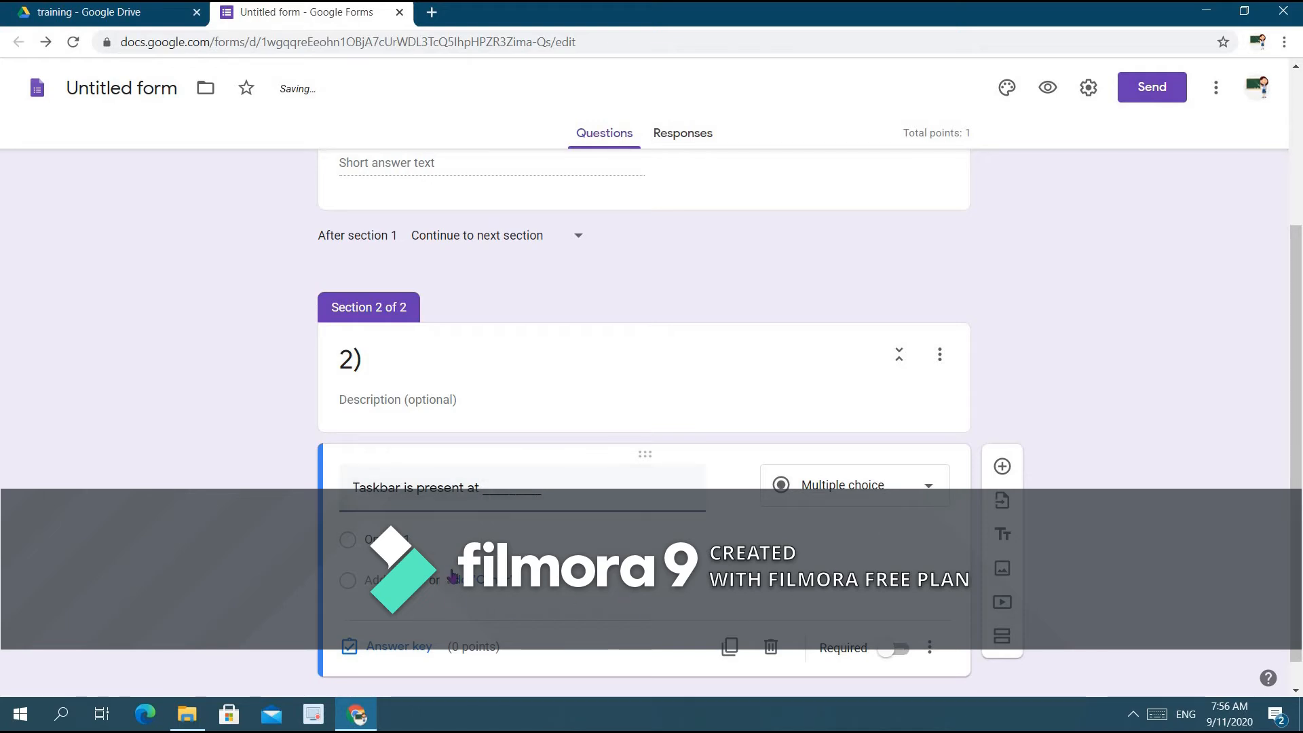
Enter "top", "bottom" and "side" as the answer options of the taskbar question.
left_click(441, 532)
key("BackSpace")
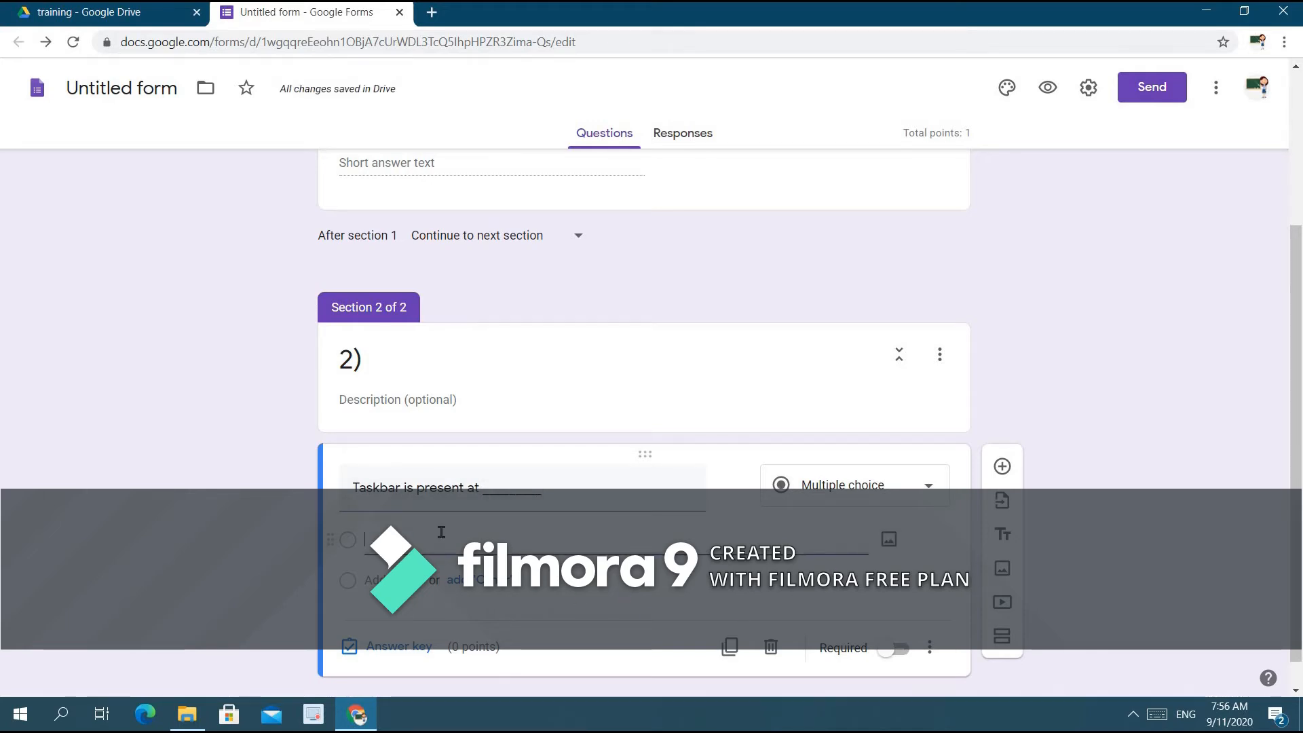
type("to")
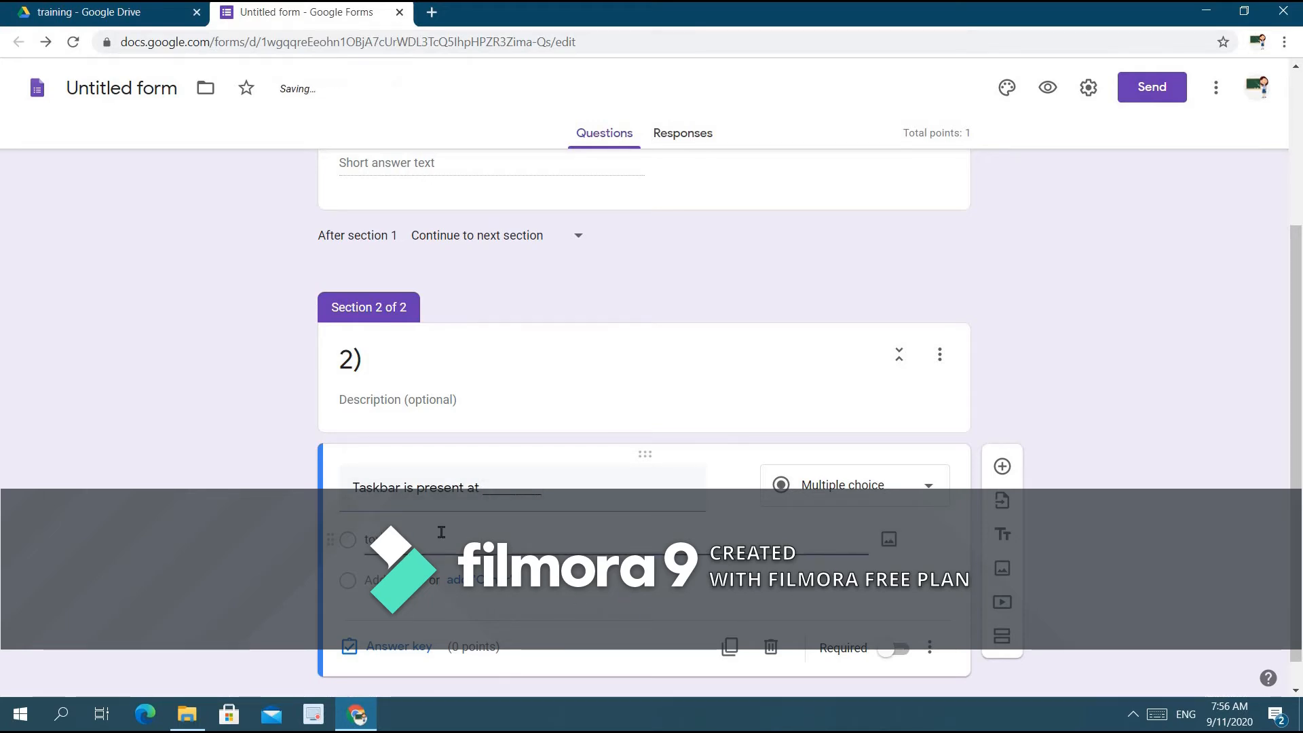
key("Return")
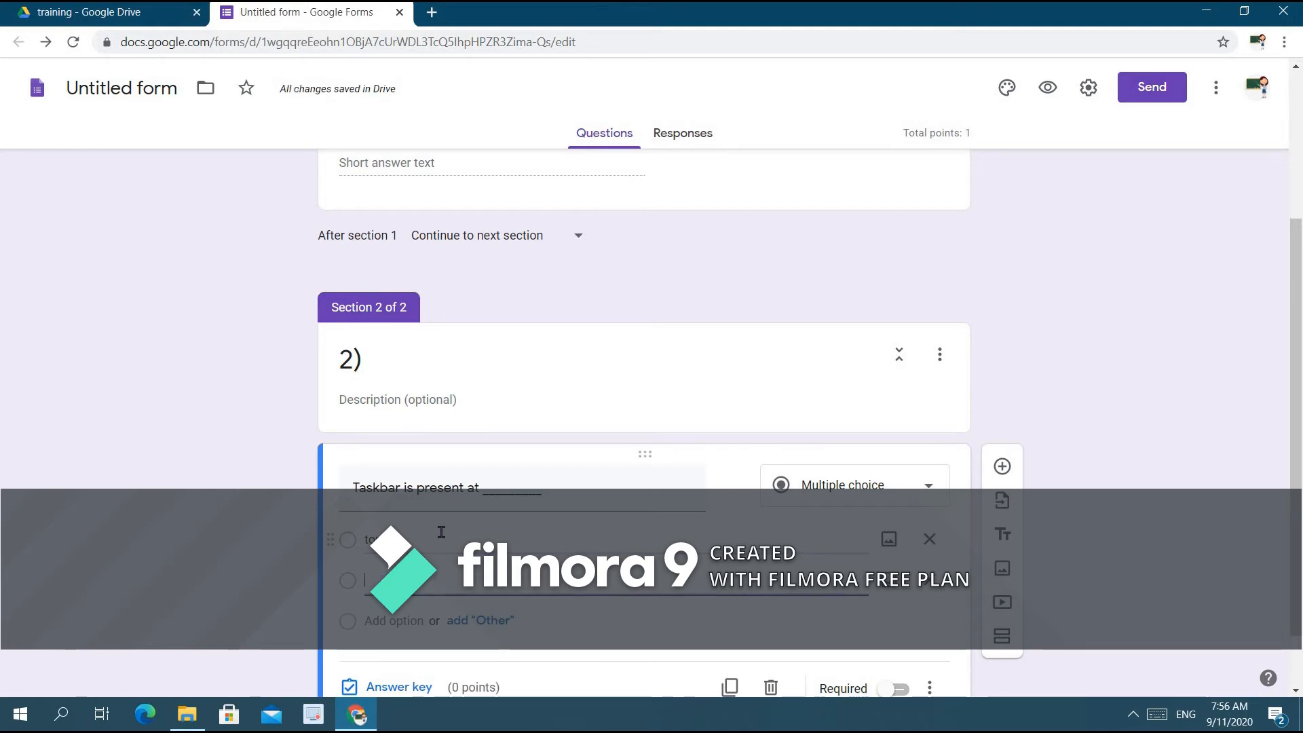
type("bo")
key("Return")
type("s")
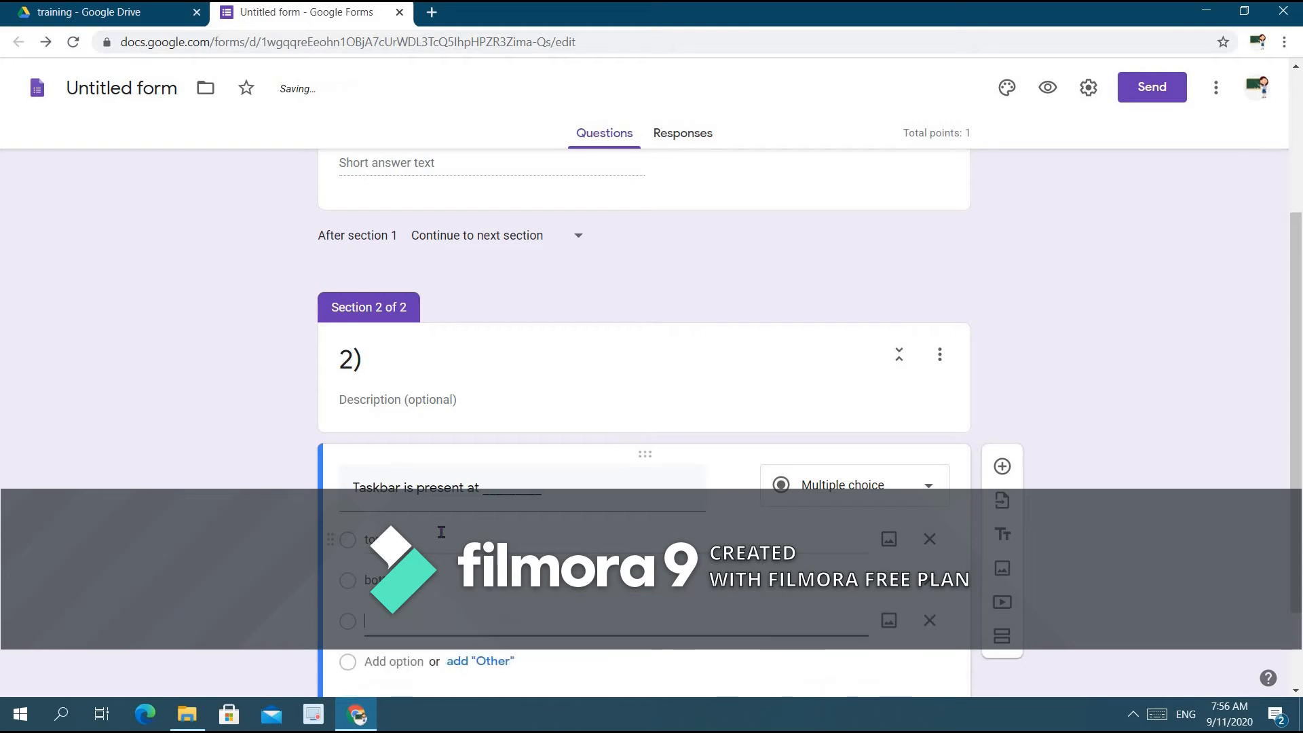
key("BackSpace")
type("side")
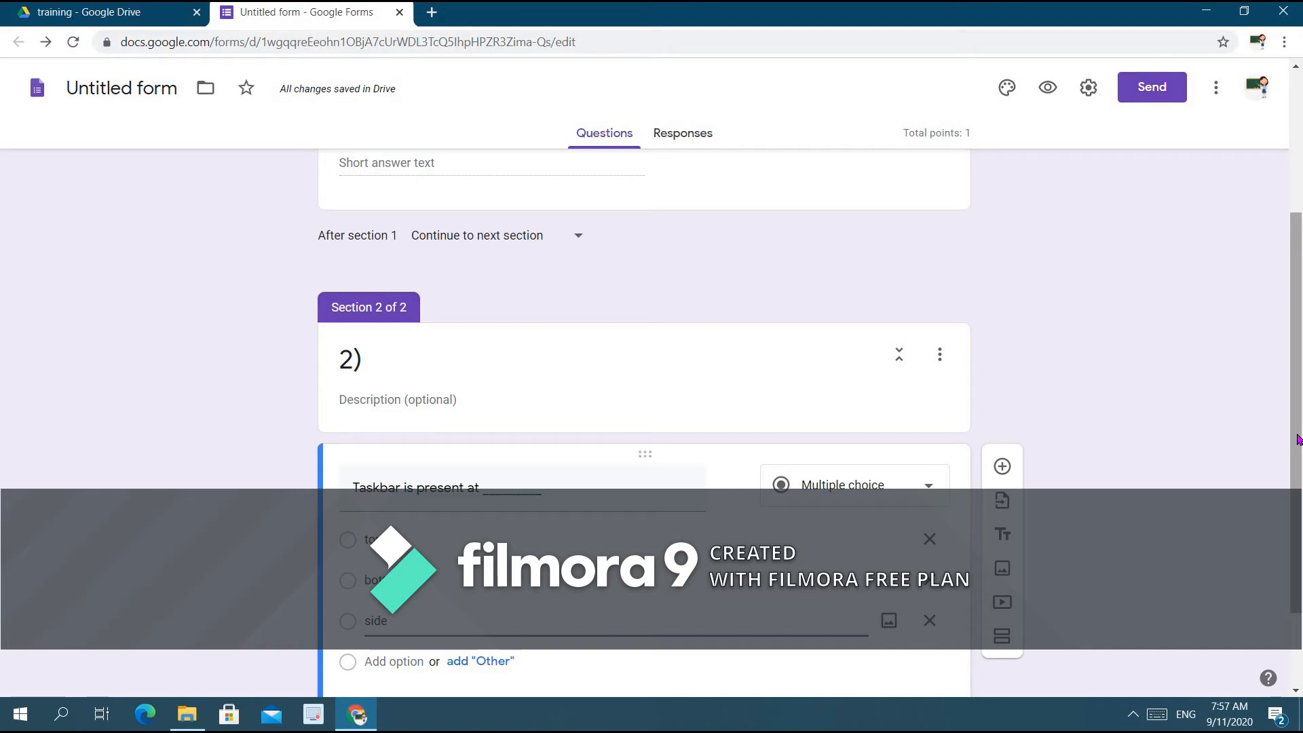
Set "bottom" as the taskbar question's correct answer worth 1 point and make the question required.
left_click_drag(1298, 442, 1297, 513)
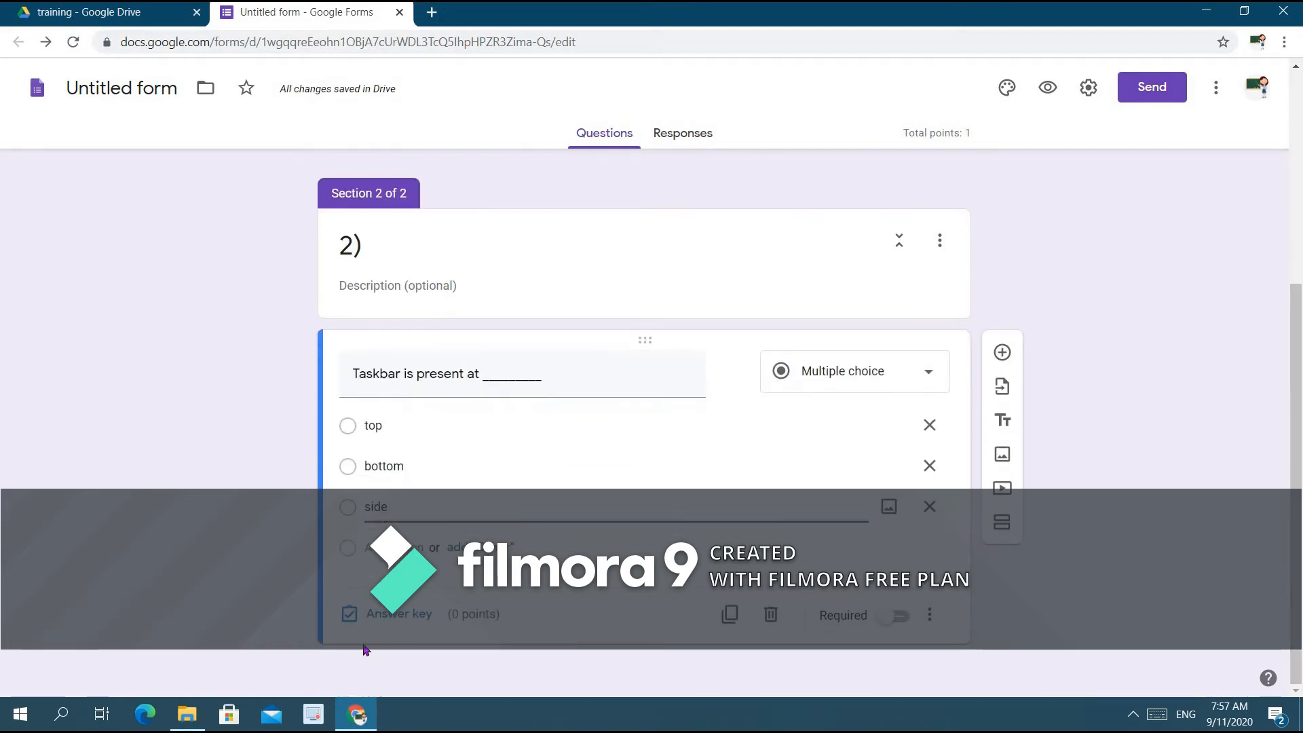
left_click(368, 613)
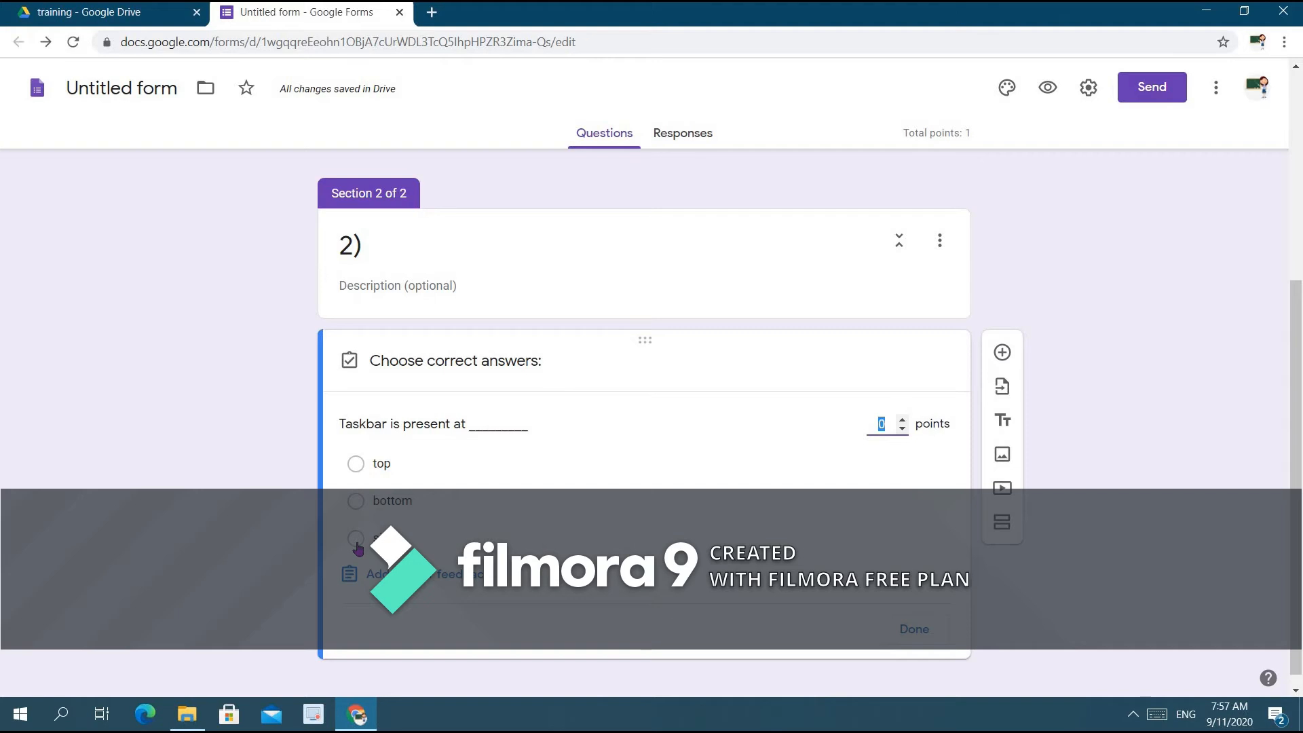
left_click(353, 502)
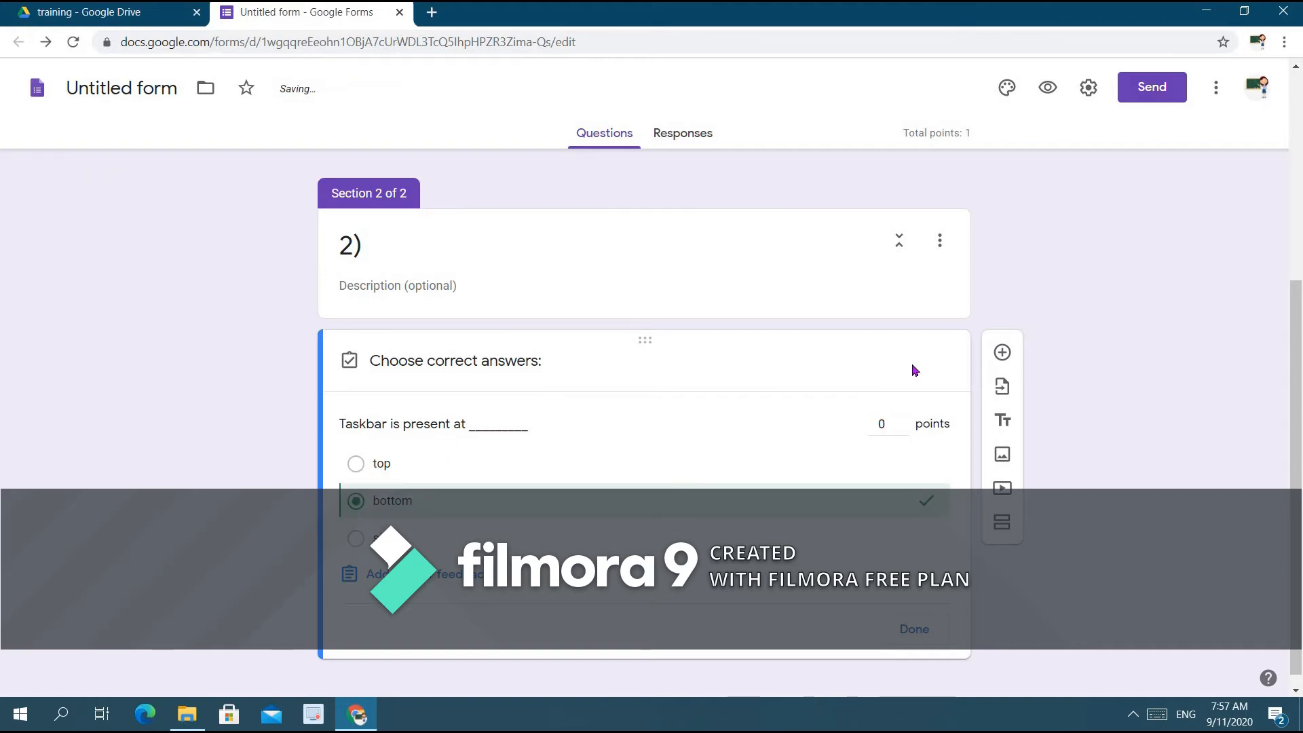
left_click(903, 423)
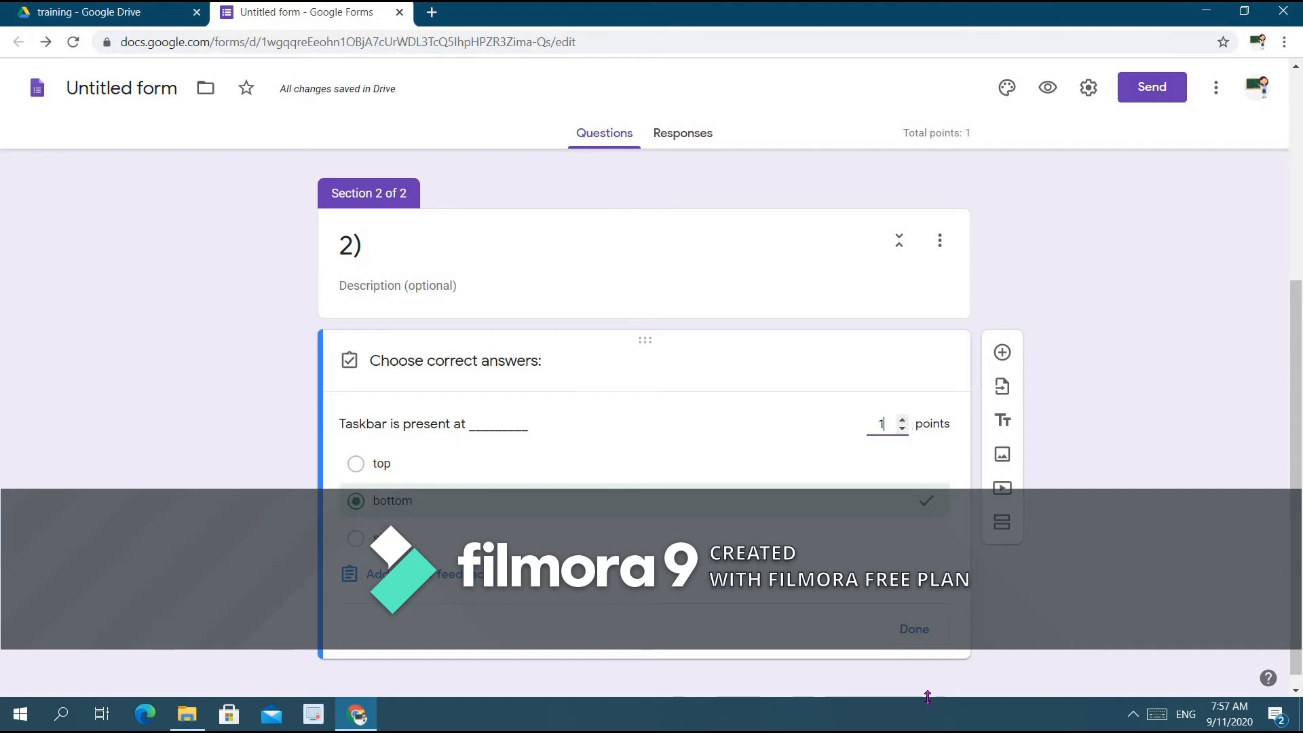
left_click(914, 632)
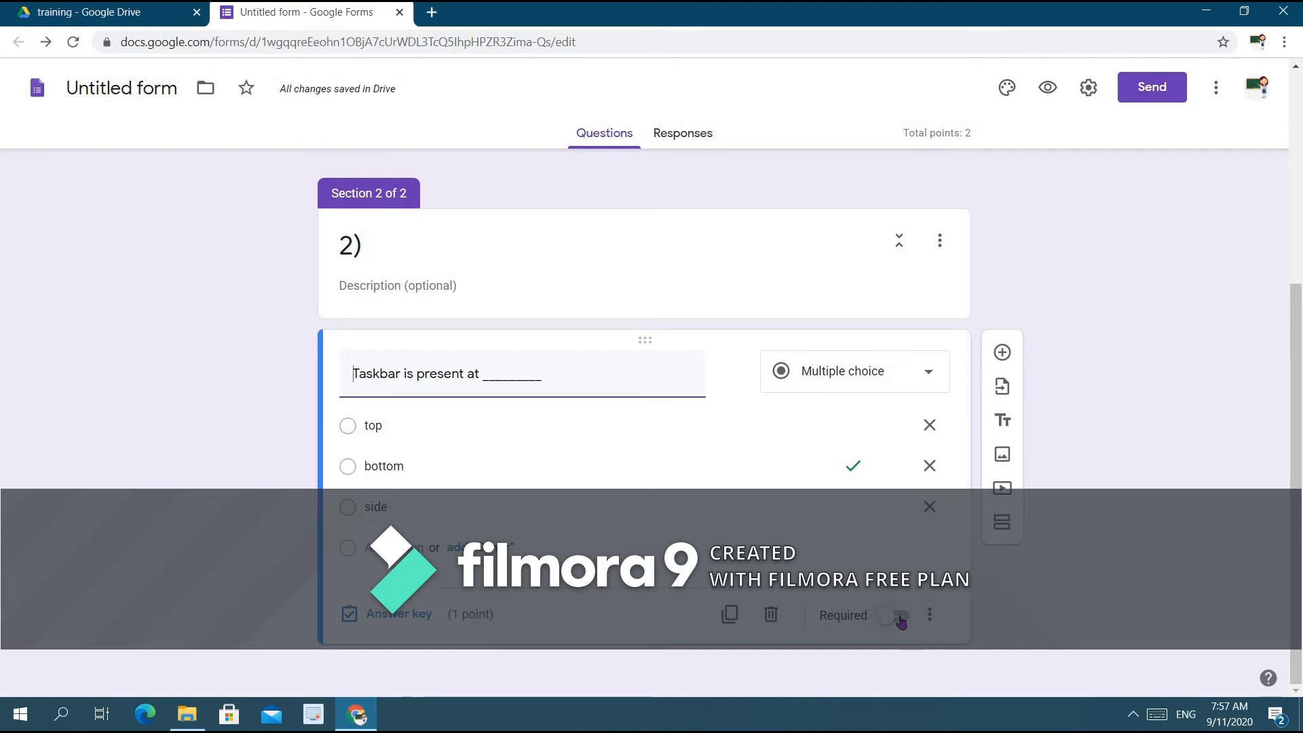
left_click(898, 617)
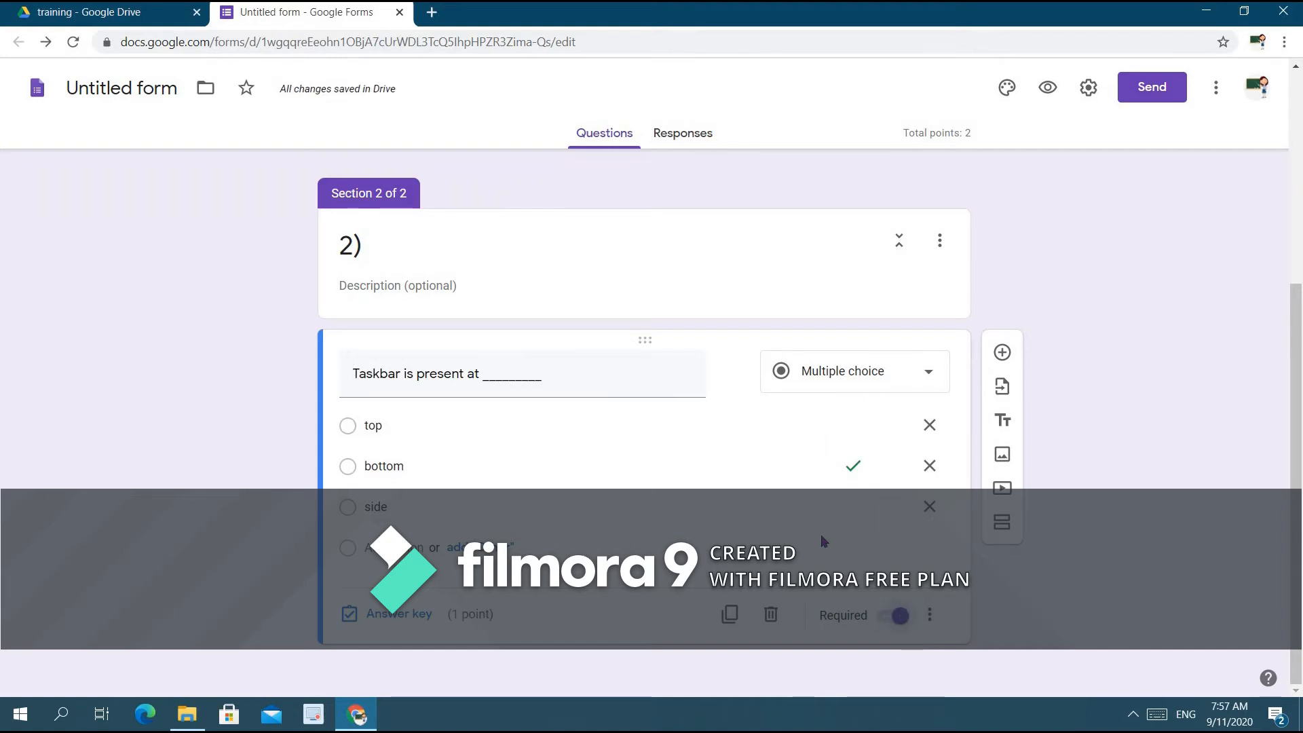
Add another multiple choice question with the text "who is the first PM of India?".
left_click(1010, 360)
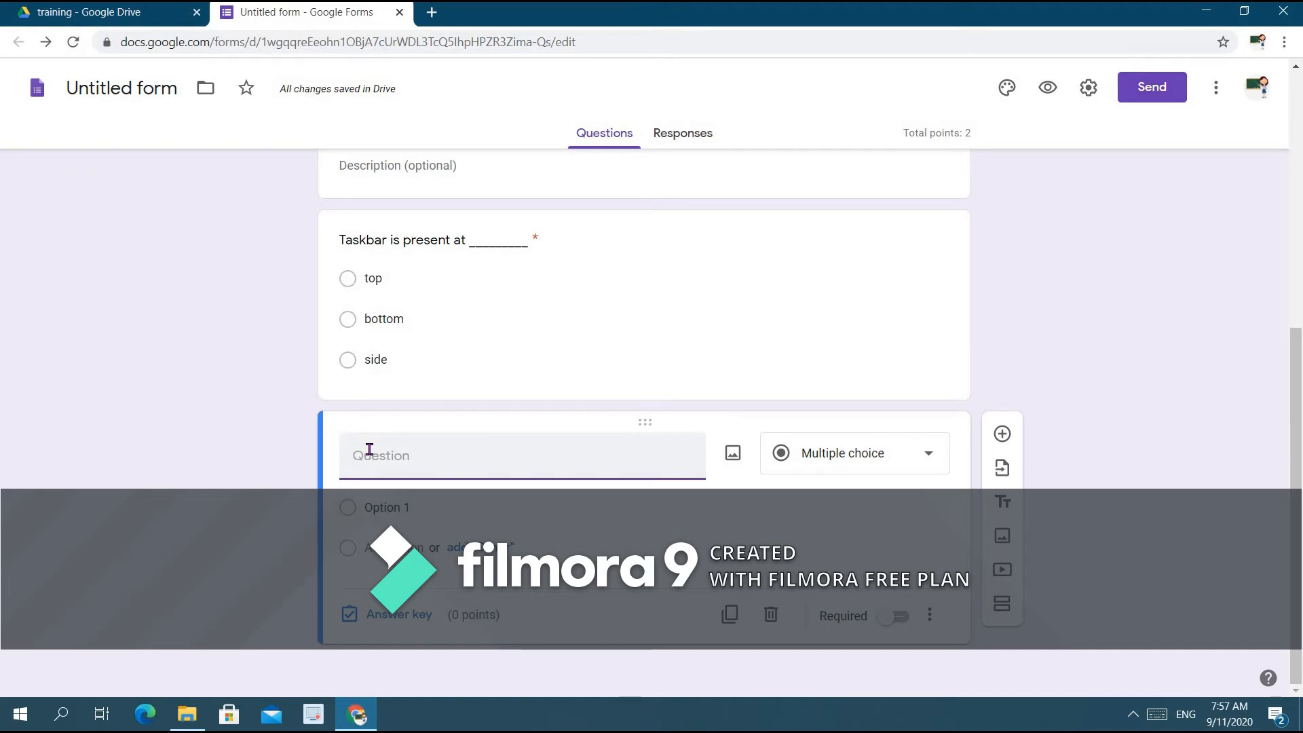
type("my")
key("BackSpace")
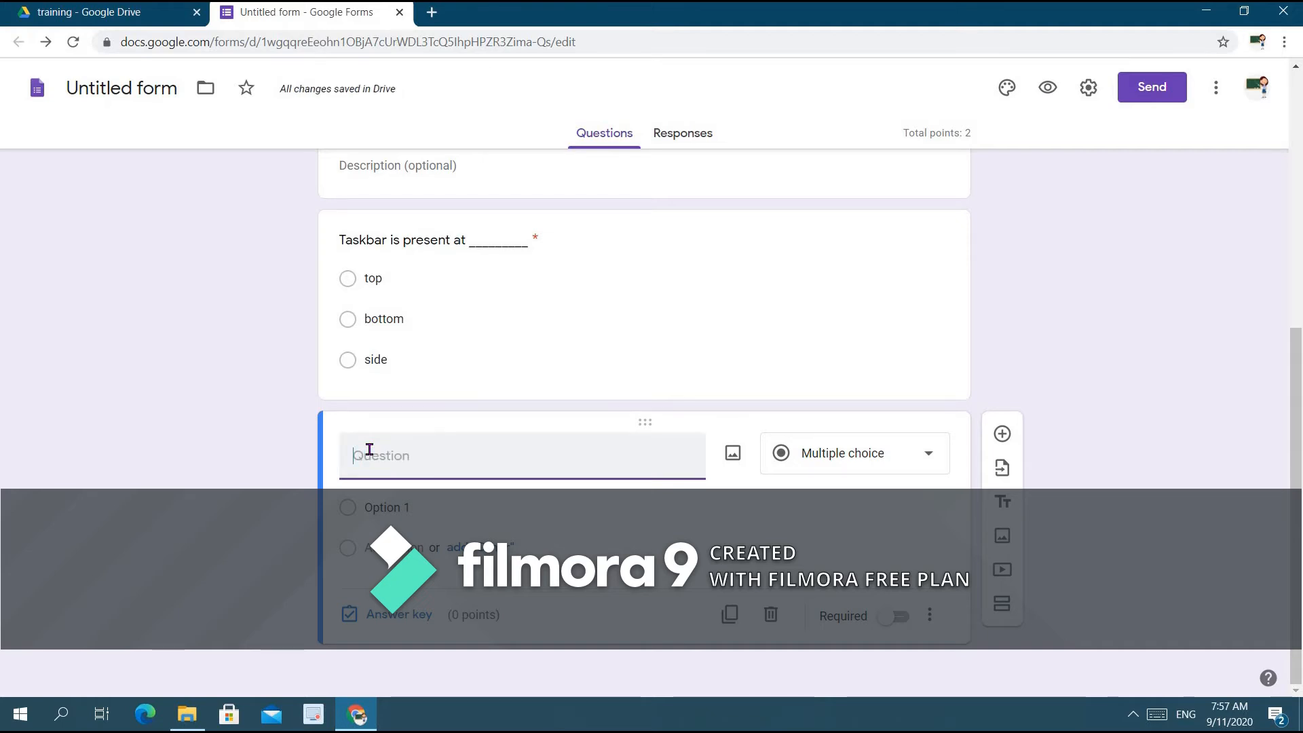
type("wh")
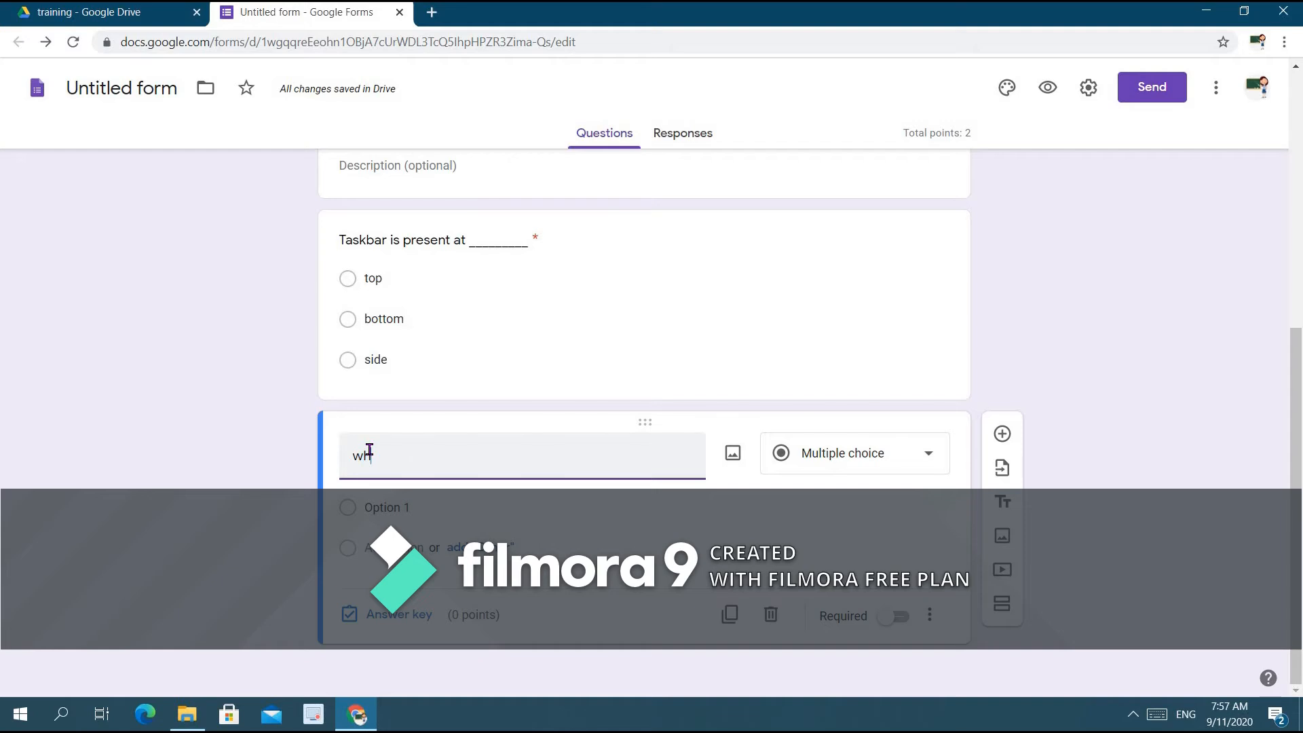
type("o is the ")
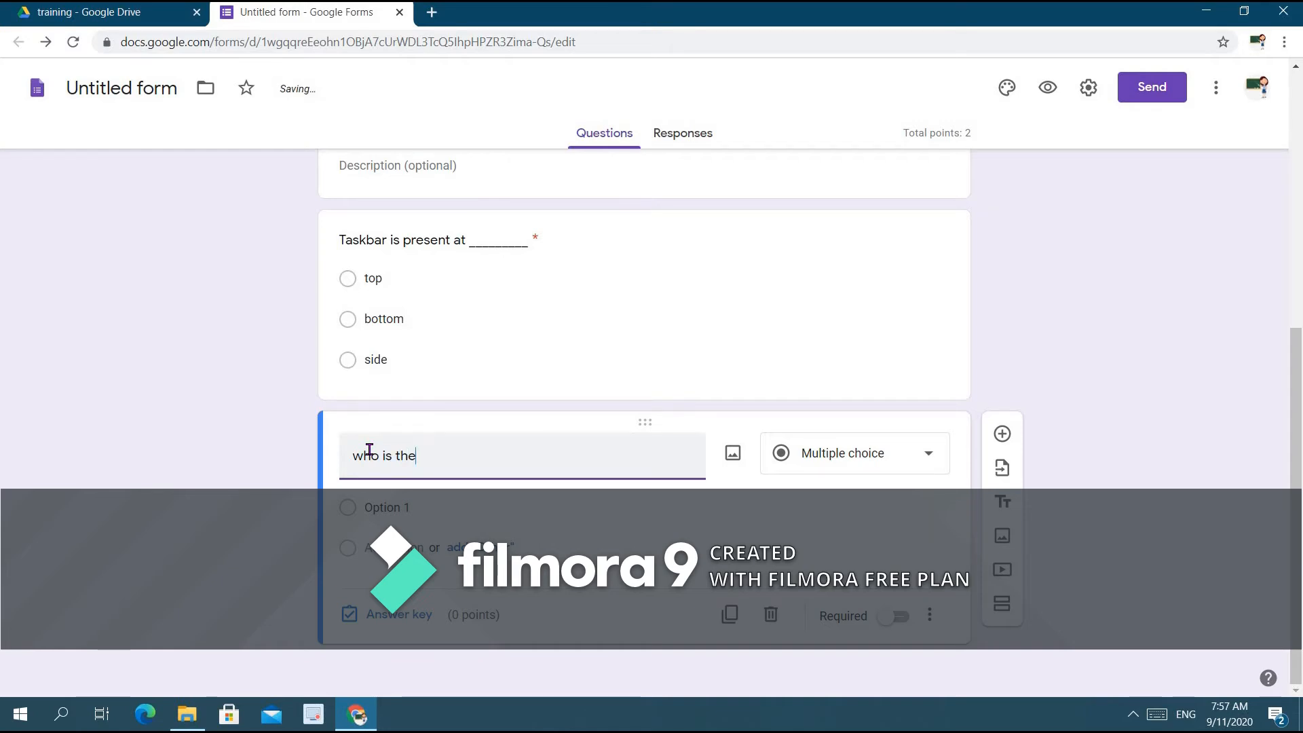
type("first PM of India?")
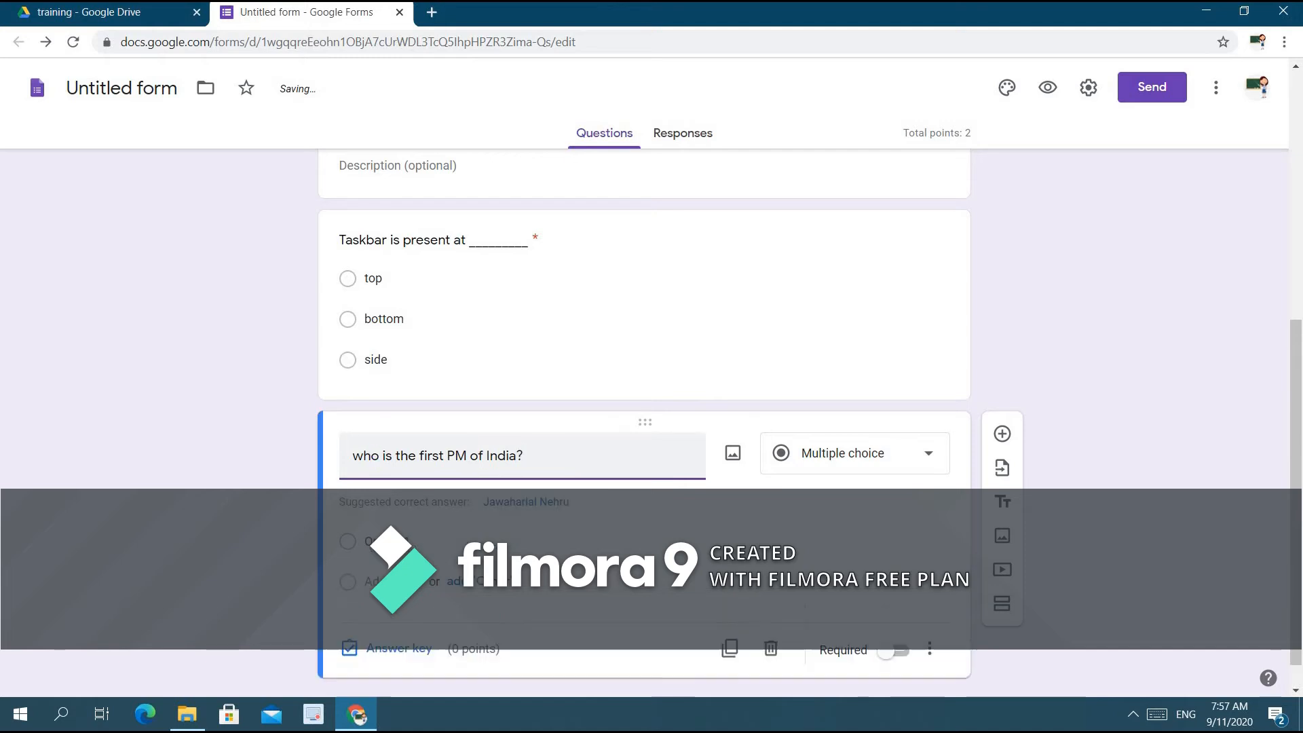
Enter "Jawaharlal Nehru" as the first answer option of the PM question and start a second option.
left_click(474, 539)
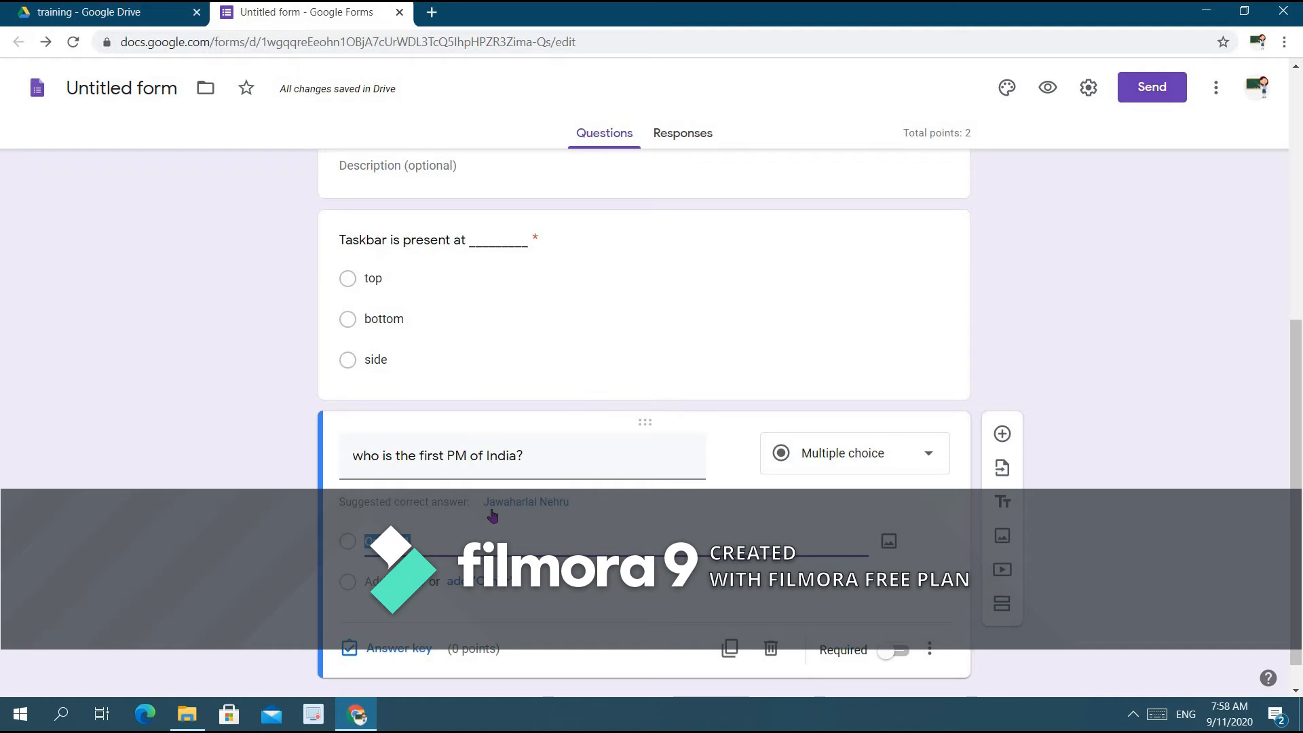
key("BackSpace")
type("lalnehru")
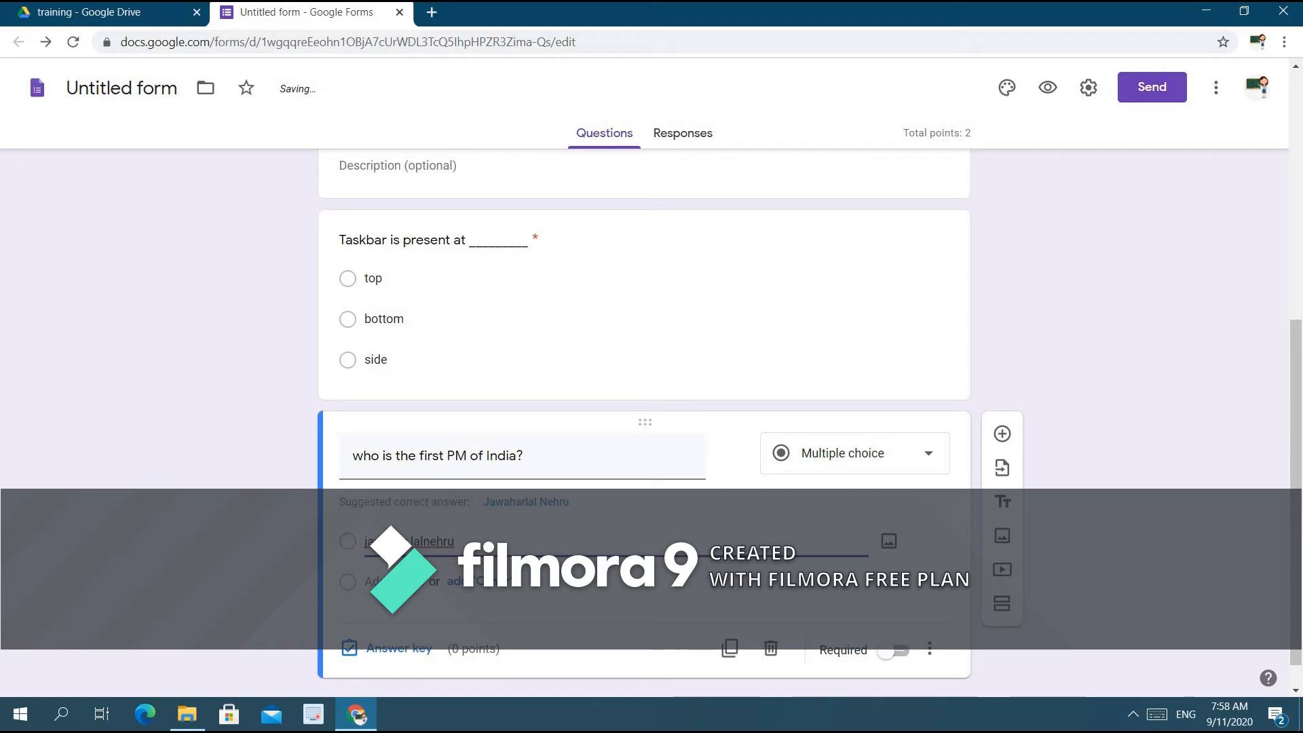
key("BackSpace")
key("BackSpace")
key("BackSpace")
key("BackSpace")
key("BackSpace")
key("BackSpace")
key("BackSpace")
key("BackSpace")
key("BackSpace")
key("BackSpace")
key("BackSpace")
key("BackSpace")
key("BackSpace")
key("BackSpace")
key("BackSpace")
key("BackSpace")
type("Jawahar lal")
key("BackSpace")
key("BackSpace")
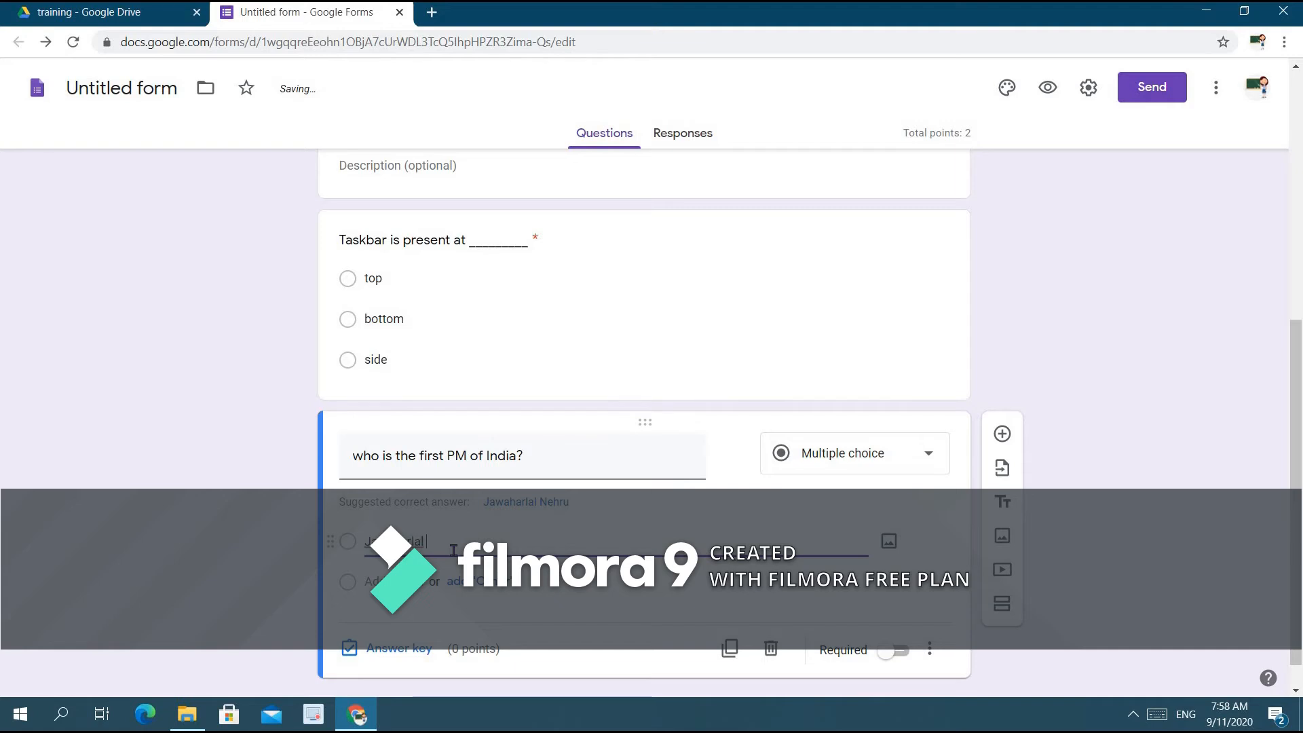
type("Nehru")
key("Return")
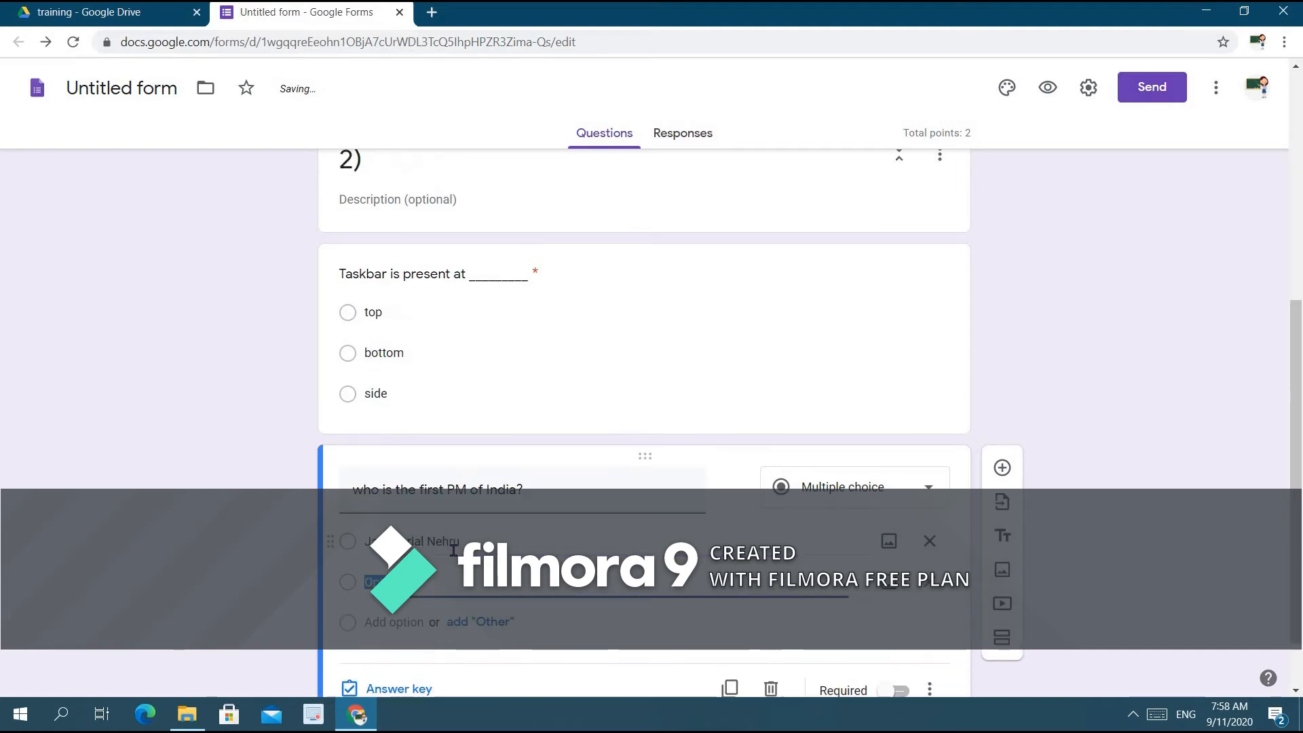
Enter "cvcvx" and "Indira Ganghi" as the remaining options of the PM question and change its type to Checkboxes.
type("cy")
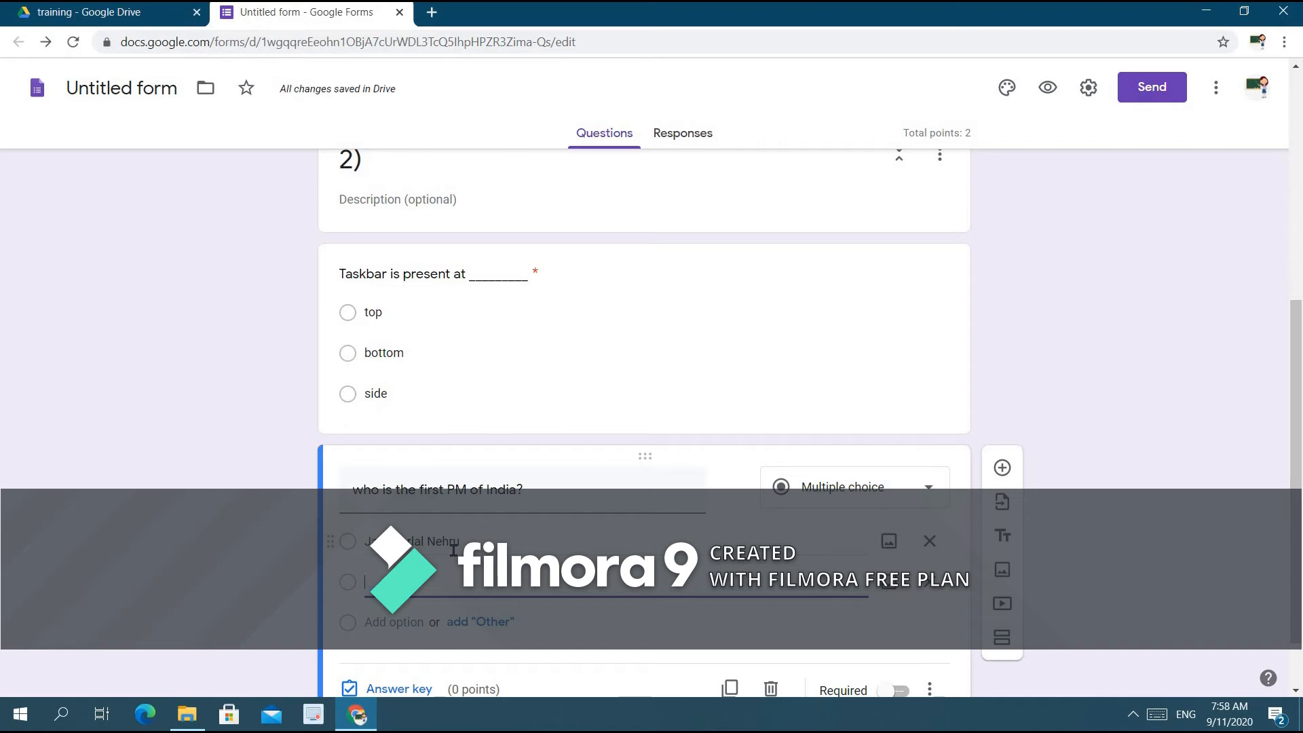
key("Return")
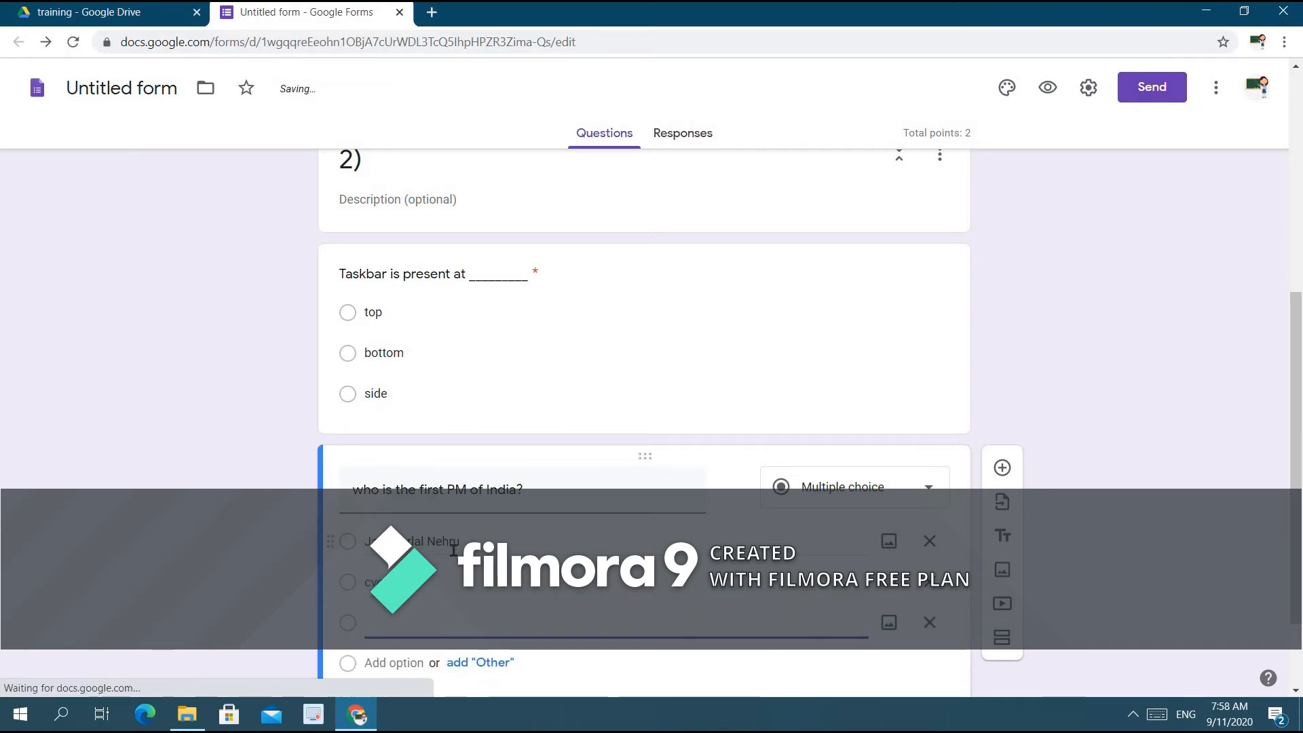
type("Indi")
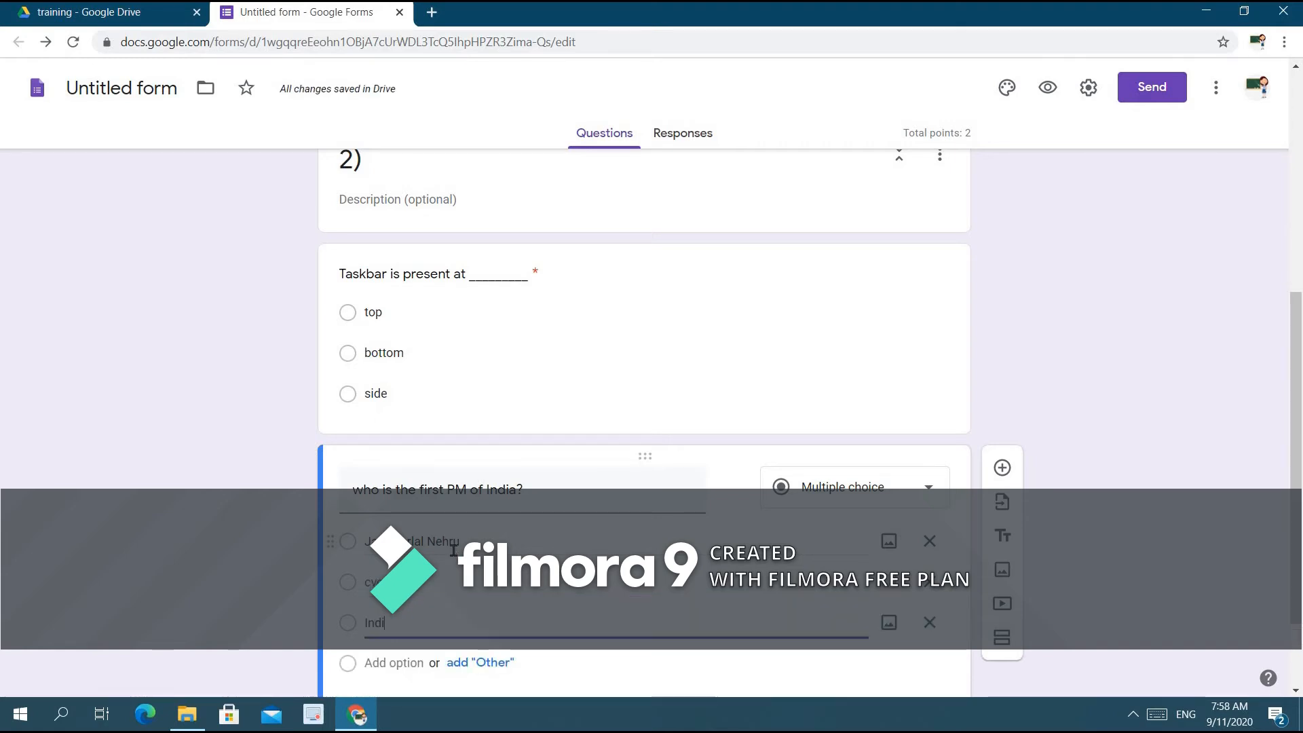
type("ra Gan")
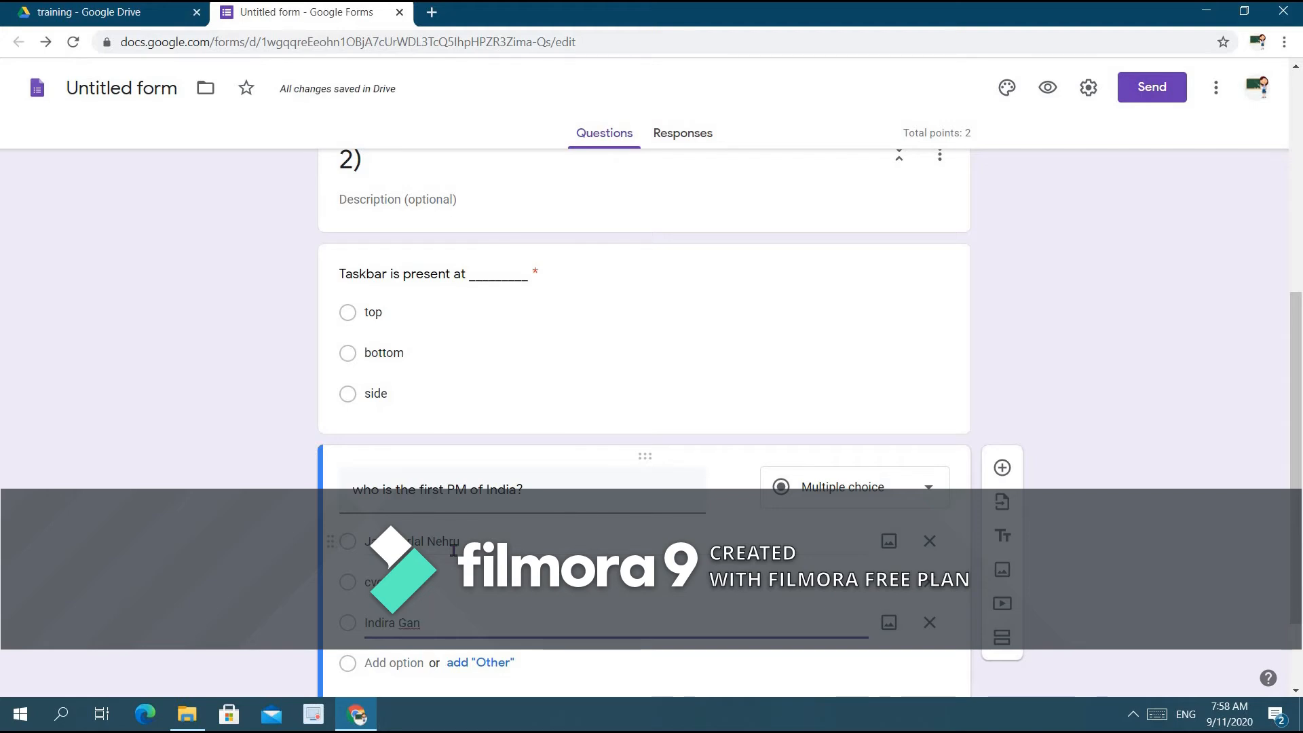
type("ghi")
left_click(857, 500)
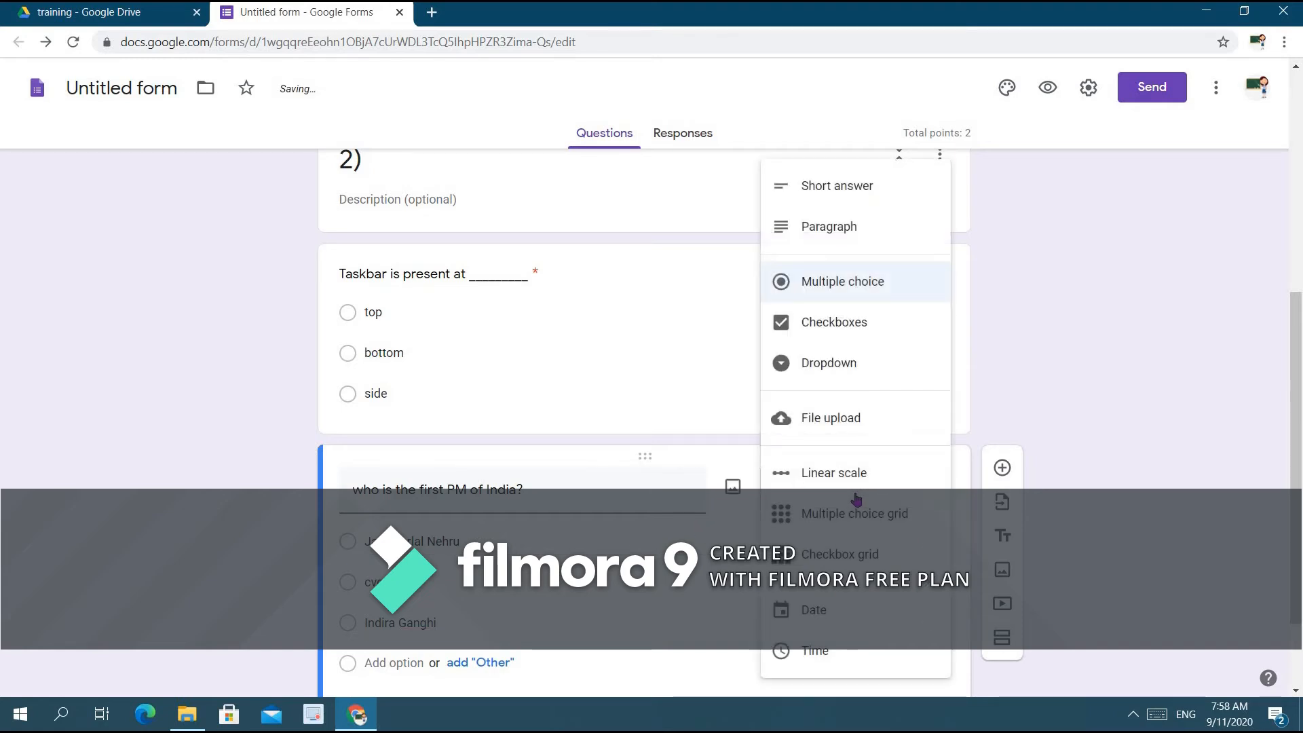
left_click(830, 328)
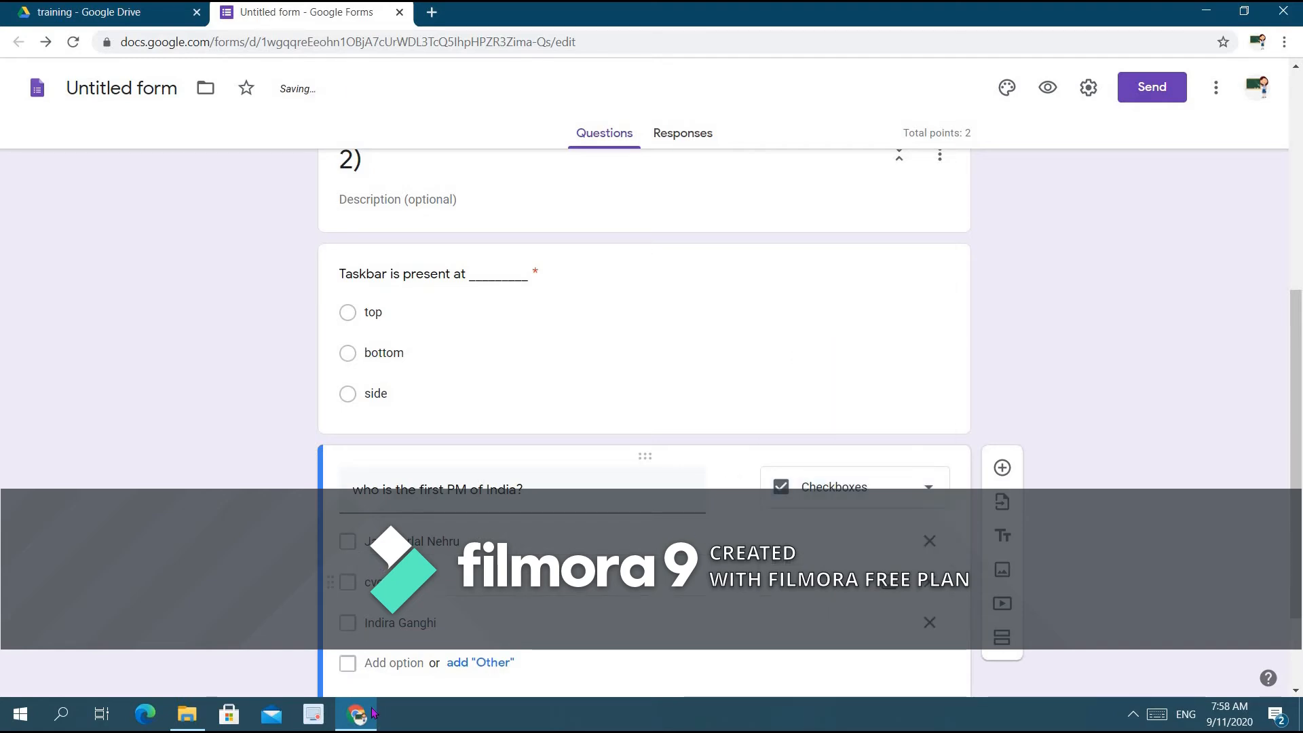
Mark "Jawaharlal Nehru" as the PM question's correct answer worth 1 point and make the question required.
left_click_drag(1297, 603, 1297, 667)
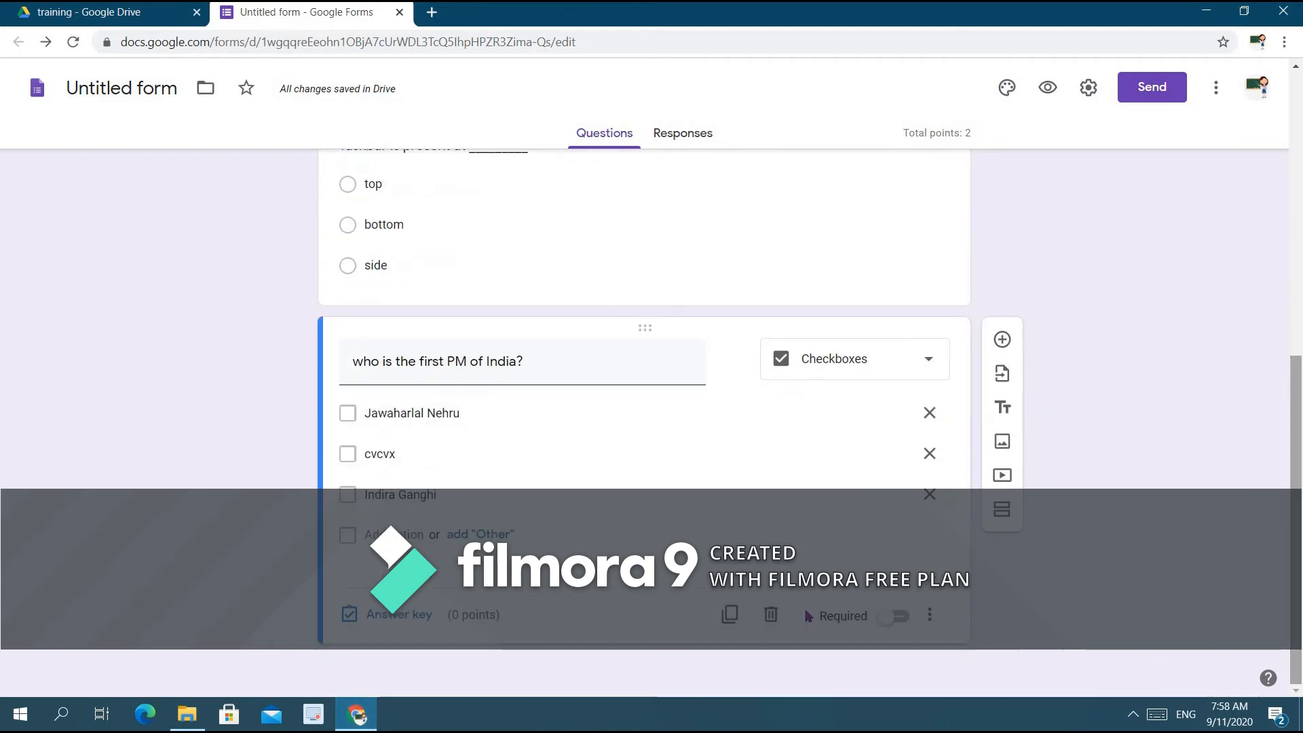
left_click(394, 616)
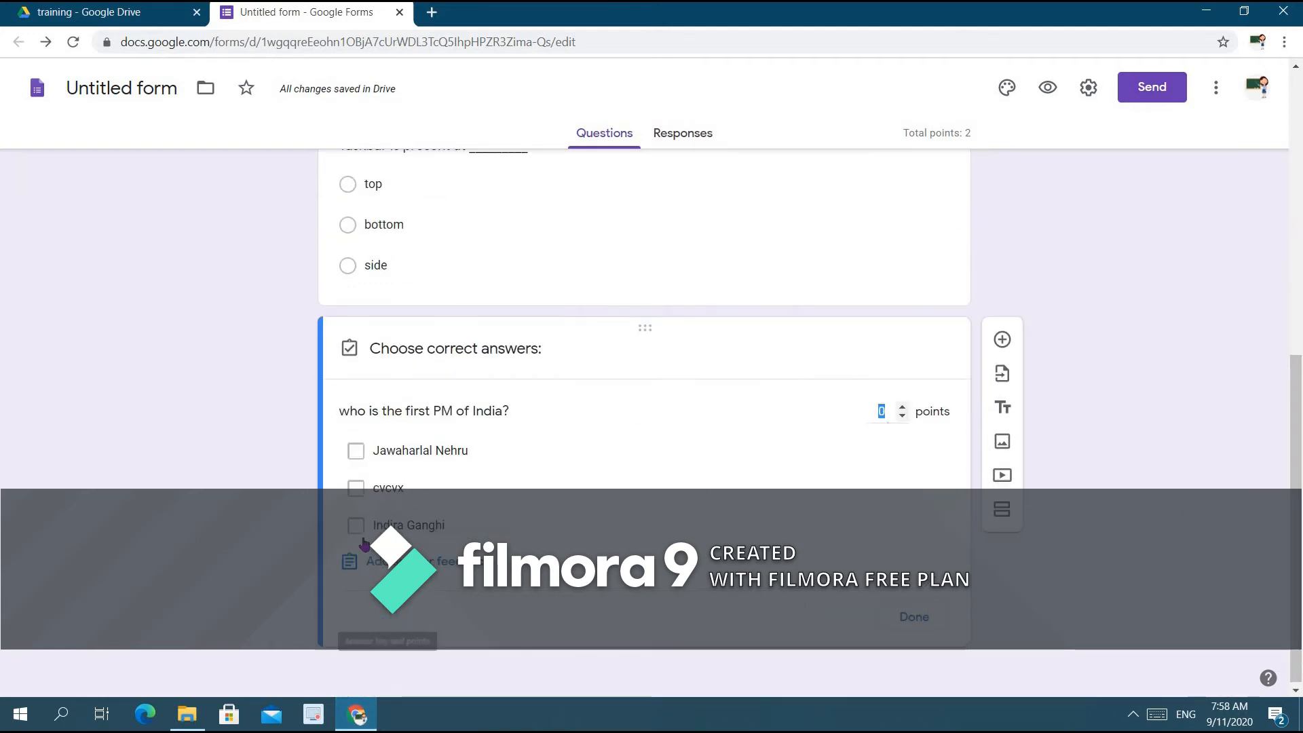
left_click(365, 453)
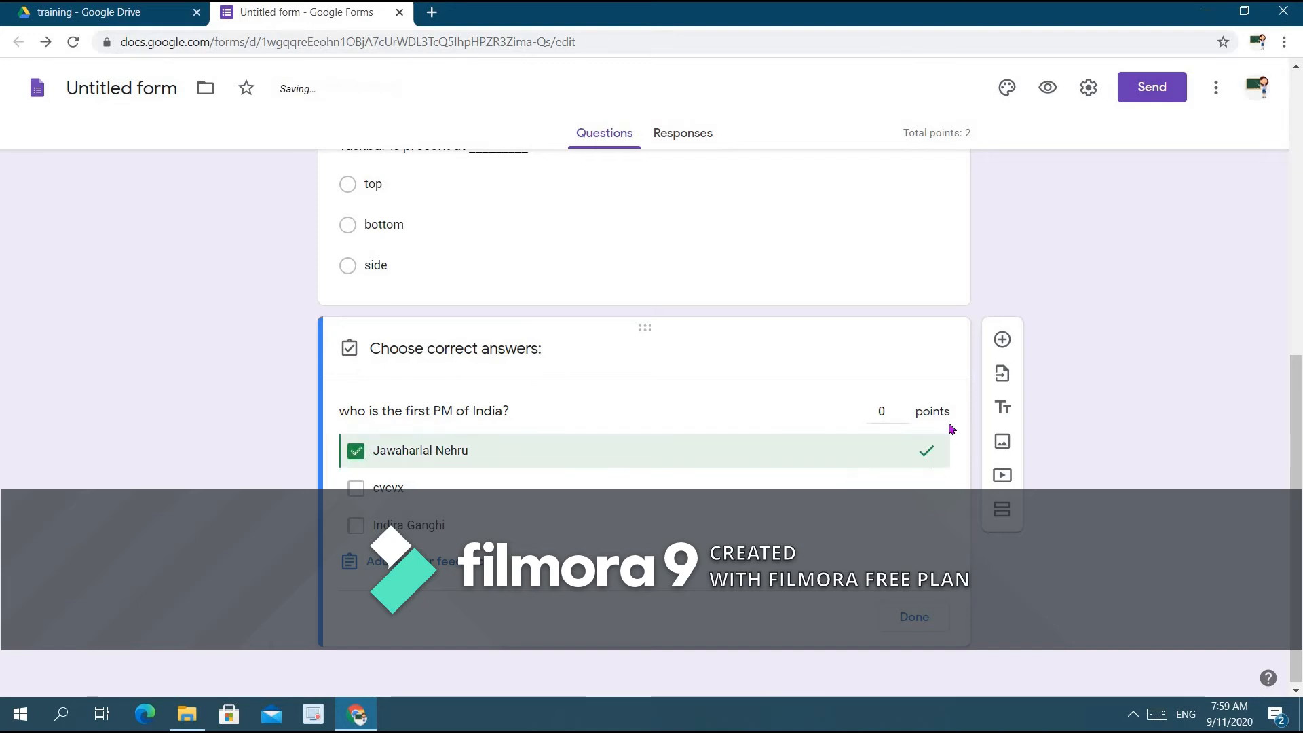
left_click(903, 408)
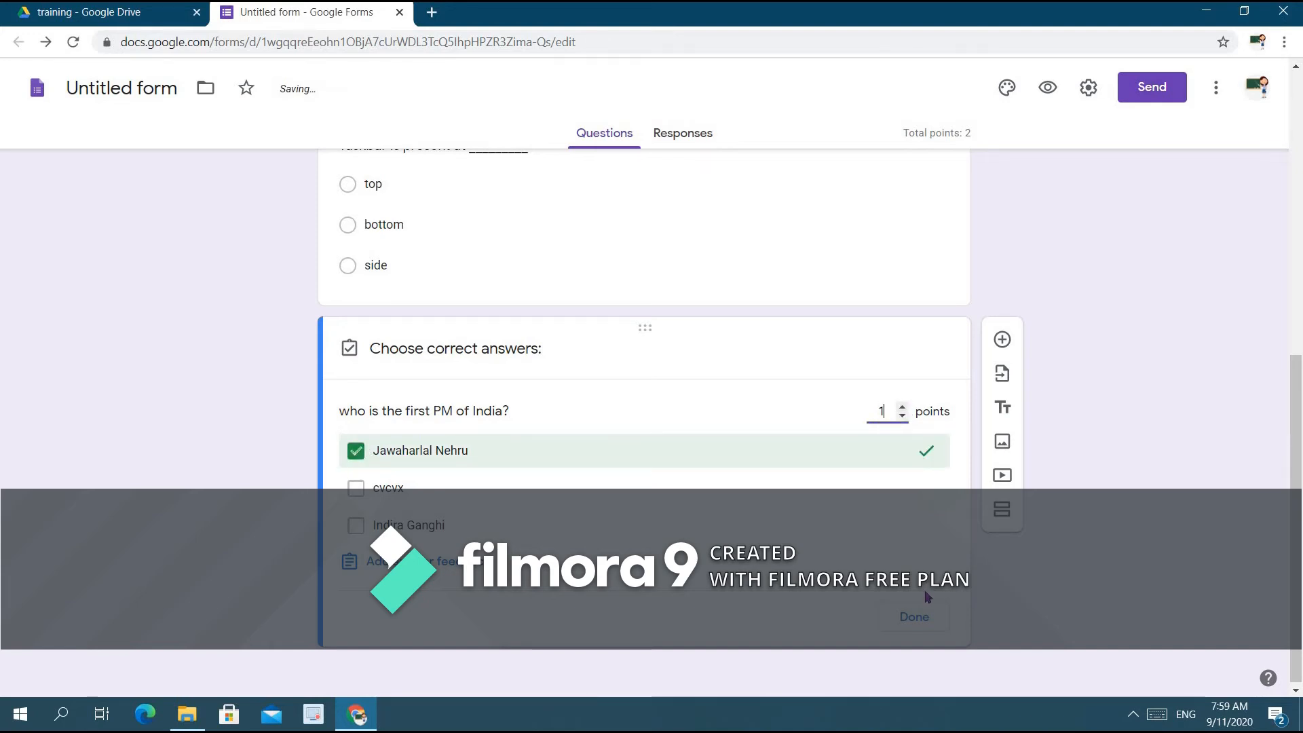
left_click(910, 624)
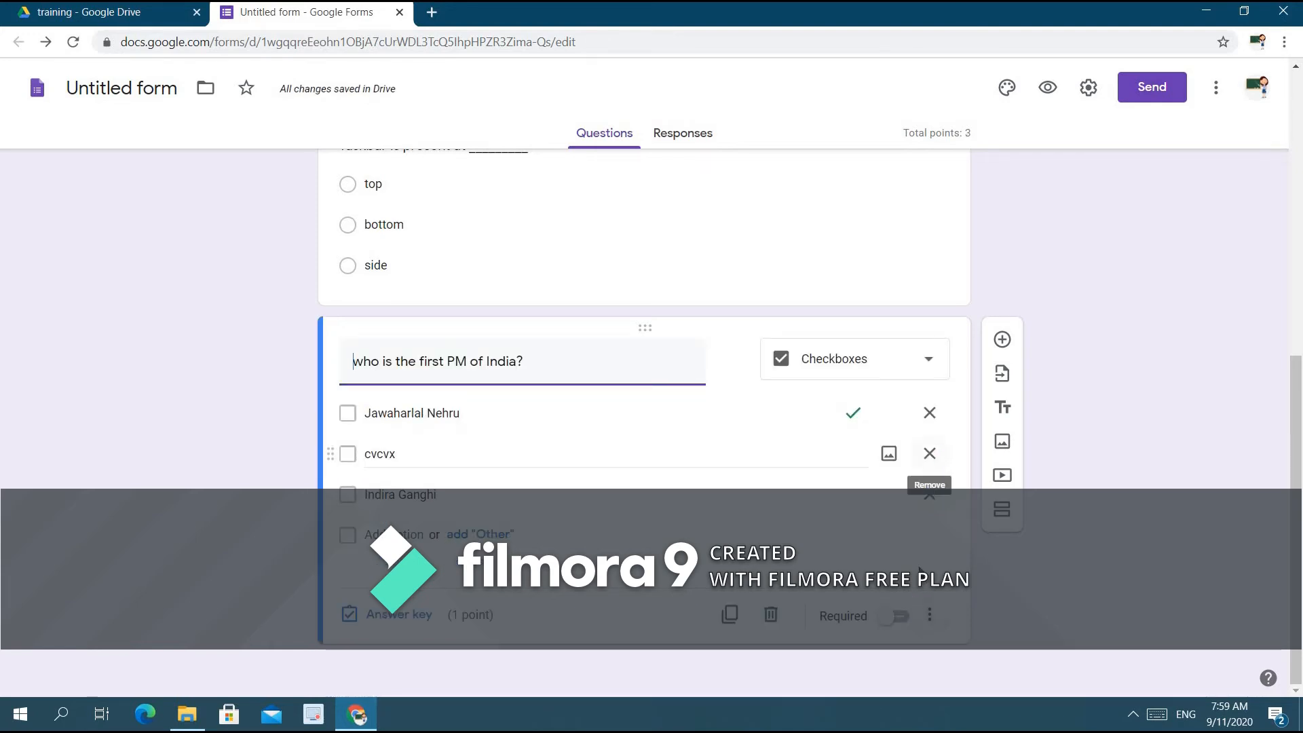
left_click(897, 617)
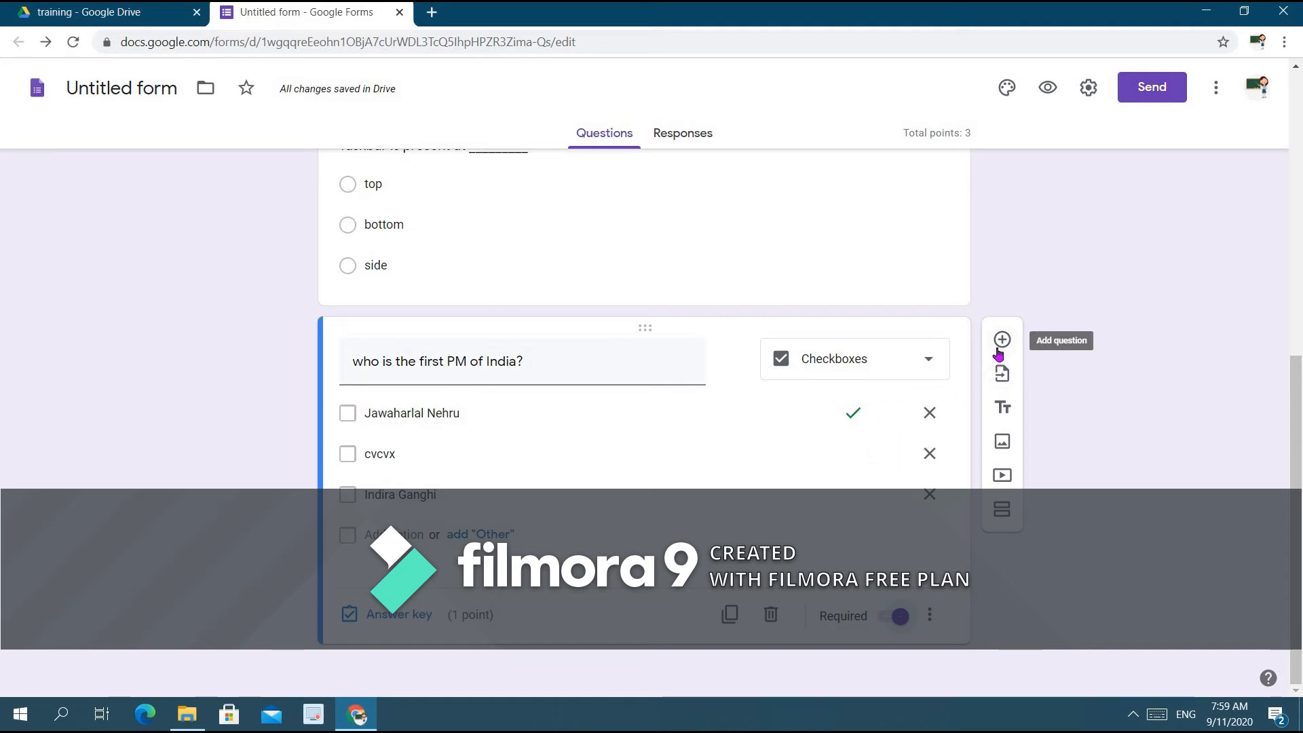
Start importing questions, search the existing forms for "recall" and choose the form "recall test of chapter 3".
left_click(1009, 387)
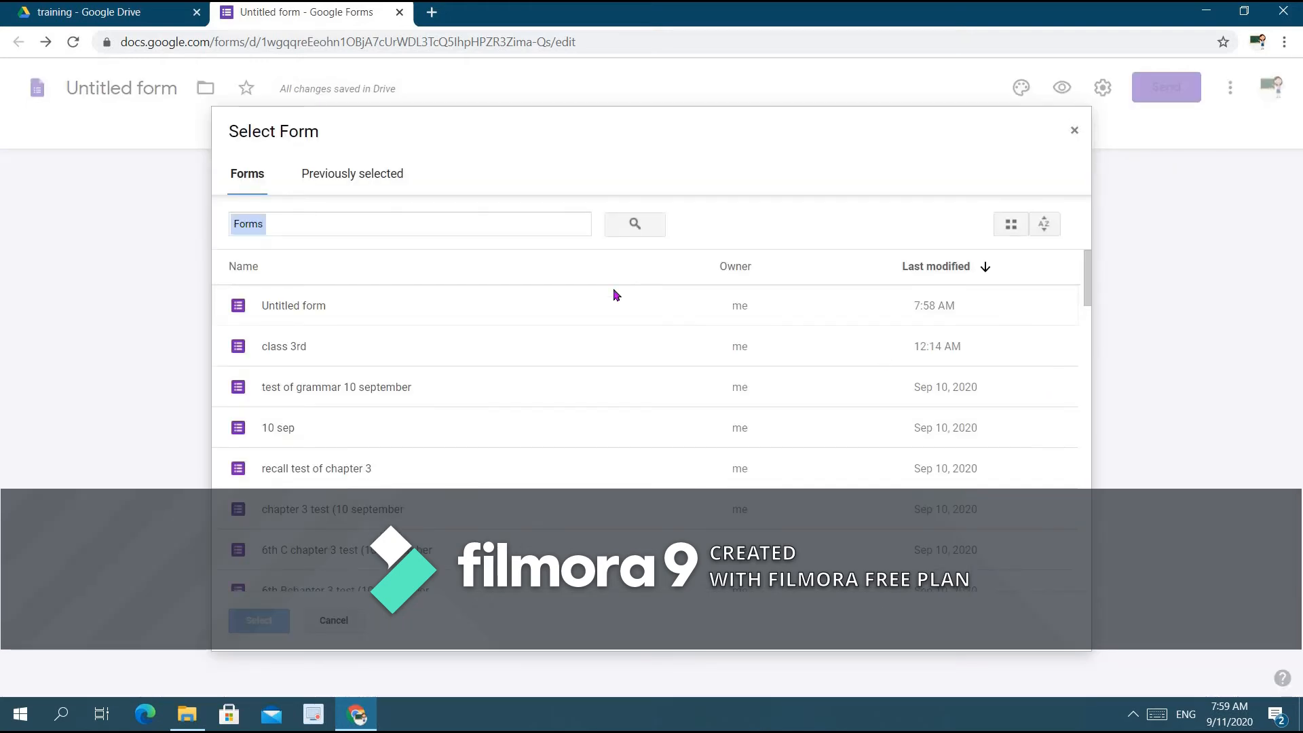
left_click(421, 222)
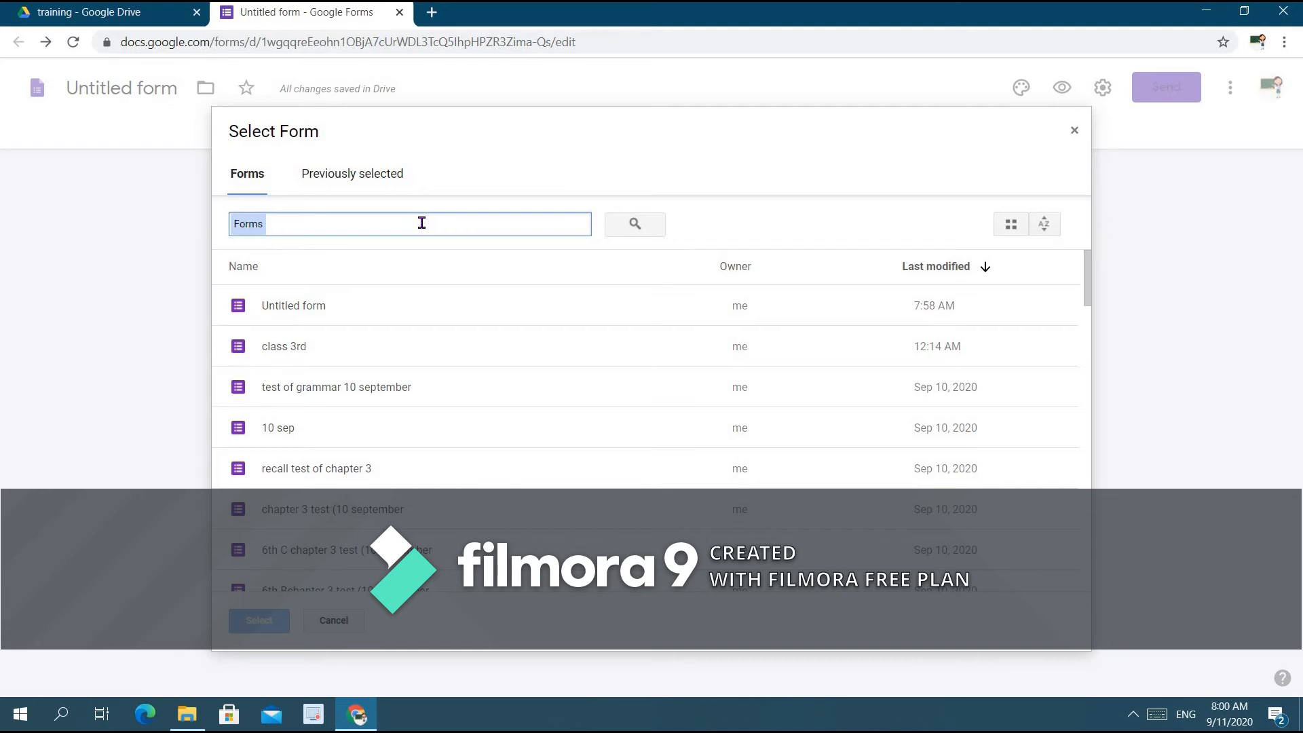
type("recall")
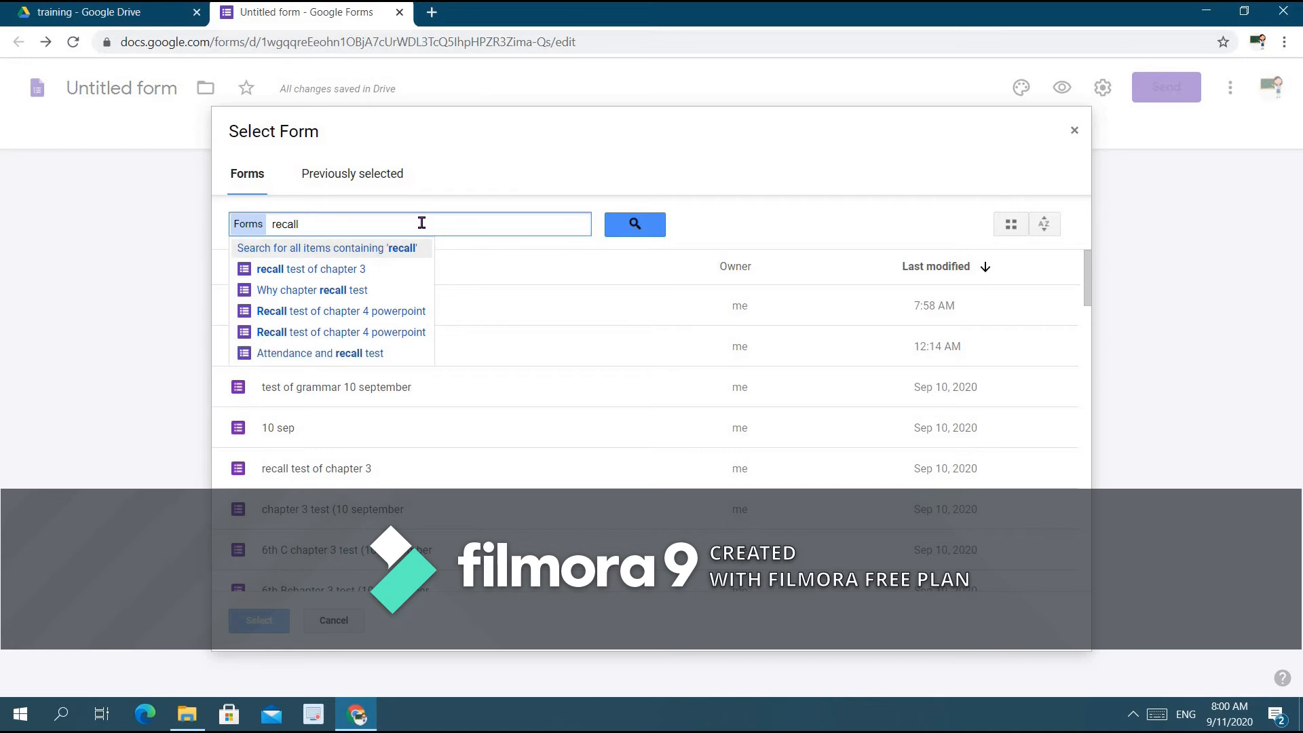
left_click(361, 274)
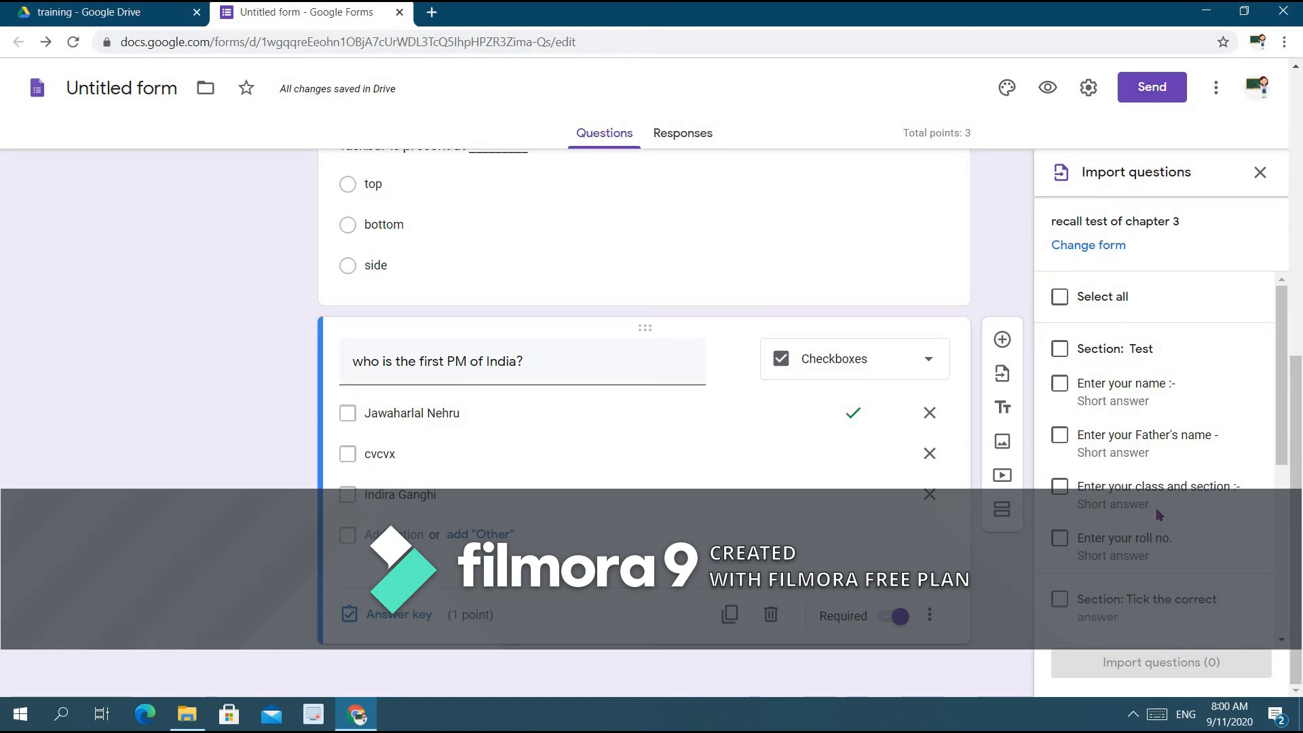
Import questions 1, 3 and 4 from the "Tick the correct answer" section of the chosen form.
left_click_drag(1285, 376, 1285, 526)
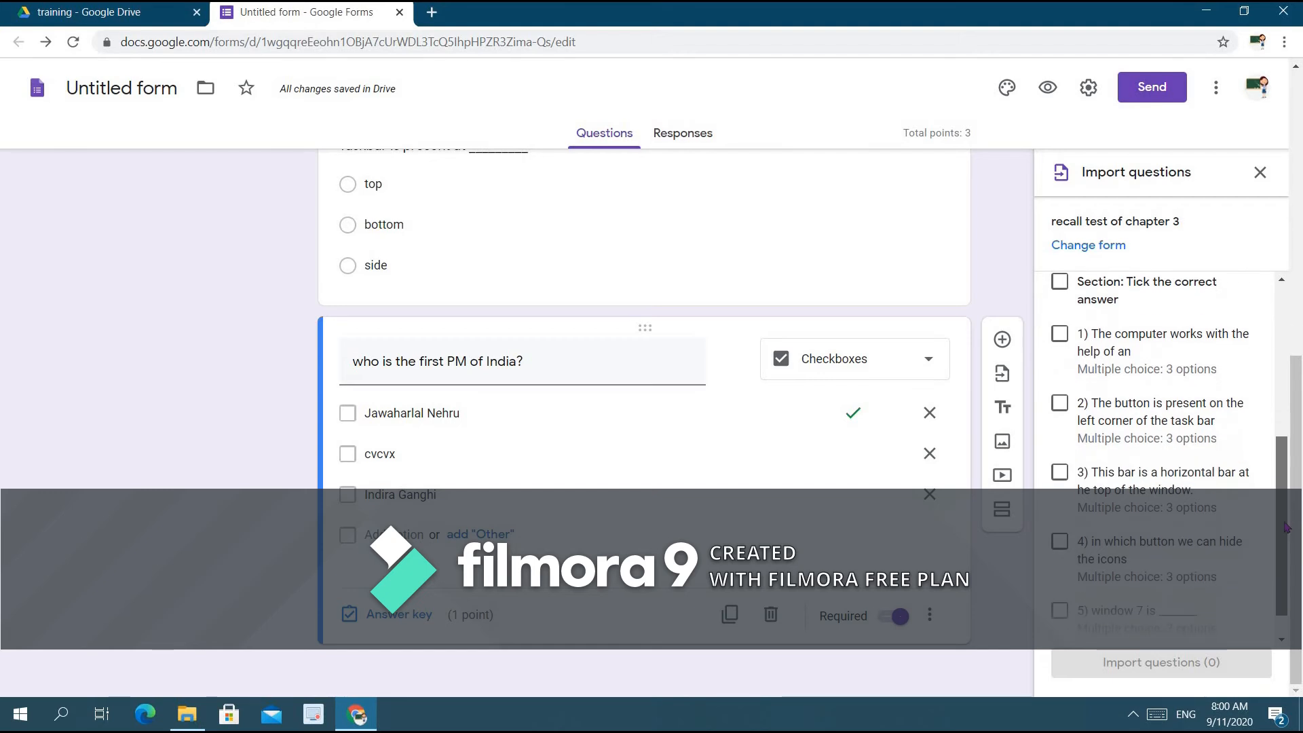
scroll(1257, 361, "up", 5)
scroll(1260, 376, "down", 4)
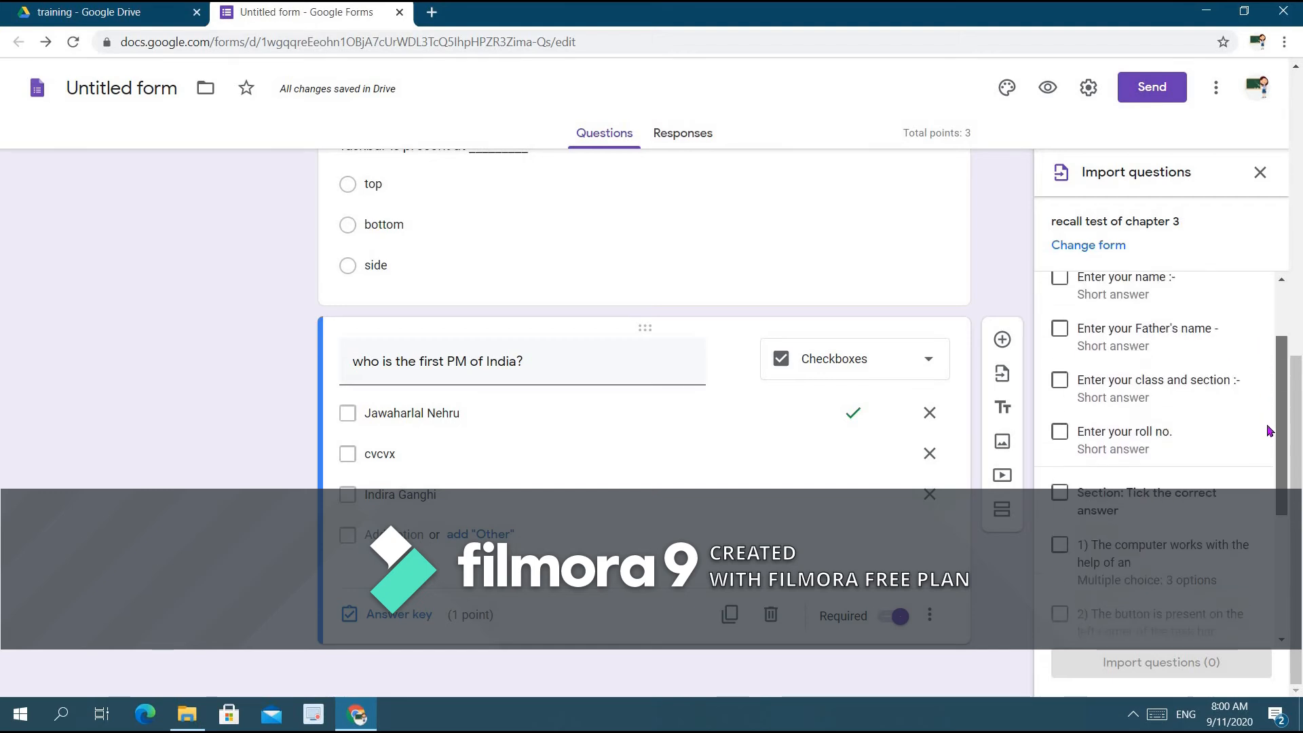
scroll(1278, 509, "down", 2)
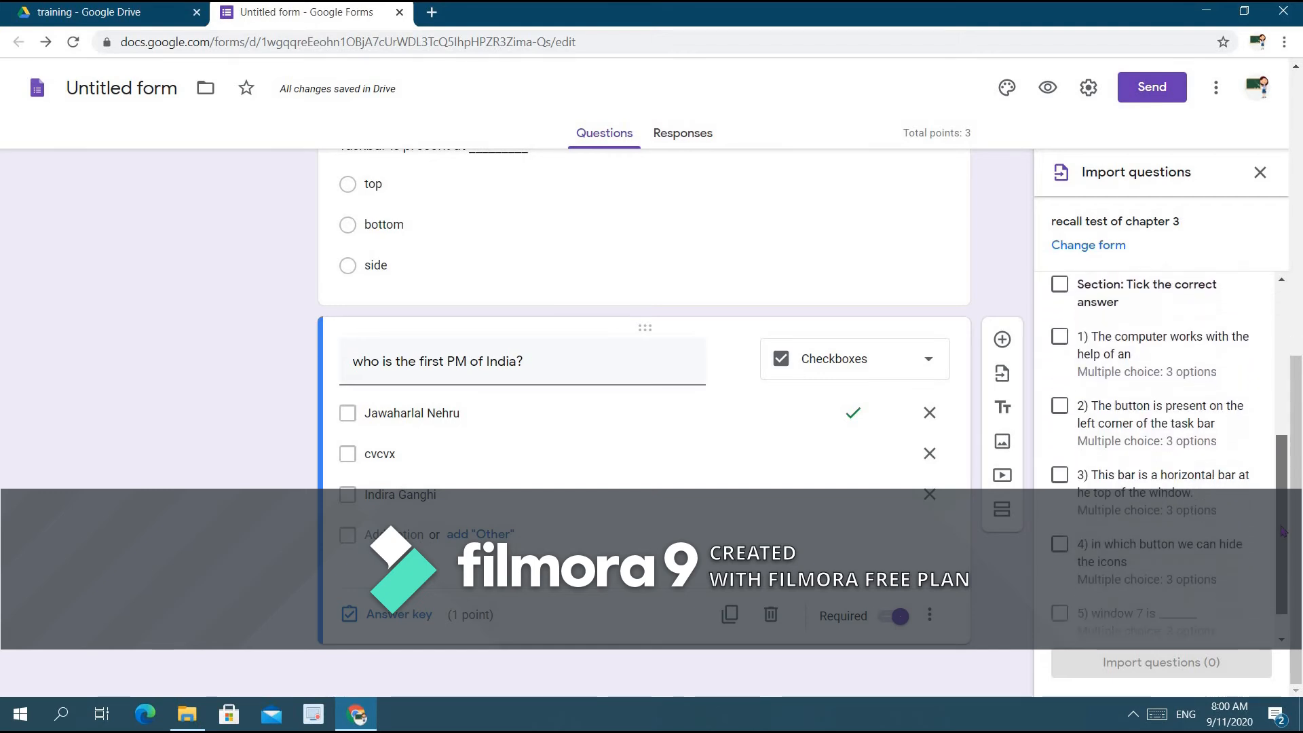
scroll(1280, 517, "up", 1)
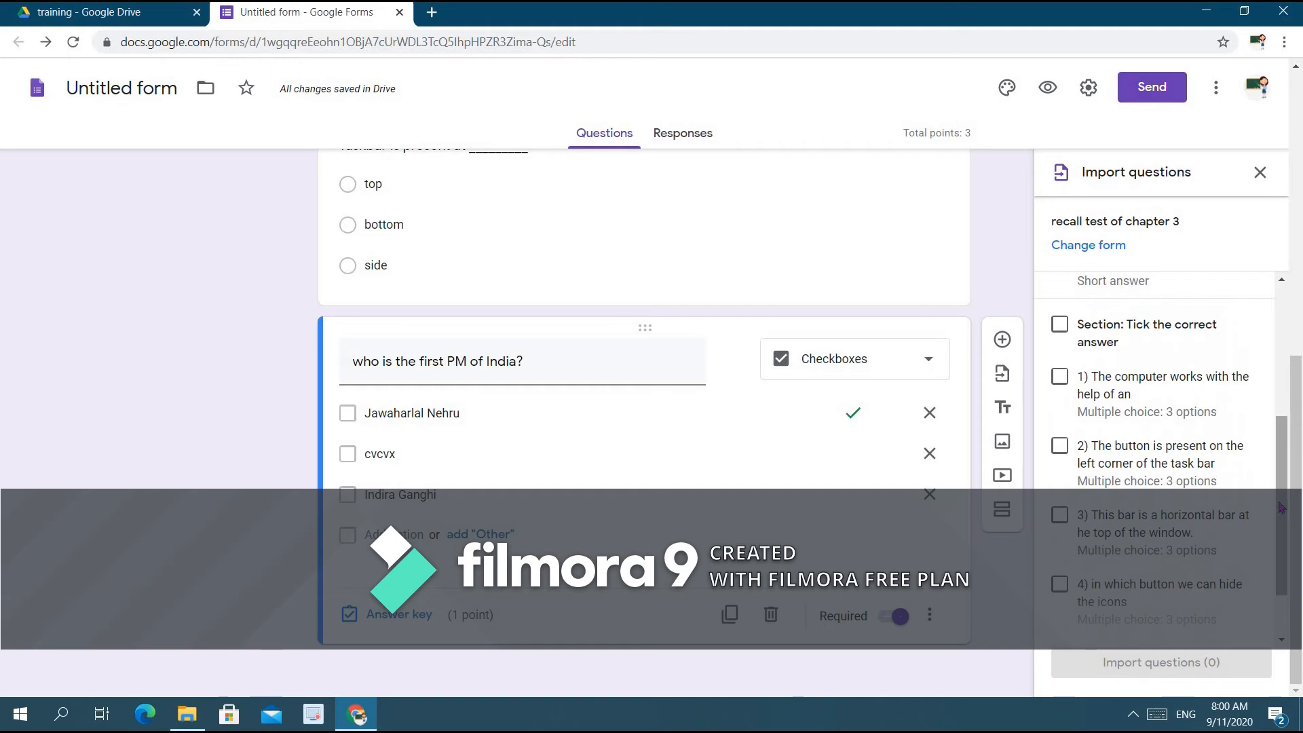
left_click(1059, 326)
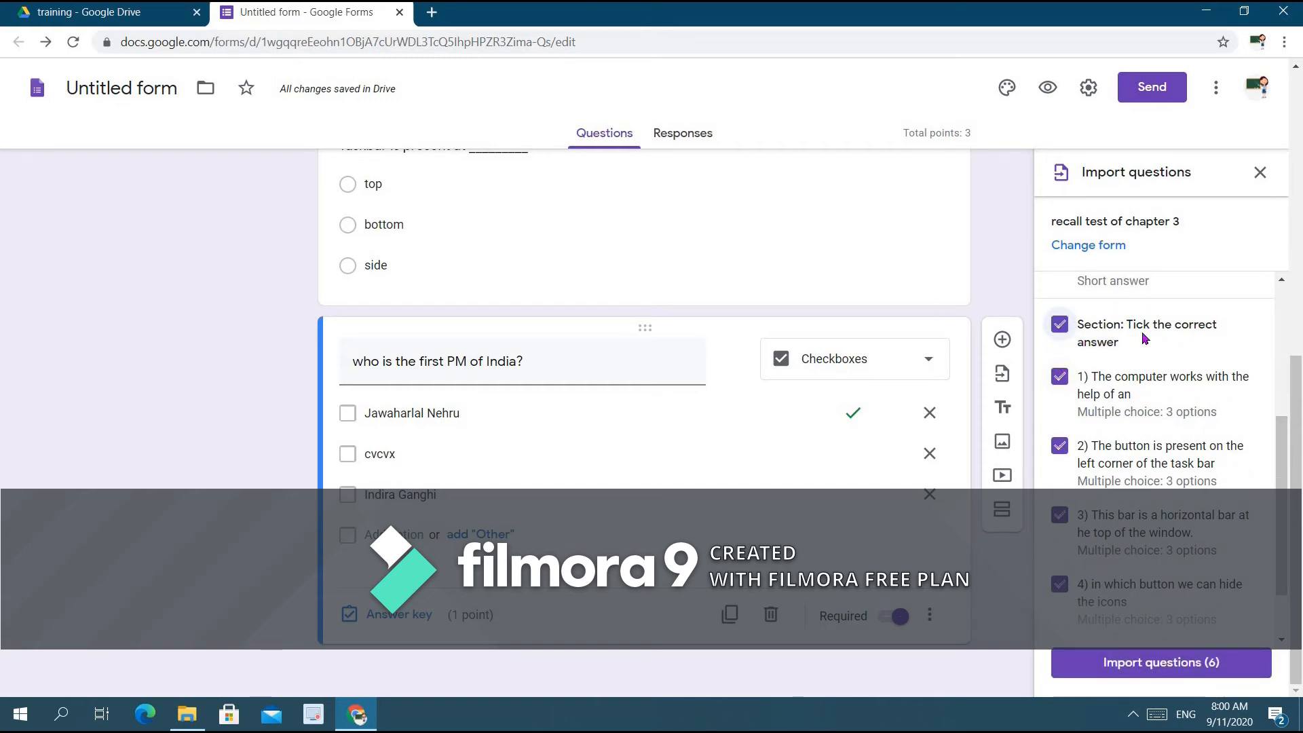
left_click(1060, 325)
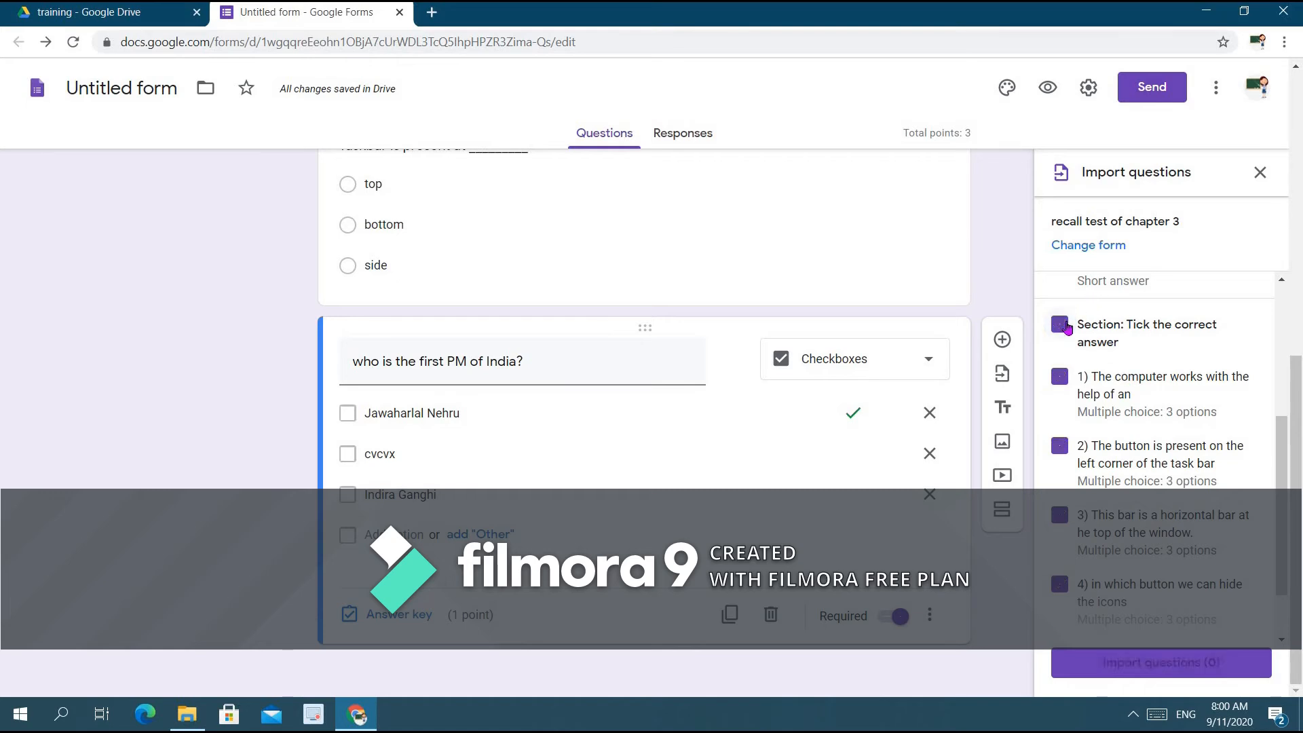
left_click(1064, 380)
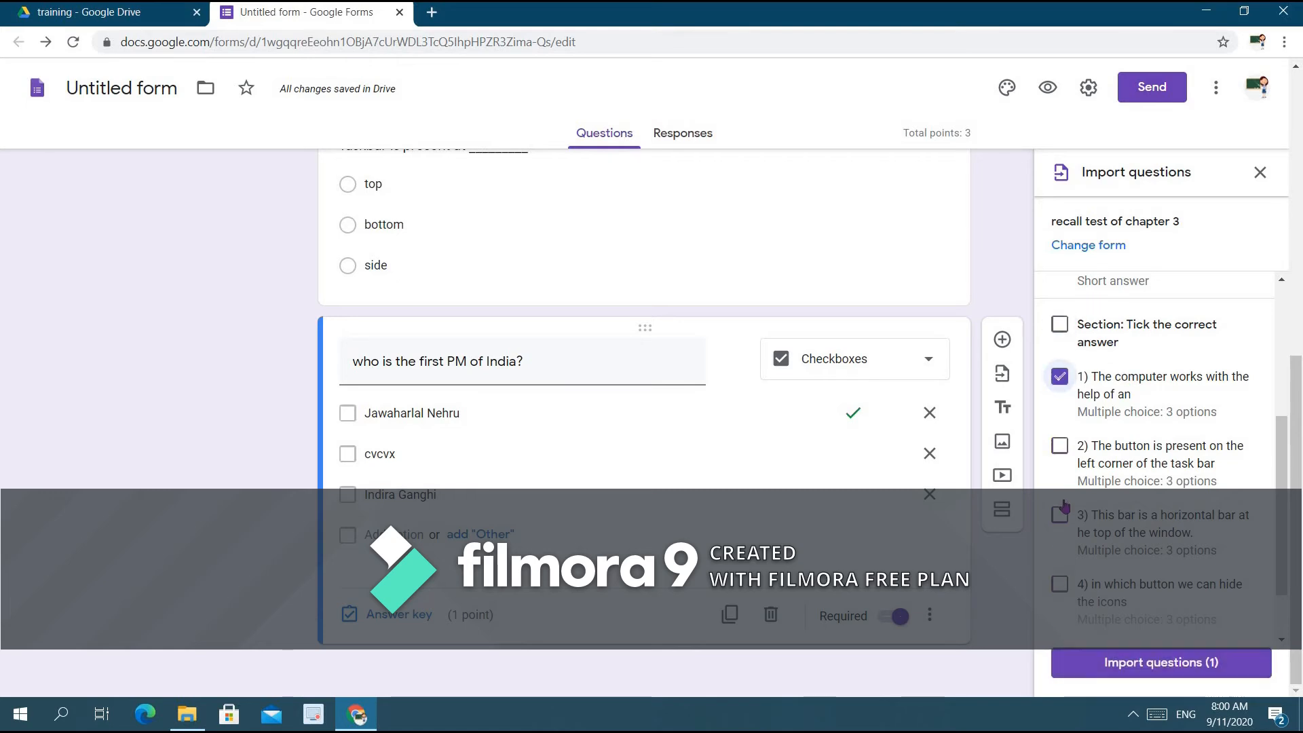
left_click(1060, 514)
left_click(1061, 585)
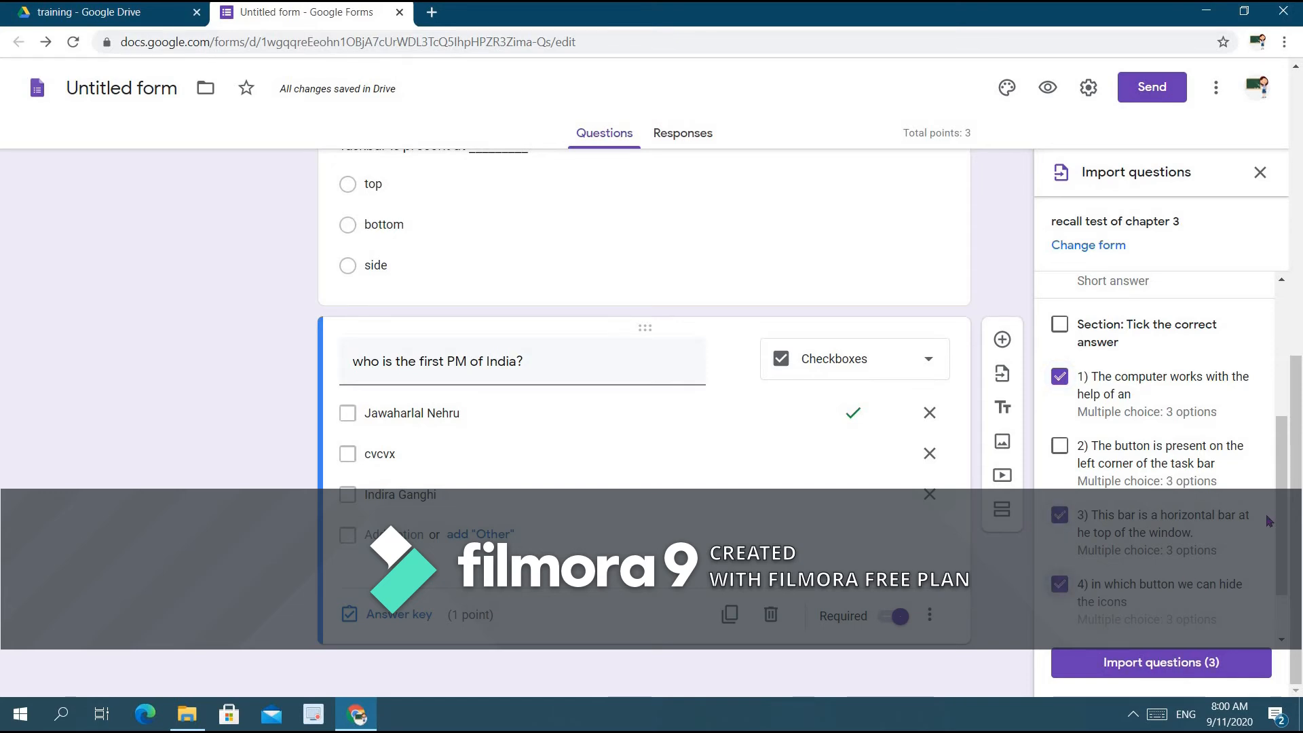
left_click(1189, 671)
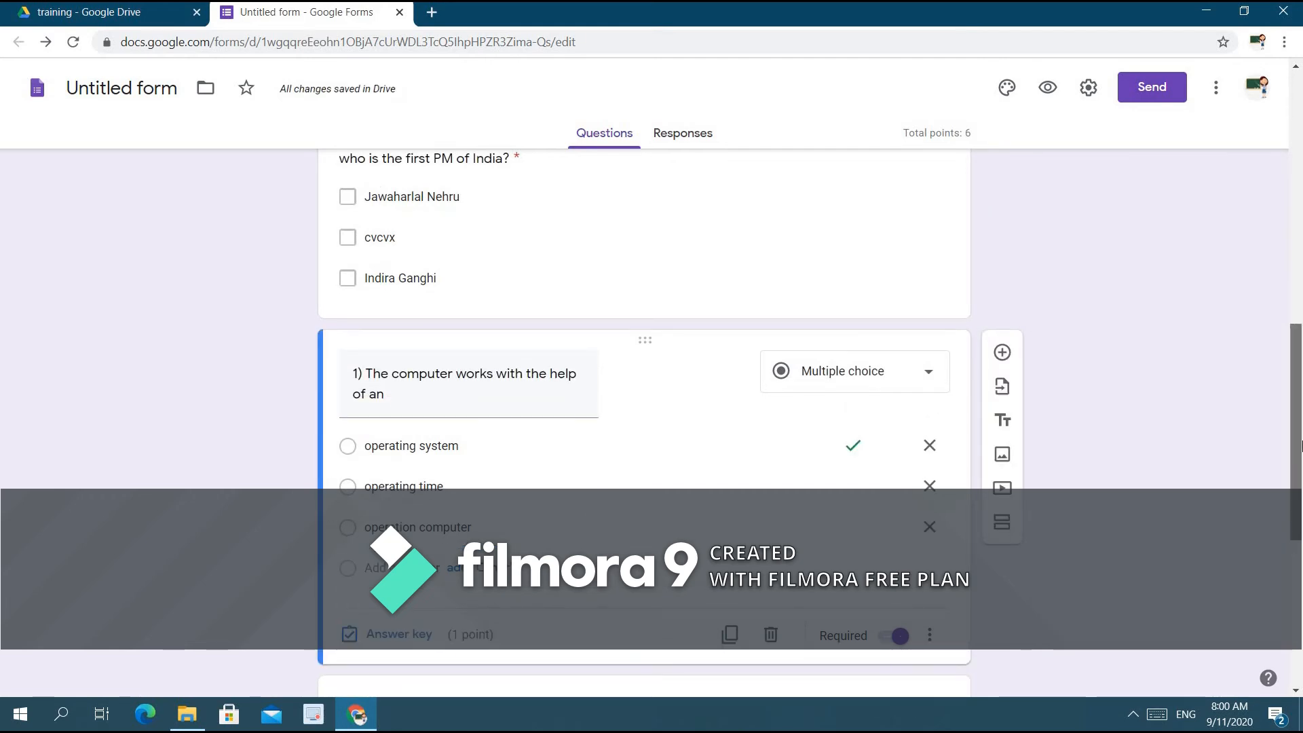
Try adding a new section directly after imported question 3, and undo the insertion.
scroll(1300, 446, "up", 7)
scroll(1300, 522, "down", 8)
left_click_drag(1300, 521, 1300, 573)
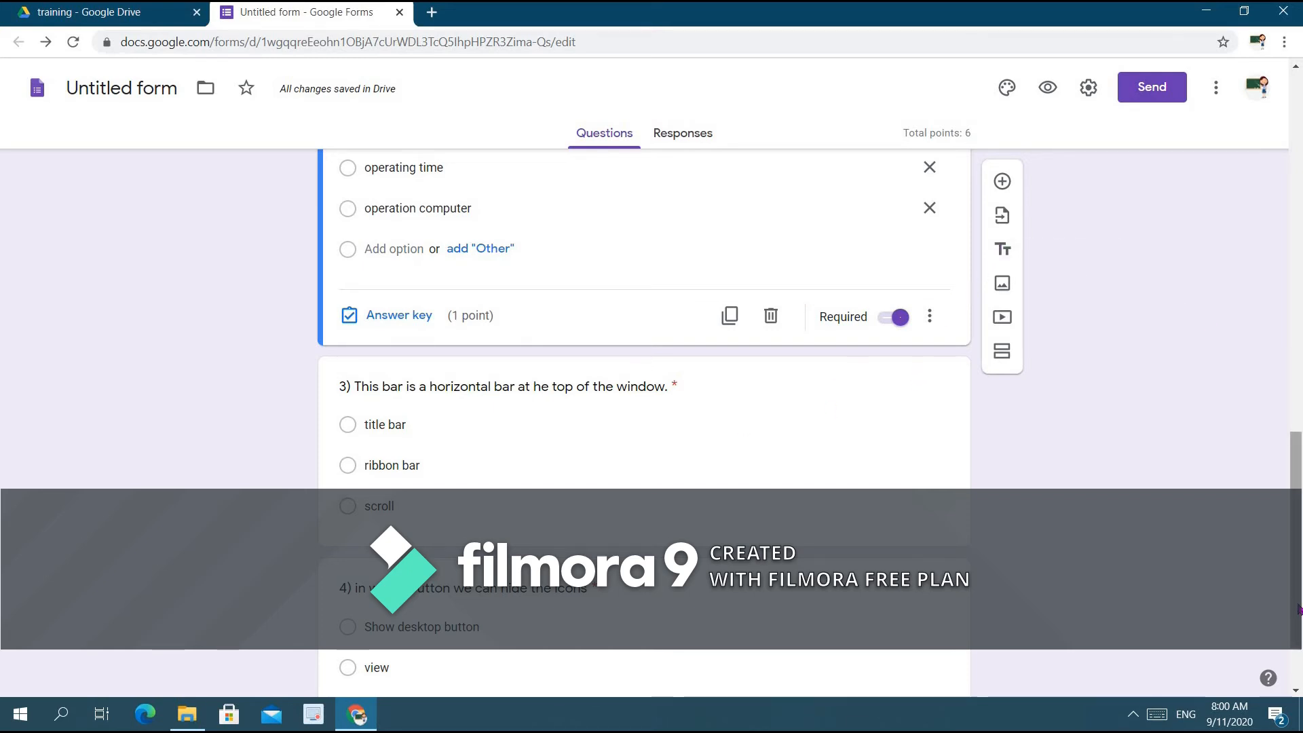
scroll(1298, 609, "down", 2)
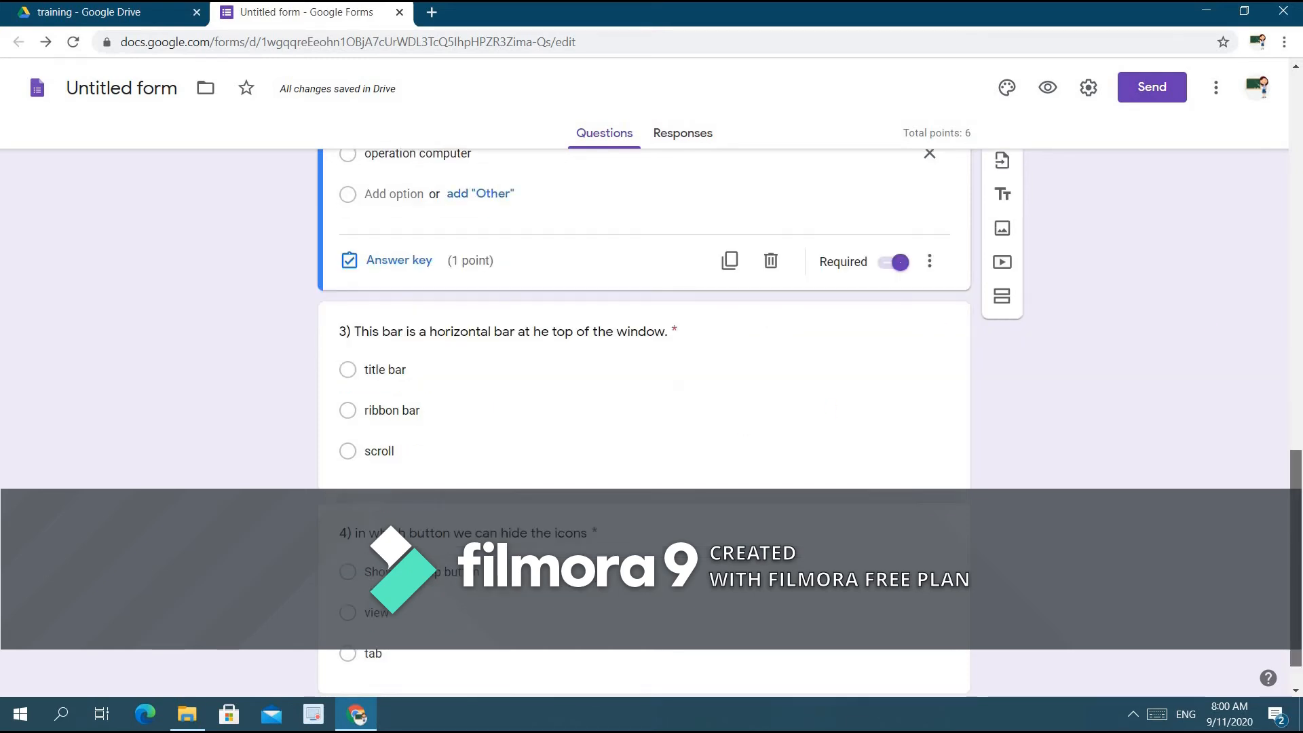
left_click(811, 550)
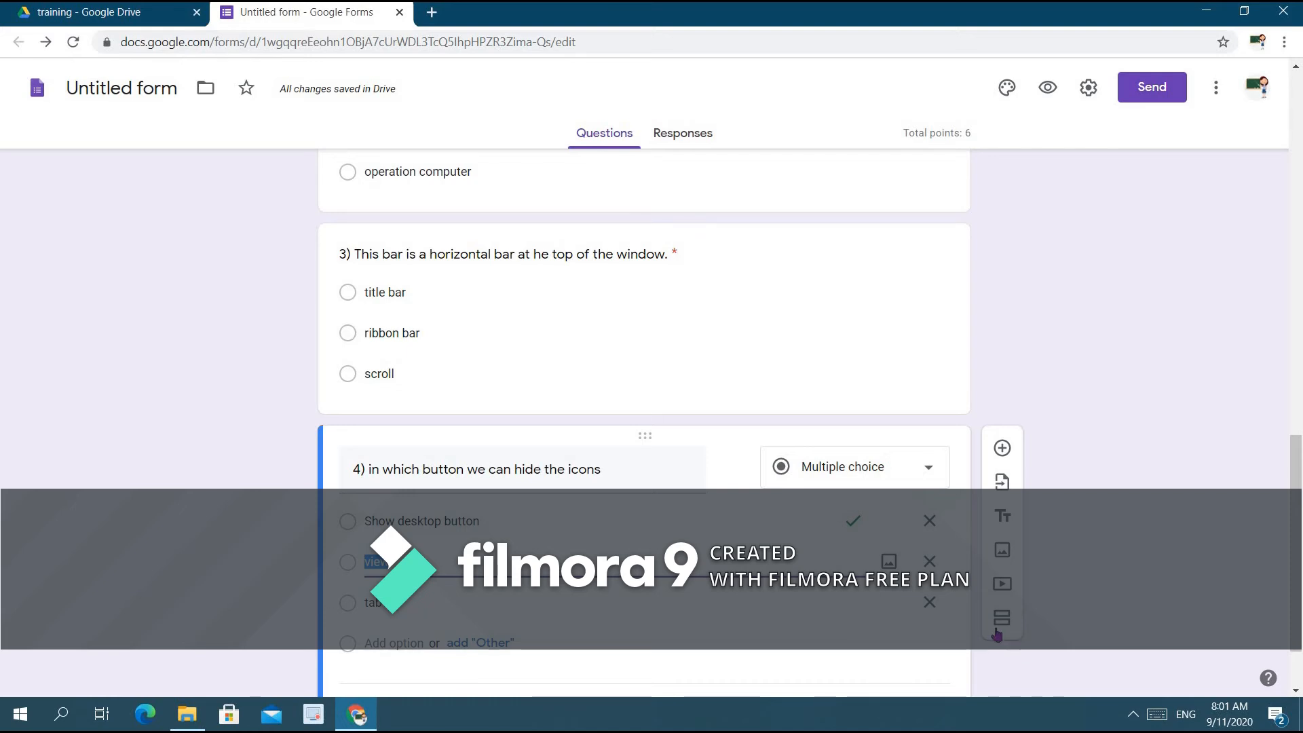
left_click(770, 347)
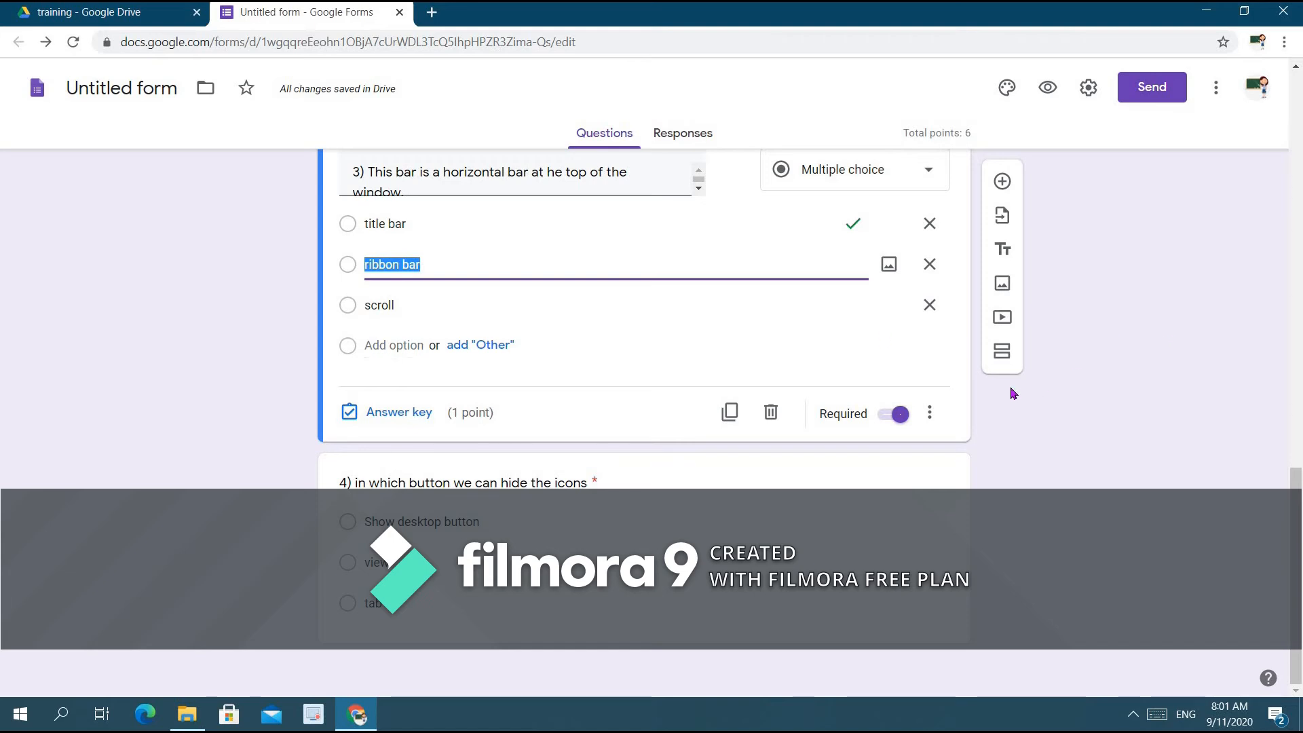
left_click(1002, 352)
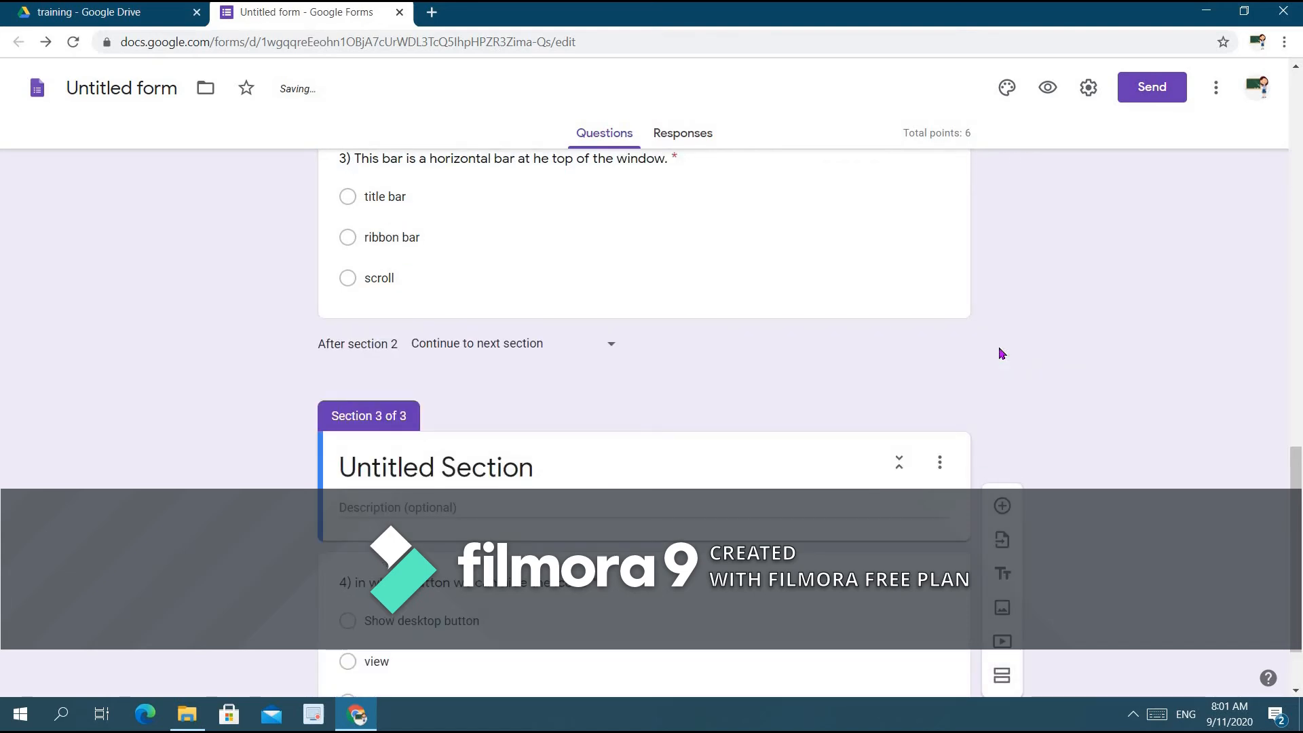
key("ctrl+z")
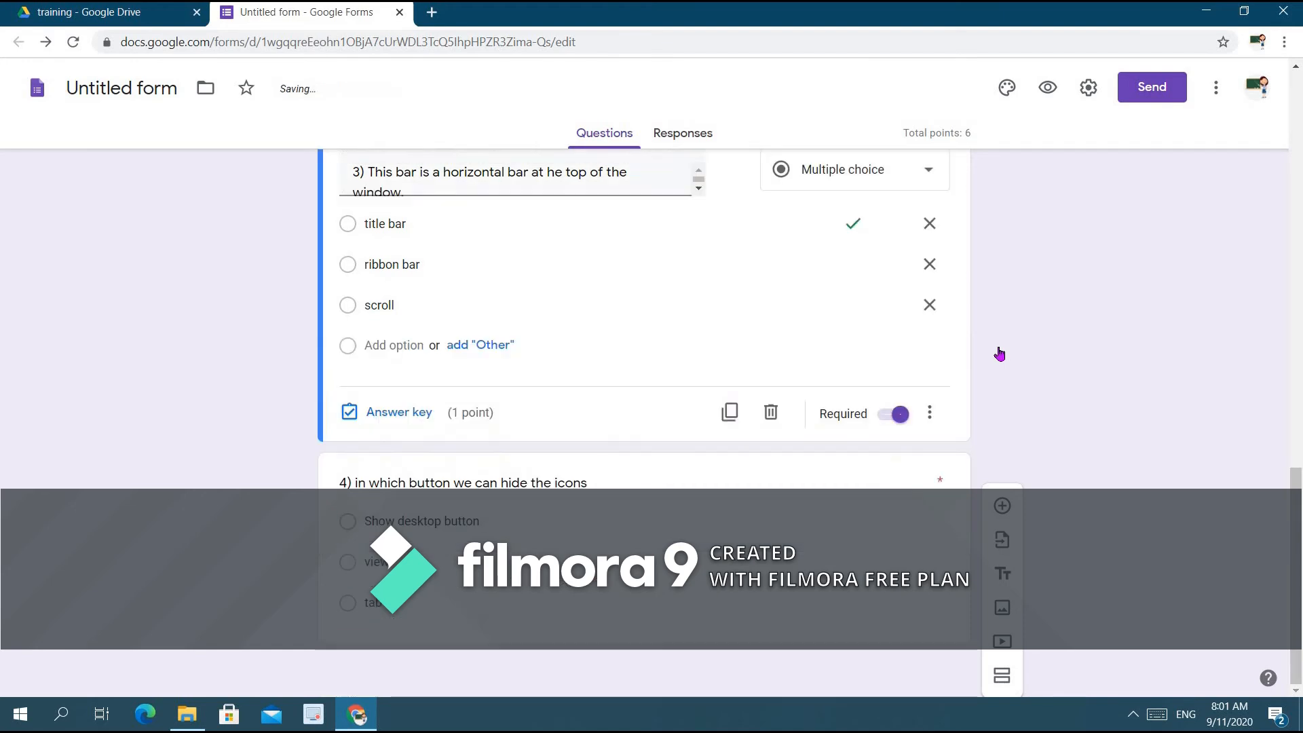
Add a new section after imported question 4 and insert a title and description block in it.
left_click(847, 506)
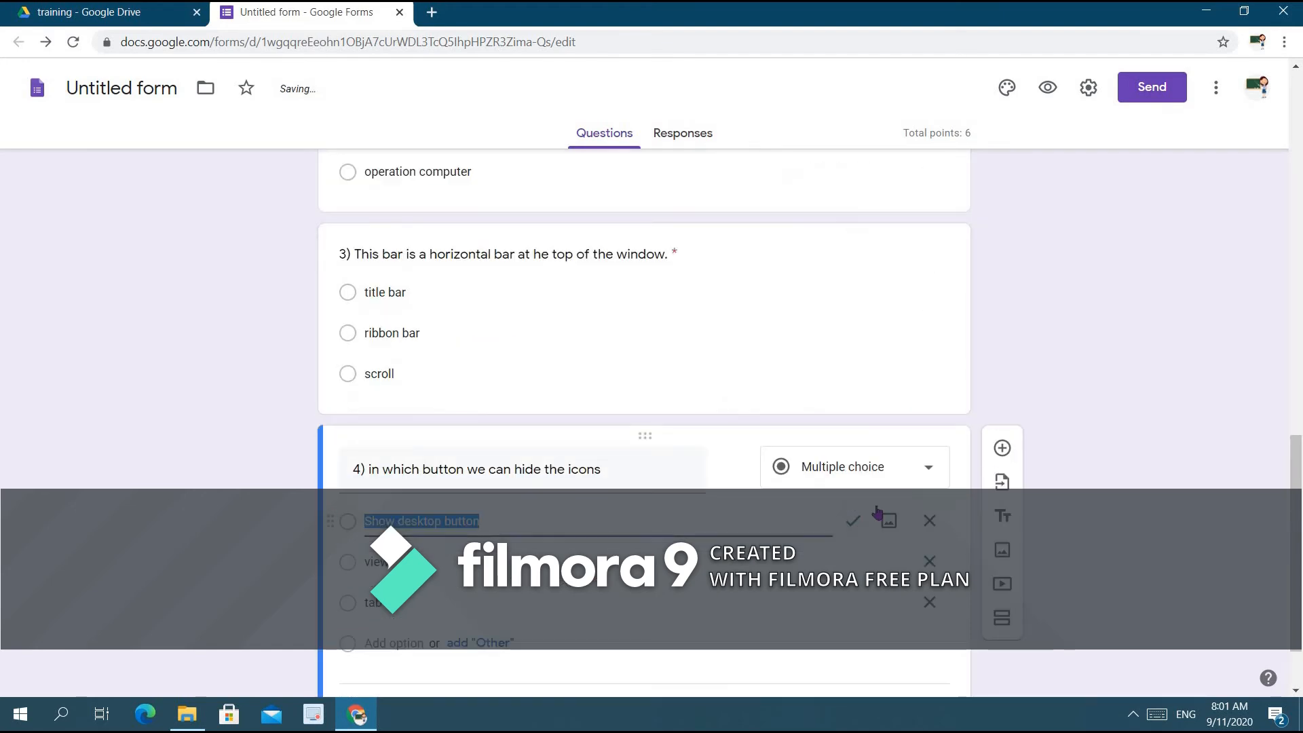
left_click(1004, 620)
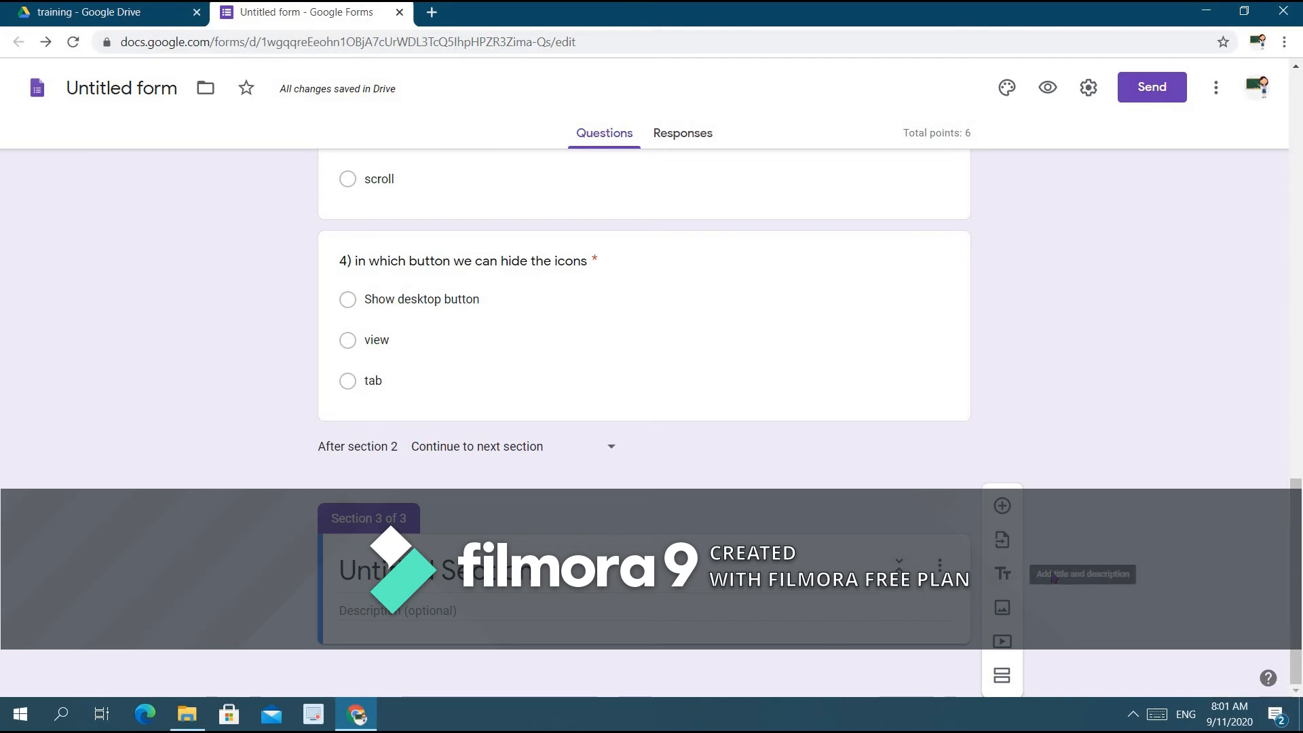
left_click(1005, 573)
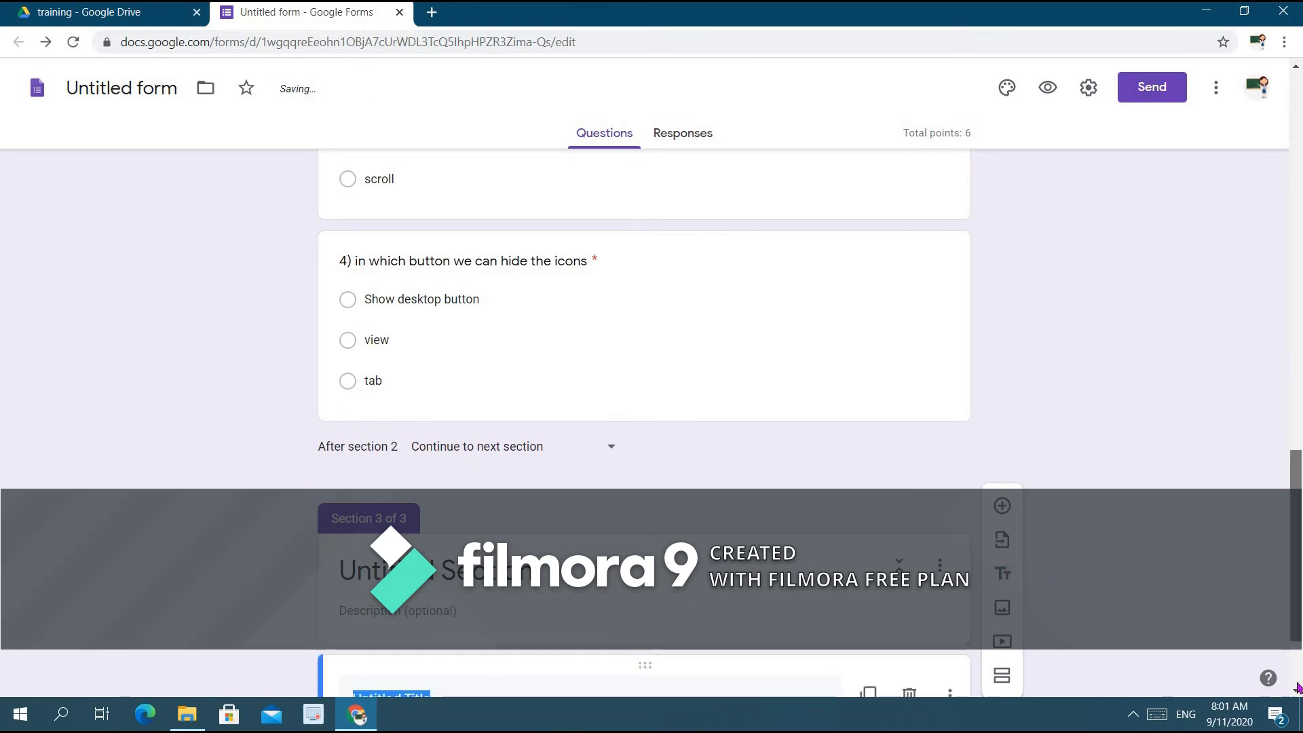
left_click(497, 572)
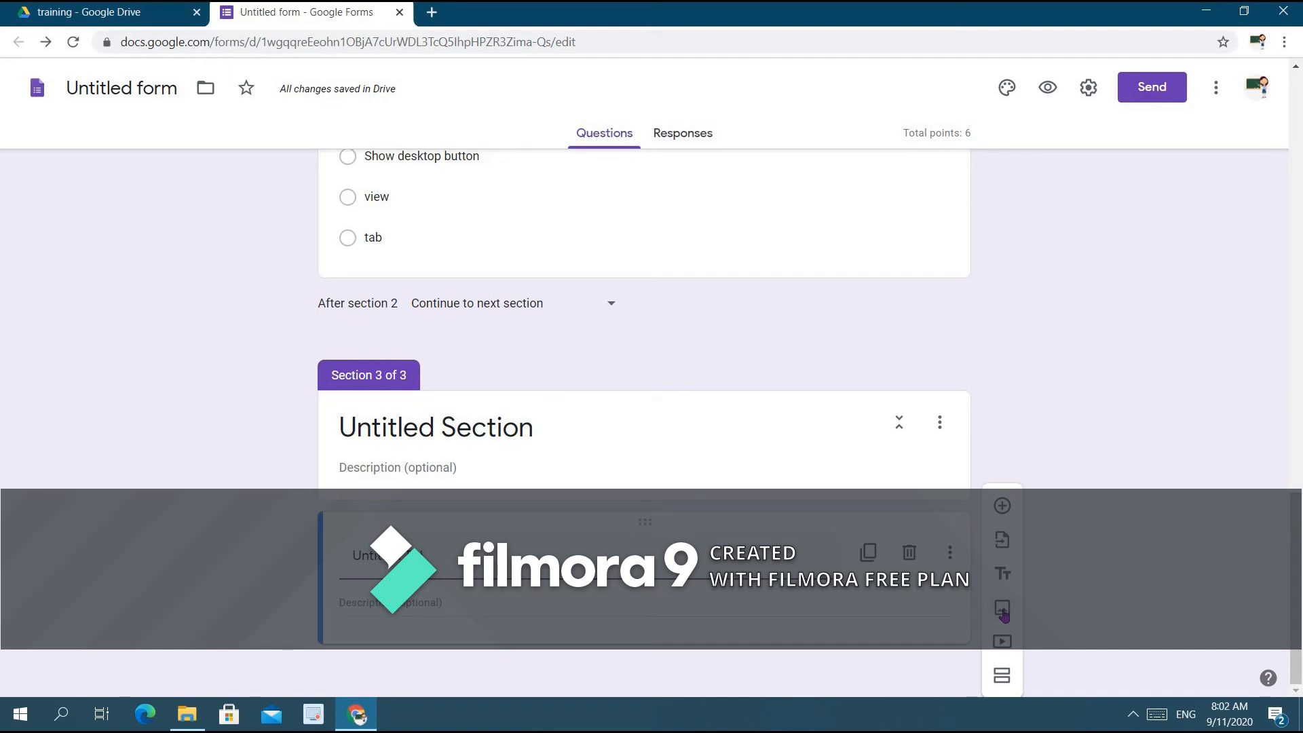
Insert the image "download" showing the red arrow from the Desktop below the title and description block in section 3.
left_click(1004, 612)
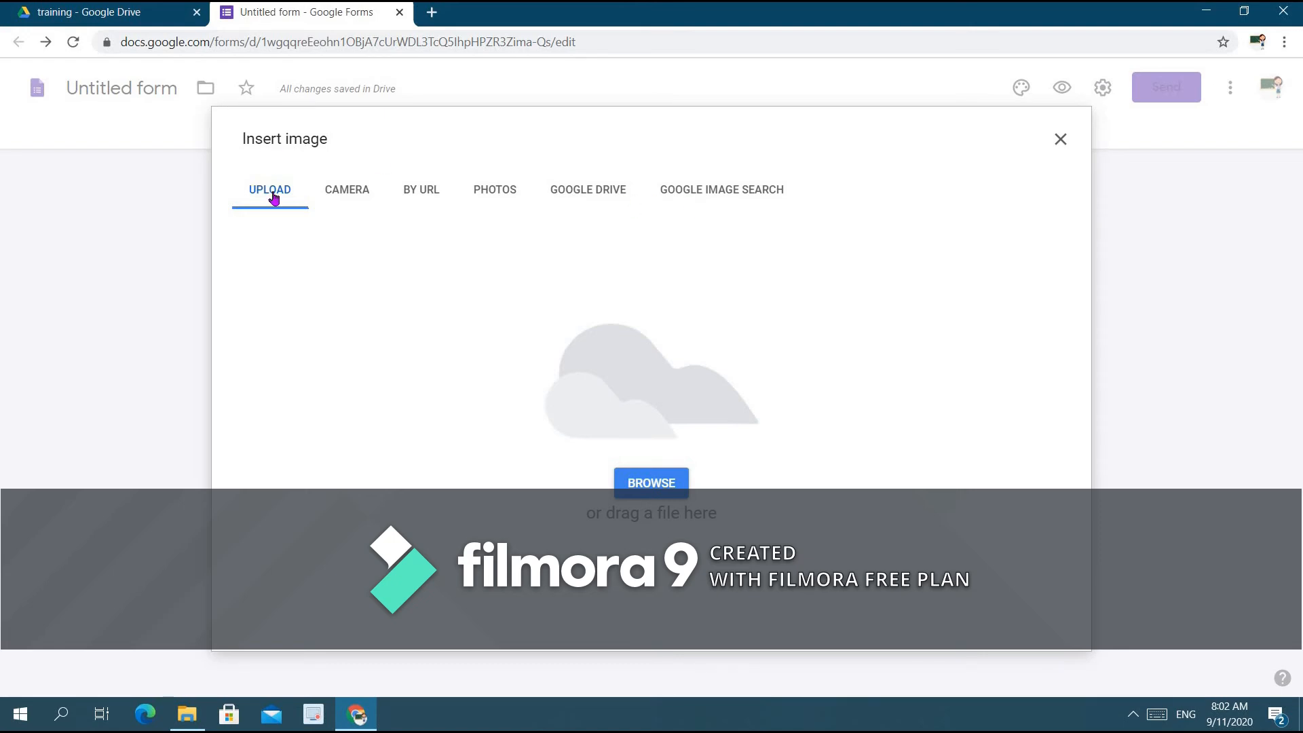
left_click(650, 486)
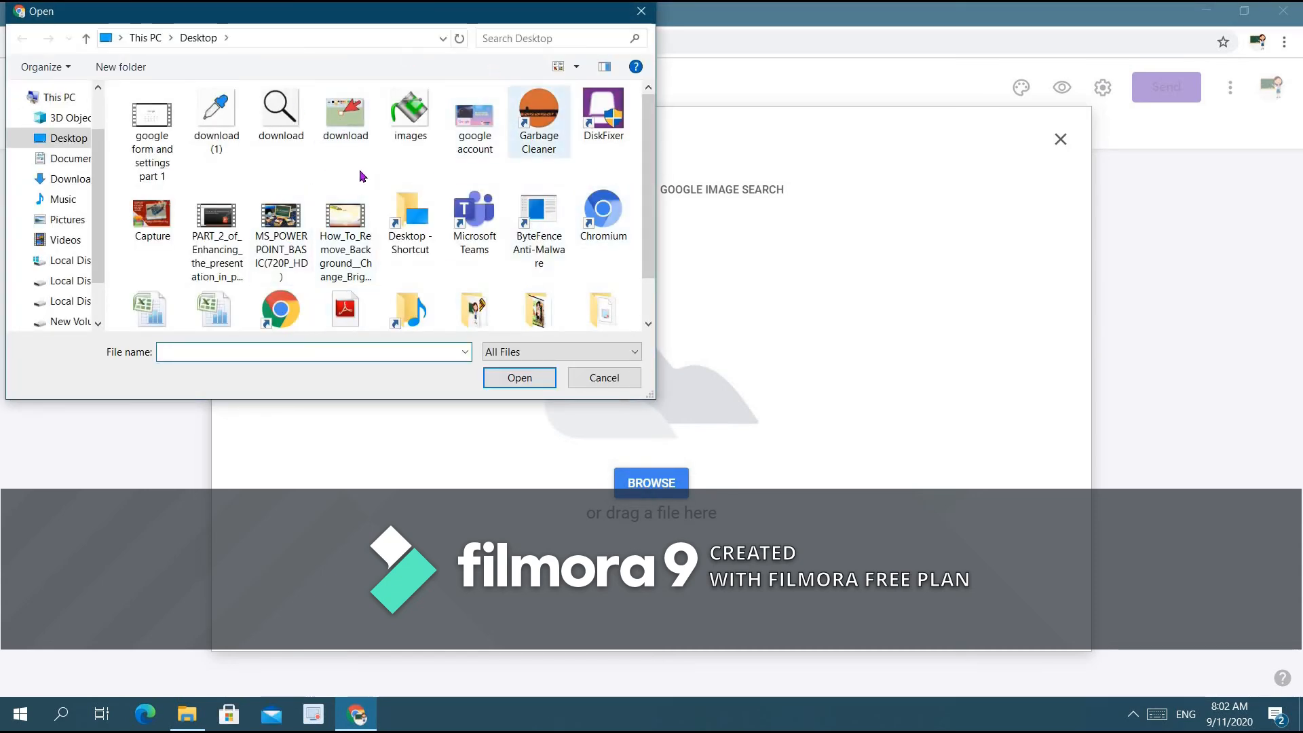
left_click(346, 115)
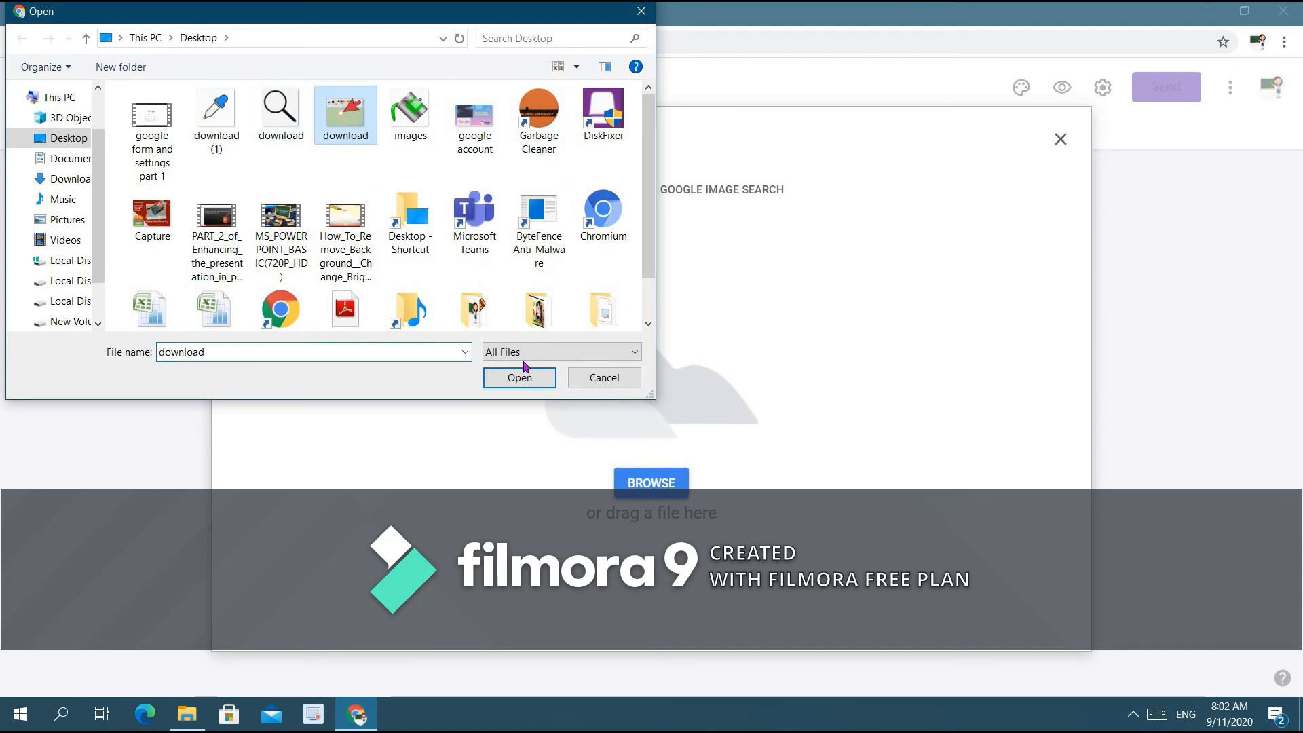
left_click(507, 381)
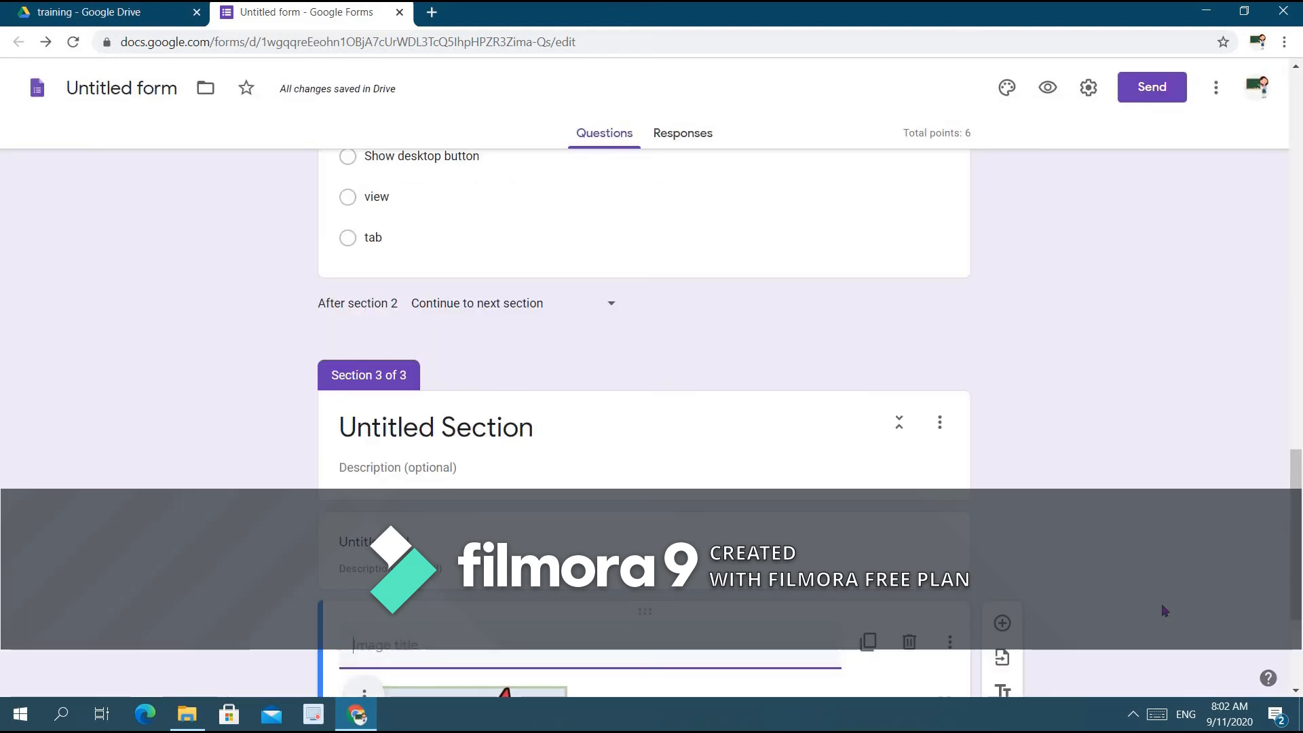
Title the inserted image "Identify this picture".
left_click_drag(1296, 567, 1301, 631)
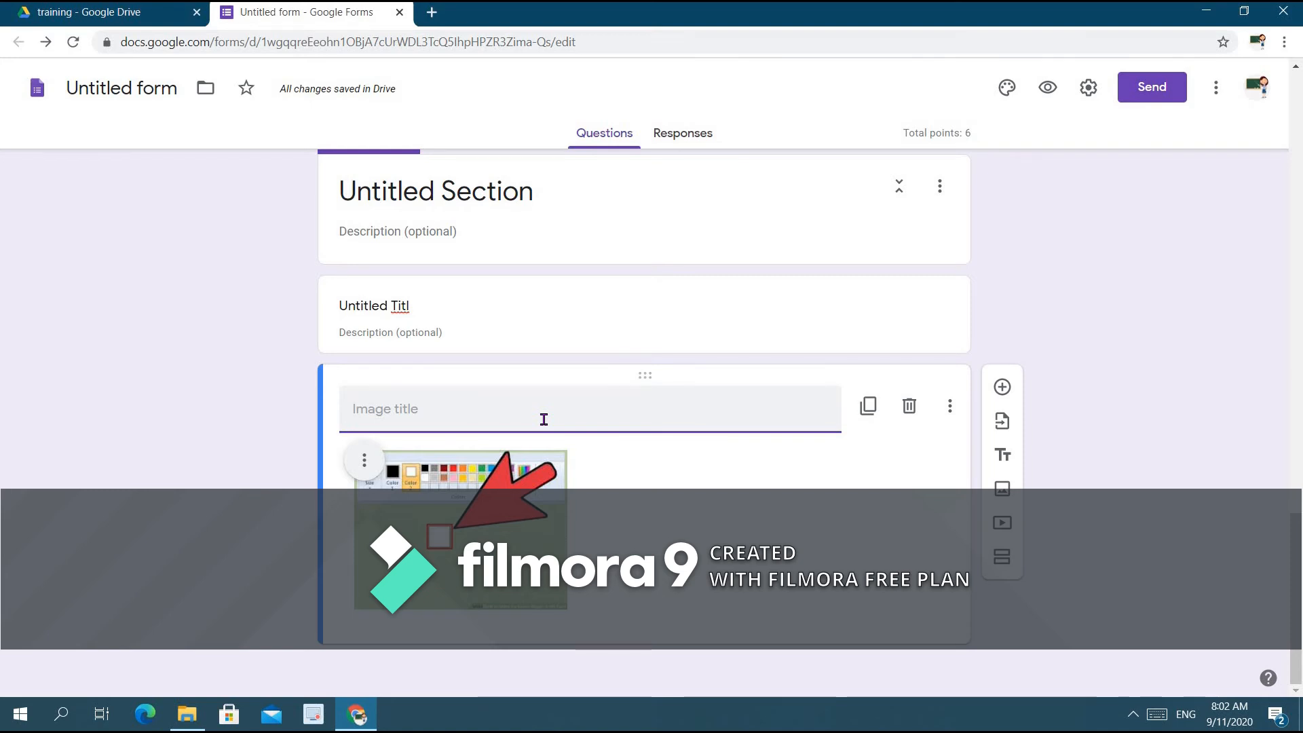
type("Ide")
type("n")
key("BackSpace")
type("de")
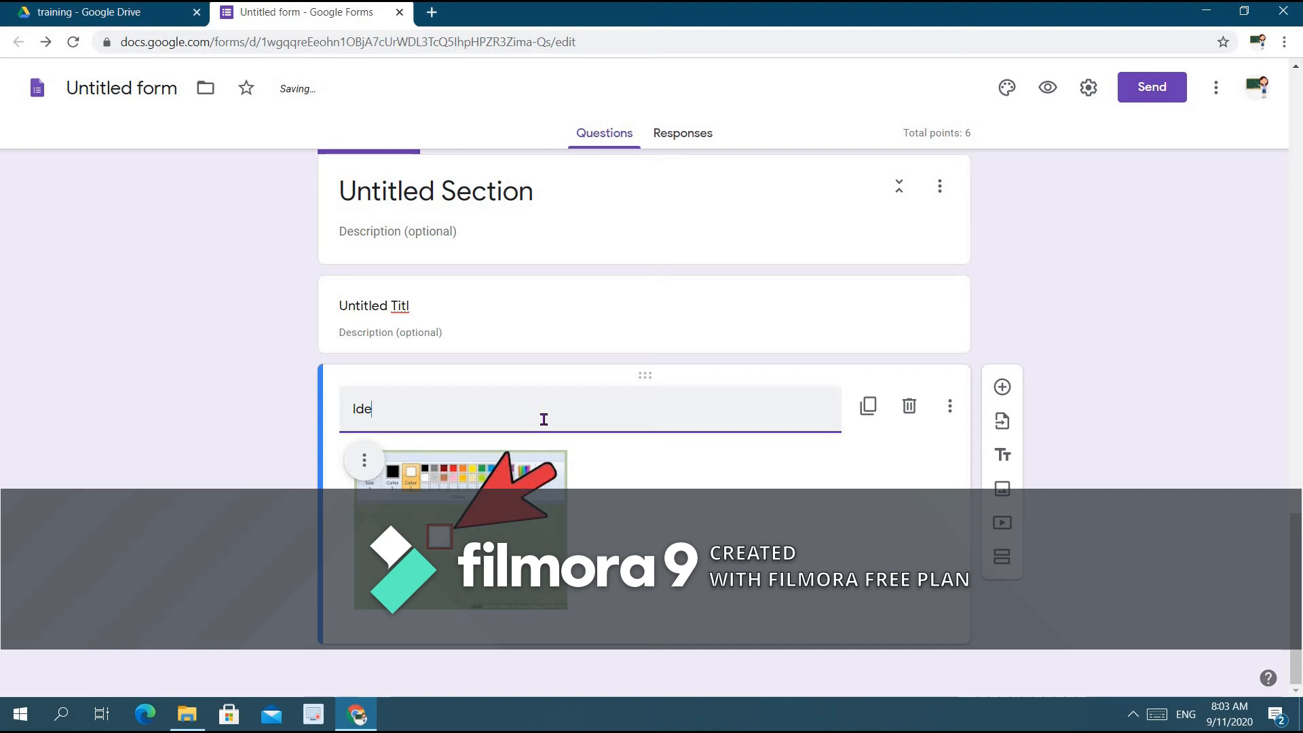
type("ntify this ")
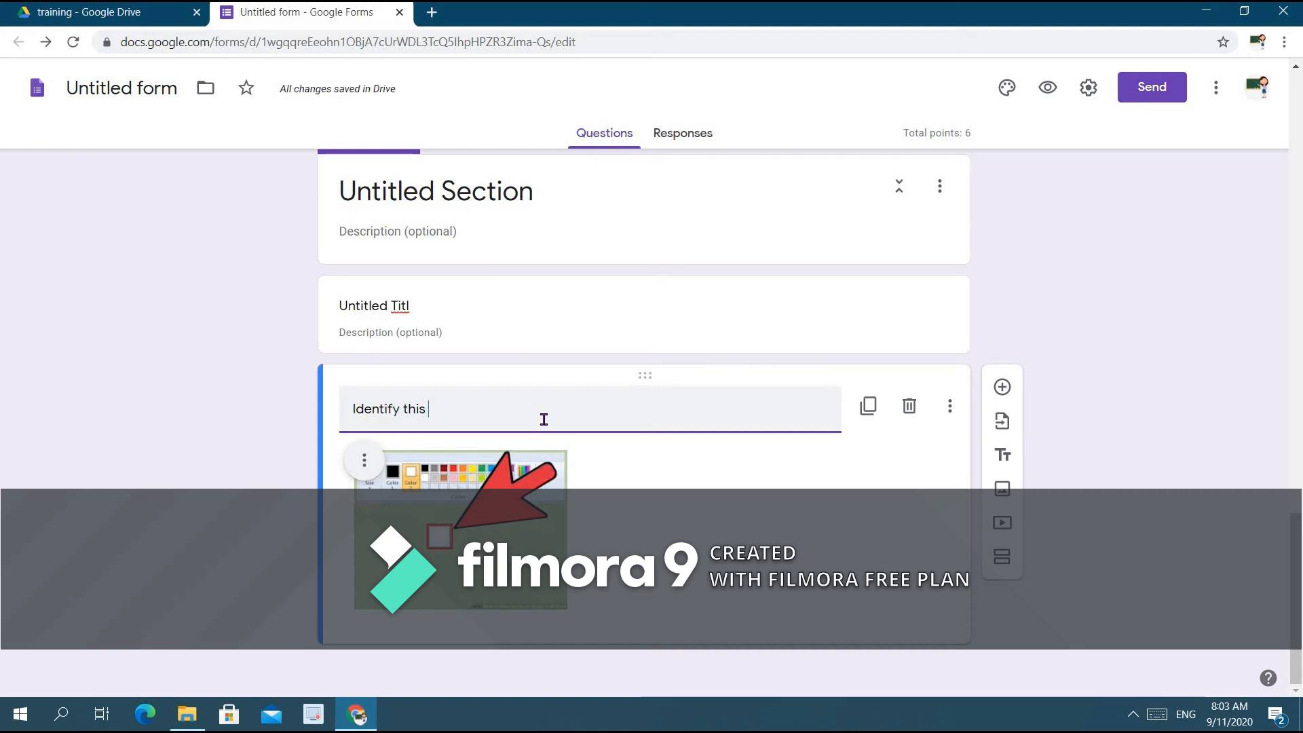
type("picture")
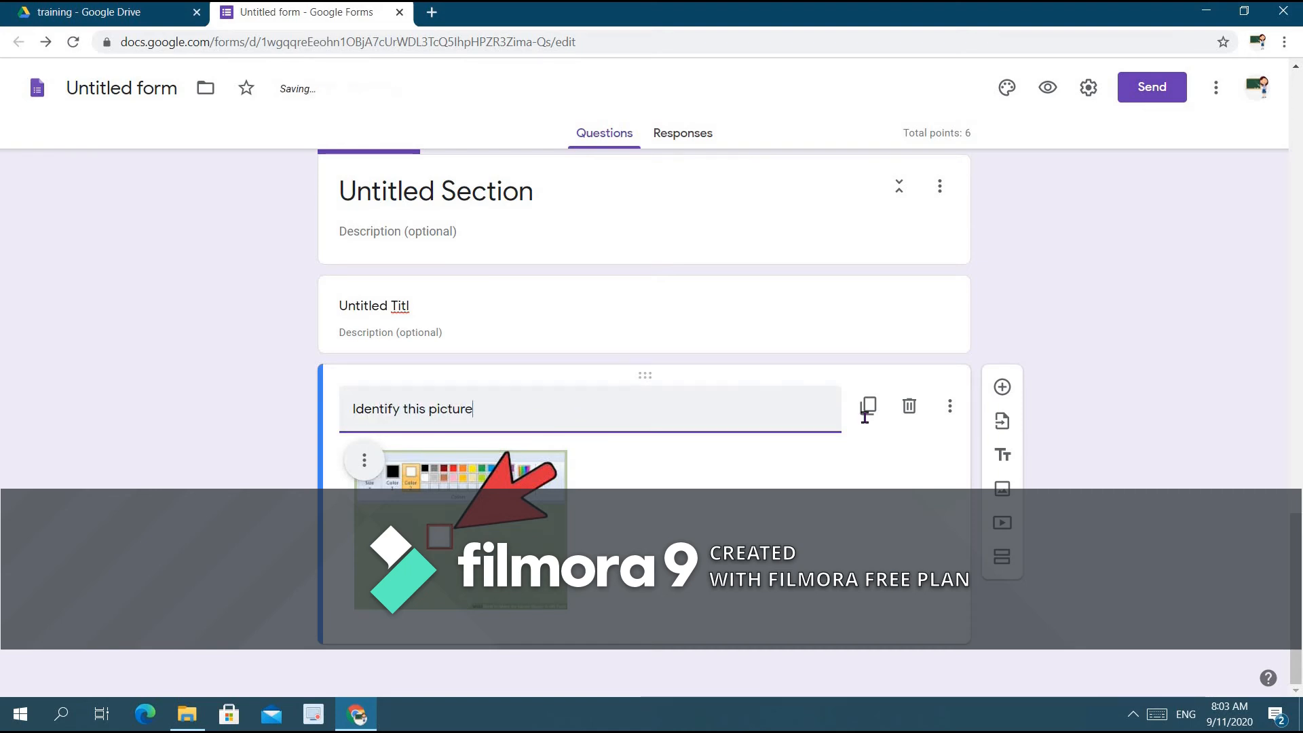
Add a question below the image with the text "What is the name of this image ?".
left_click(1003, 390)
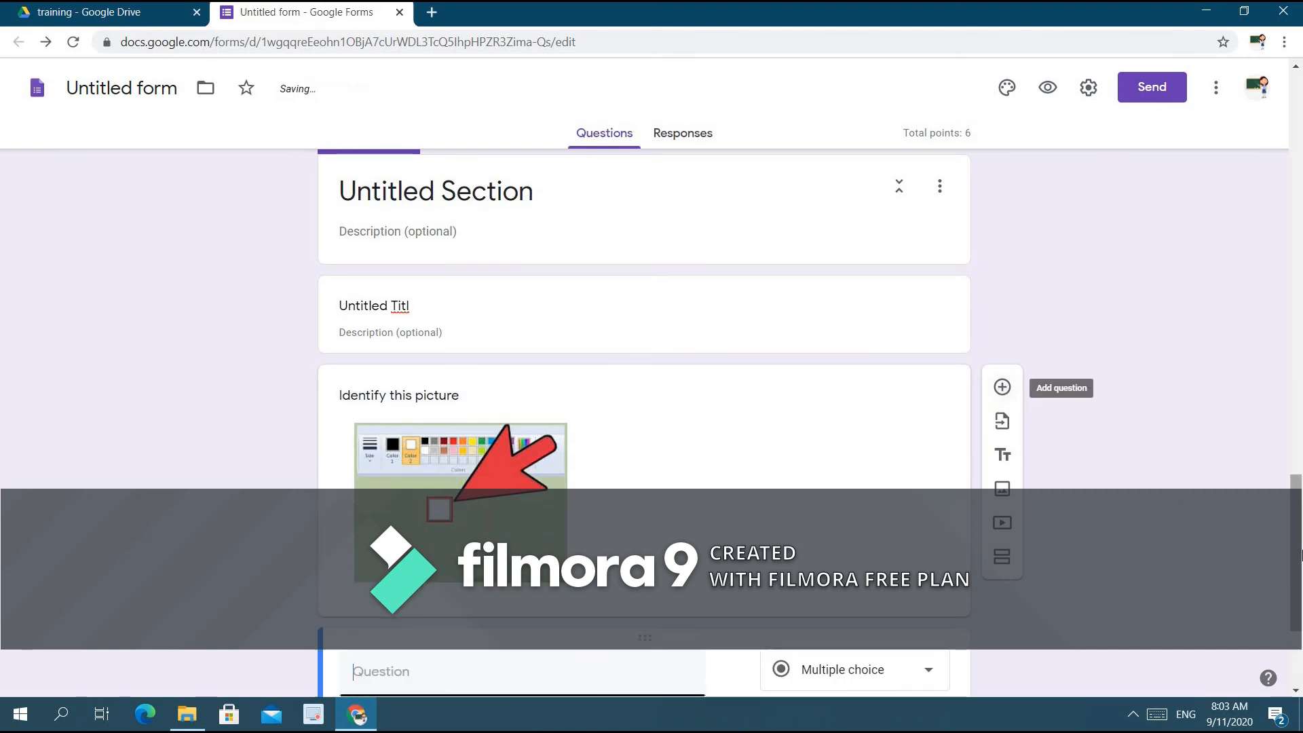
mouse_move(500, 457)
type("W")
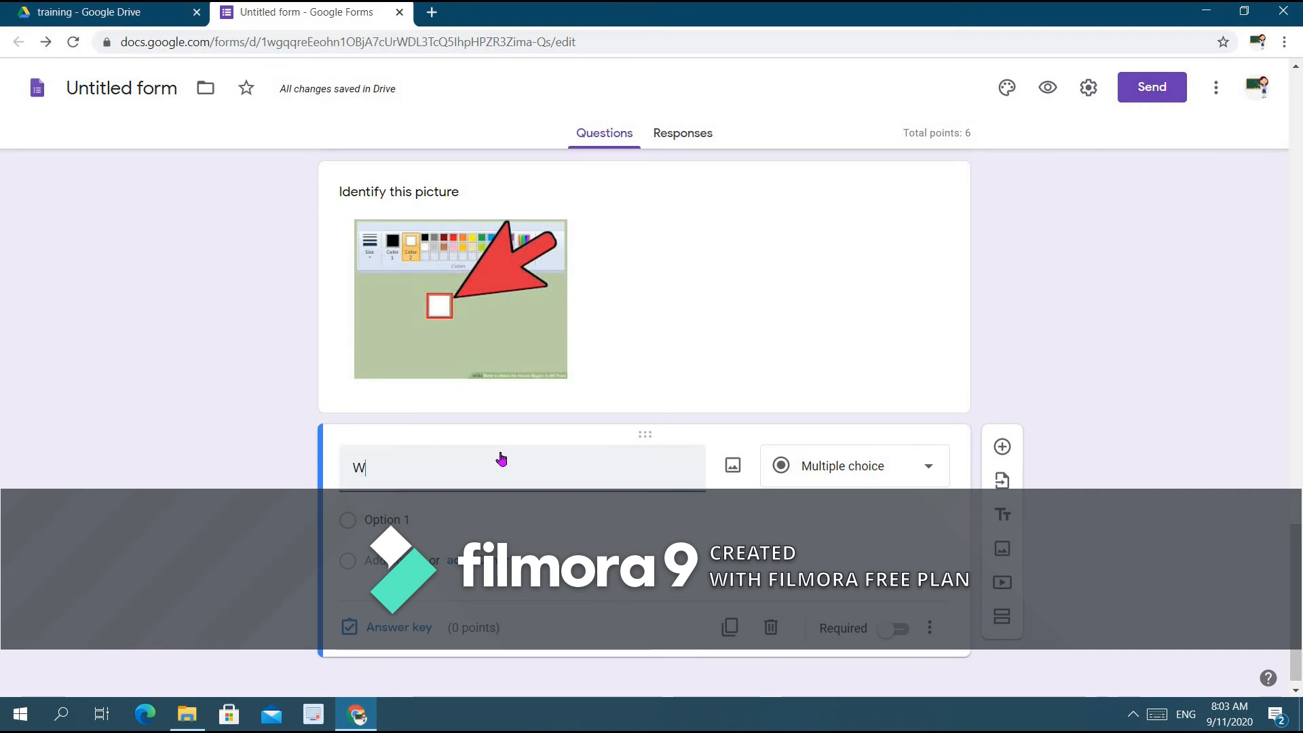
type("hat is the name of this iage")
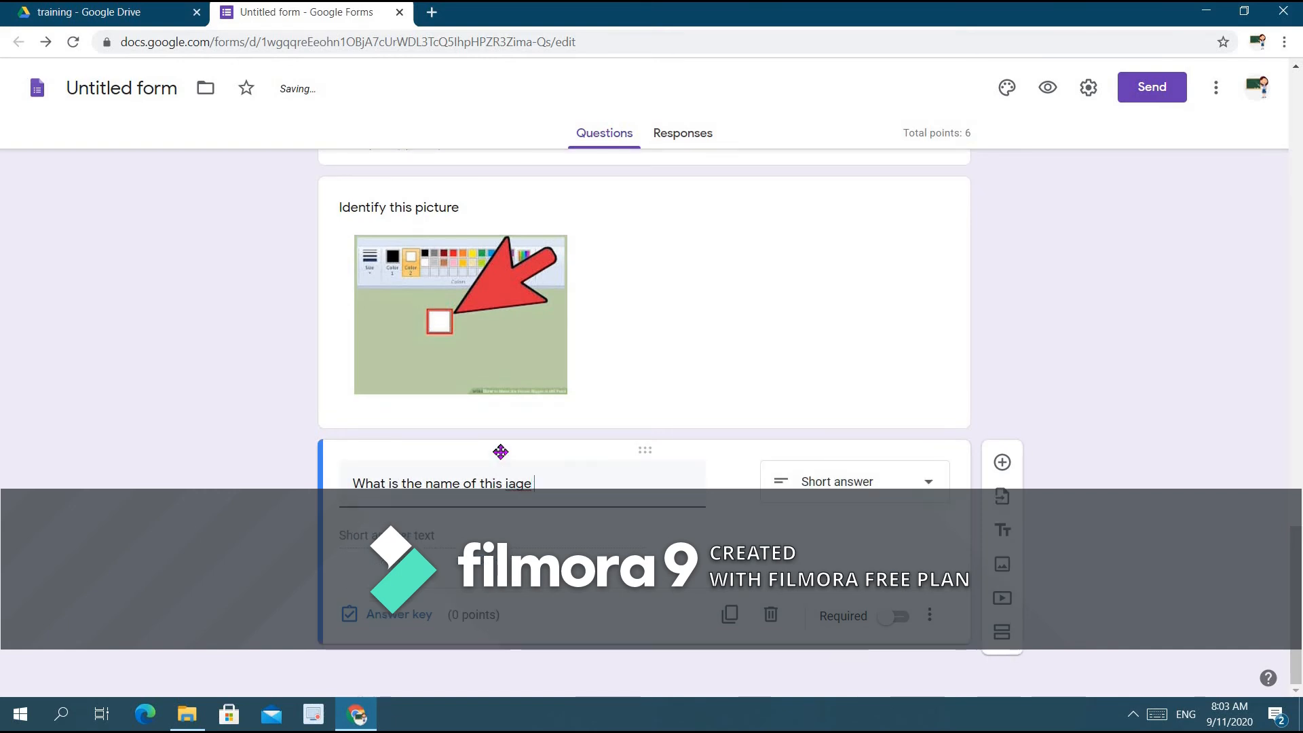
key("BackSpace")
key("BackSpace")
key("BackSpace")
type("mage")
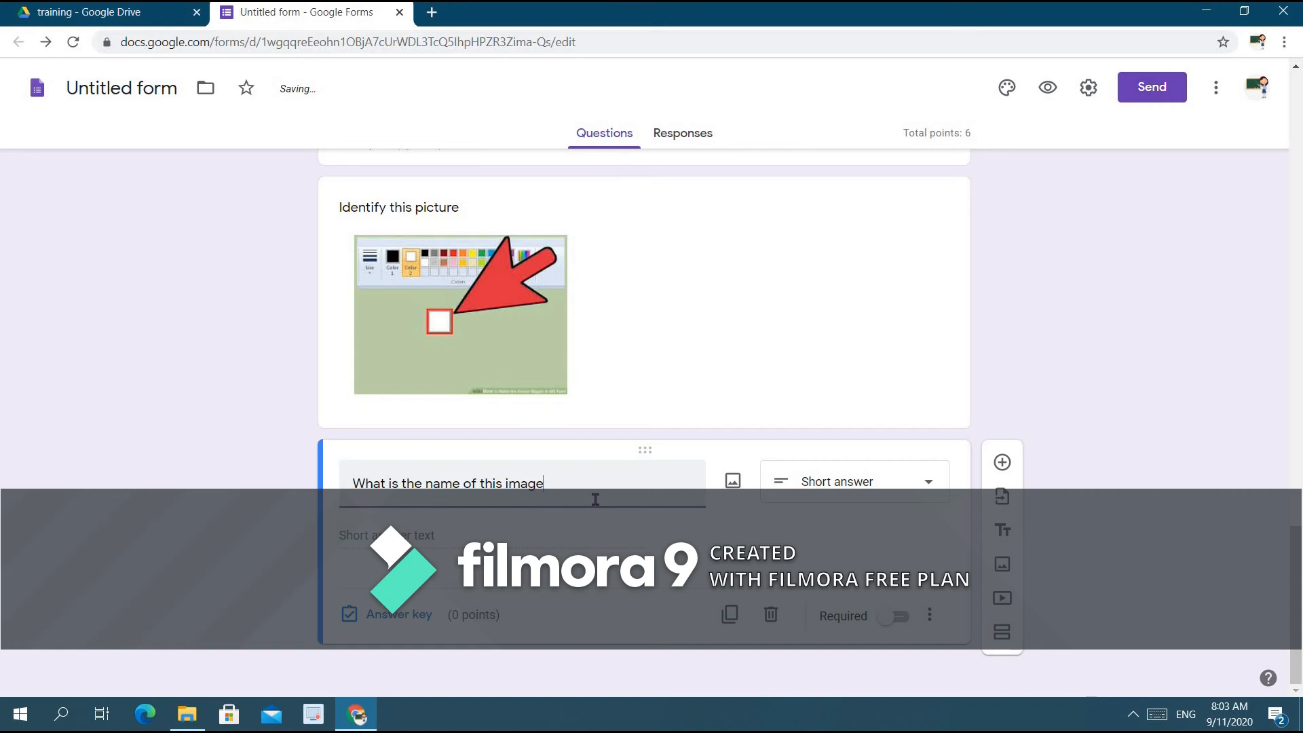
type(" ?")
Set the answer type of the image question to Multiple choice.
left_click(826, 480)
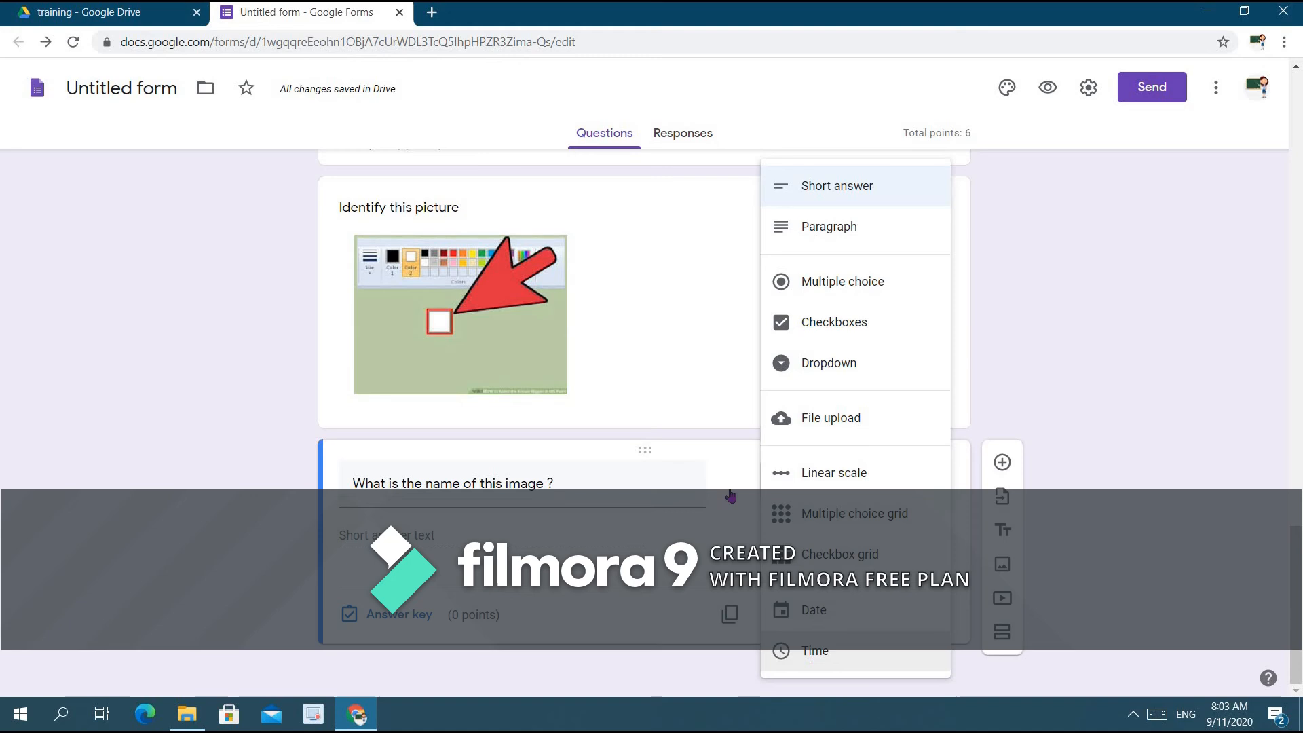
left_click(655, 593)
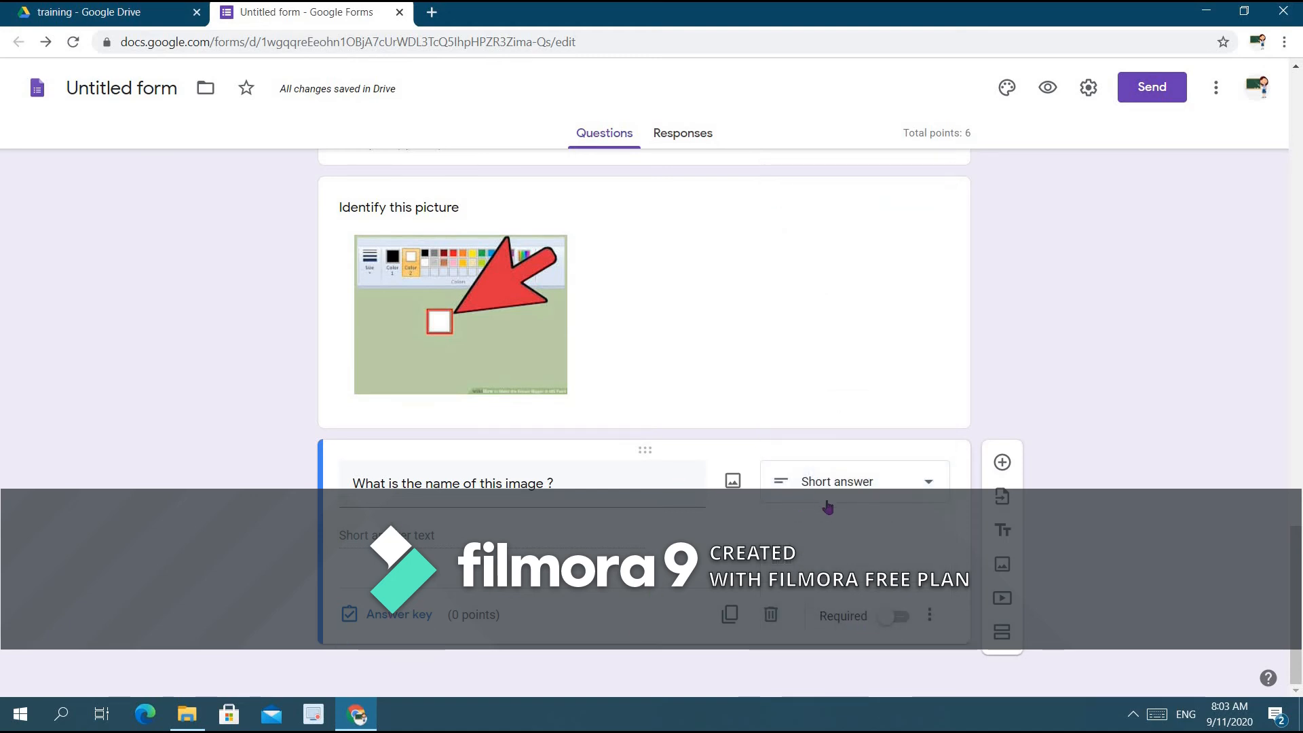
left_click(827, 507)
left_click(841, 281)
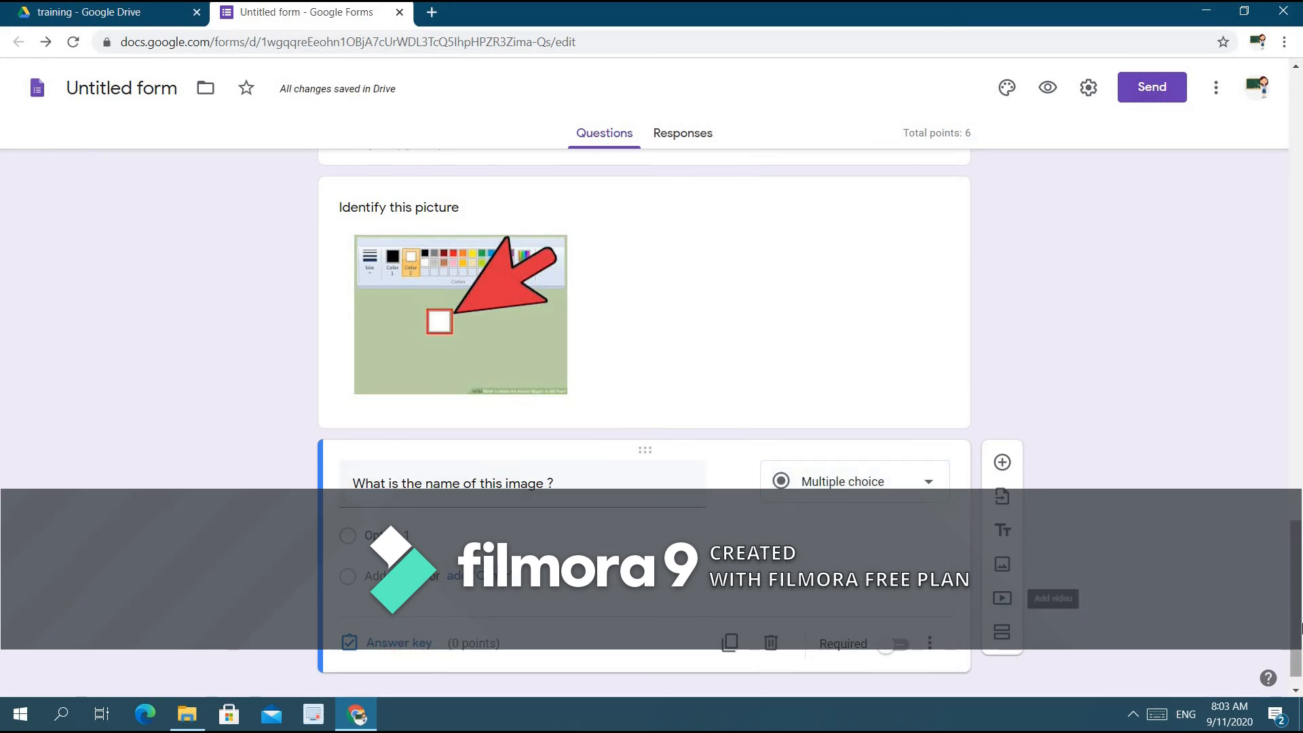
Search YouTube for "english learn" and insert the video "Learn English in 30 Minutes - ALL the English Basics You Need" below the image question.
left_click(1004, 599)
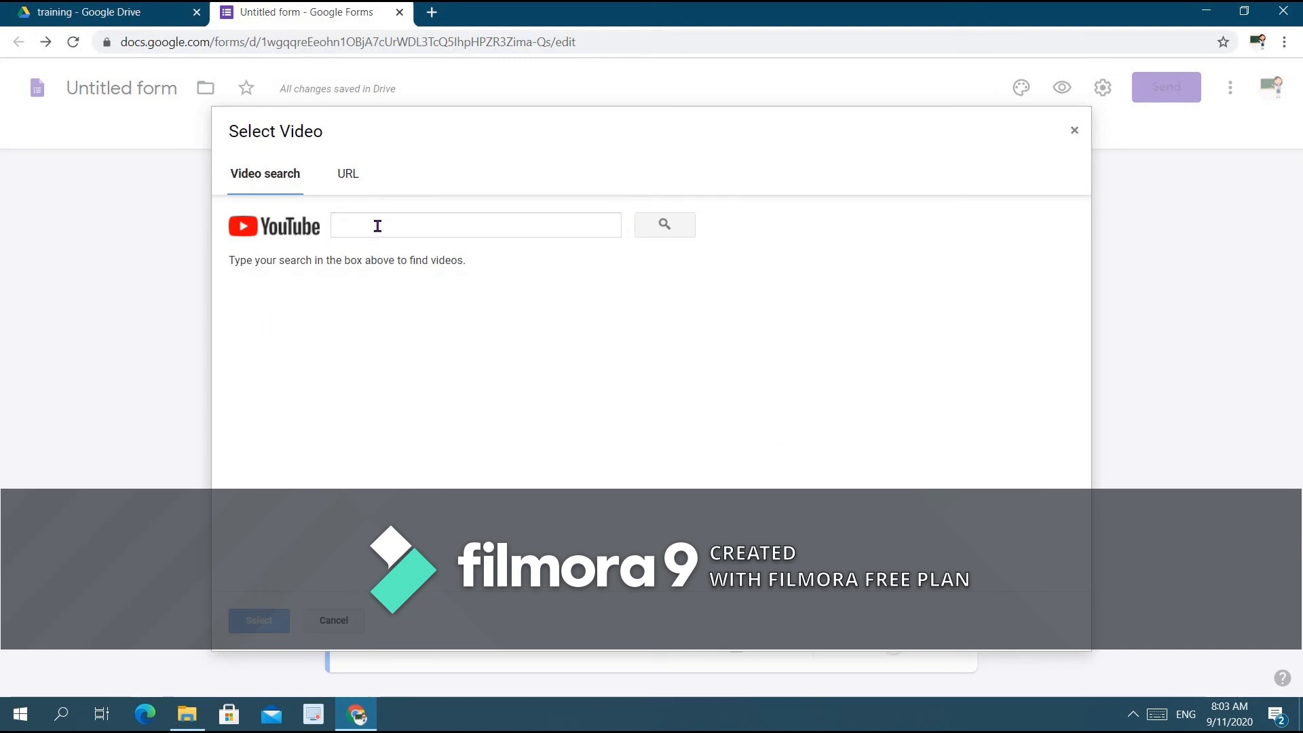
left_click(421, 217)
type("english")
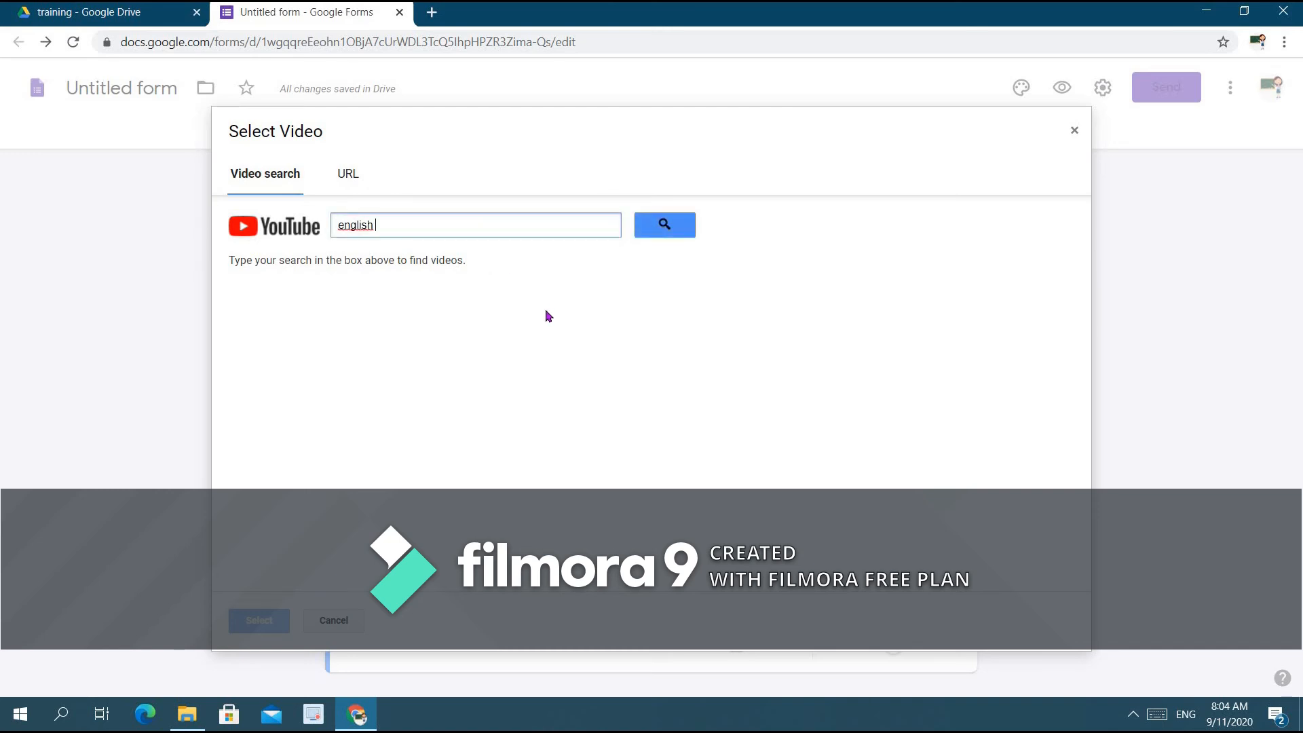
type(" learn")
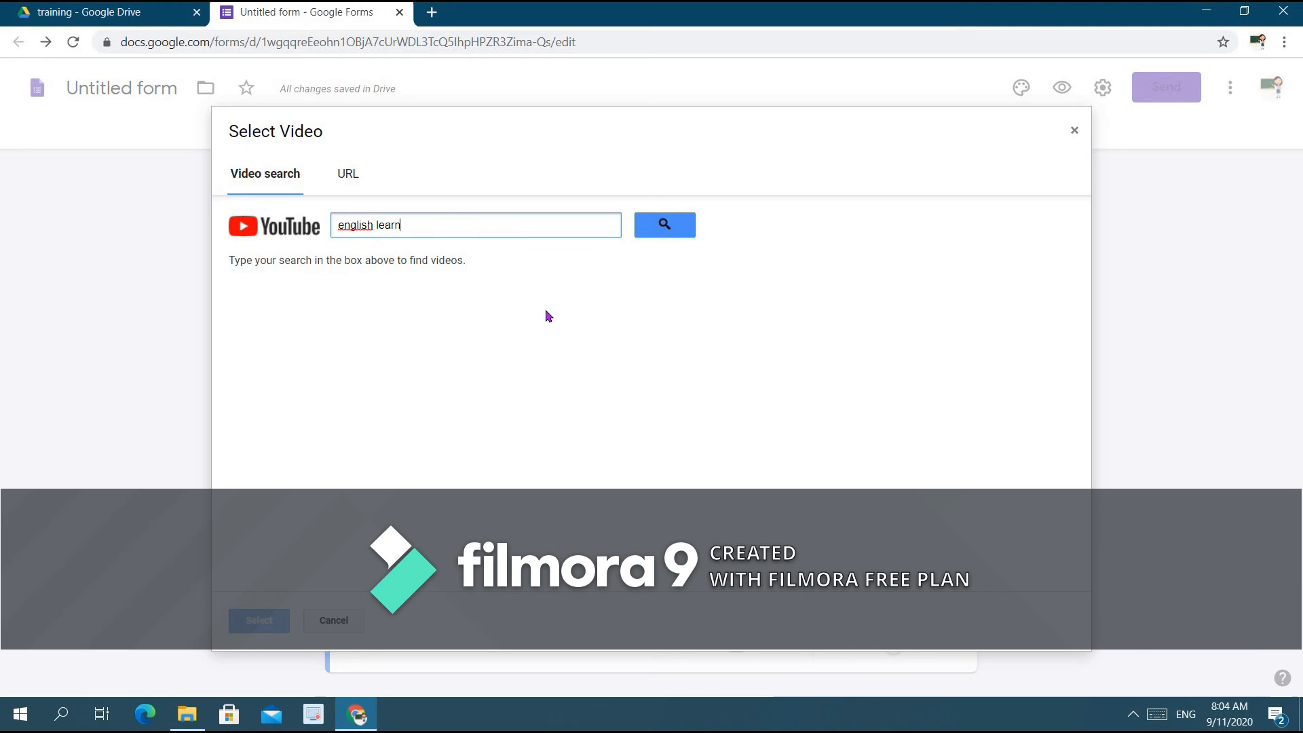
key("Return")
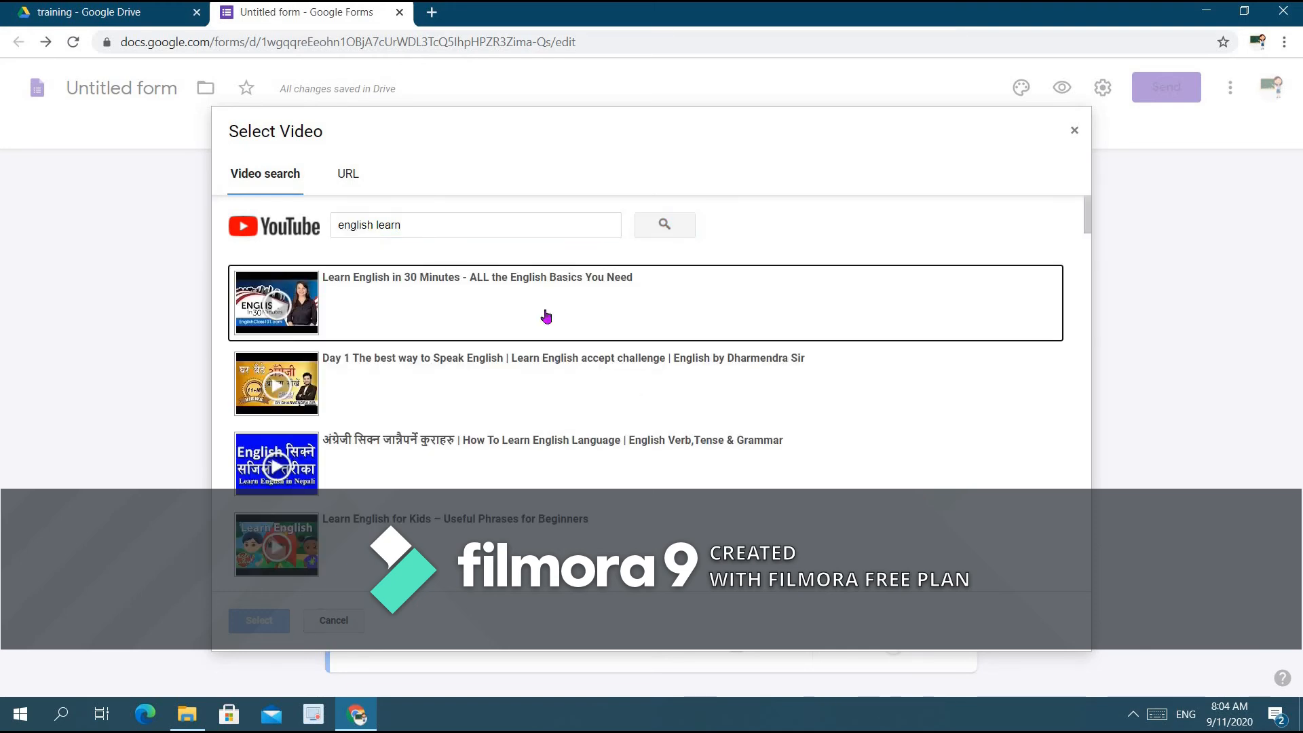
left_click(546, 316)
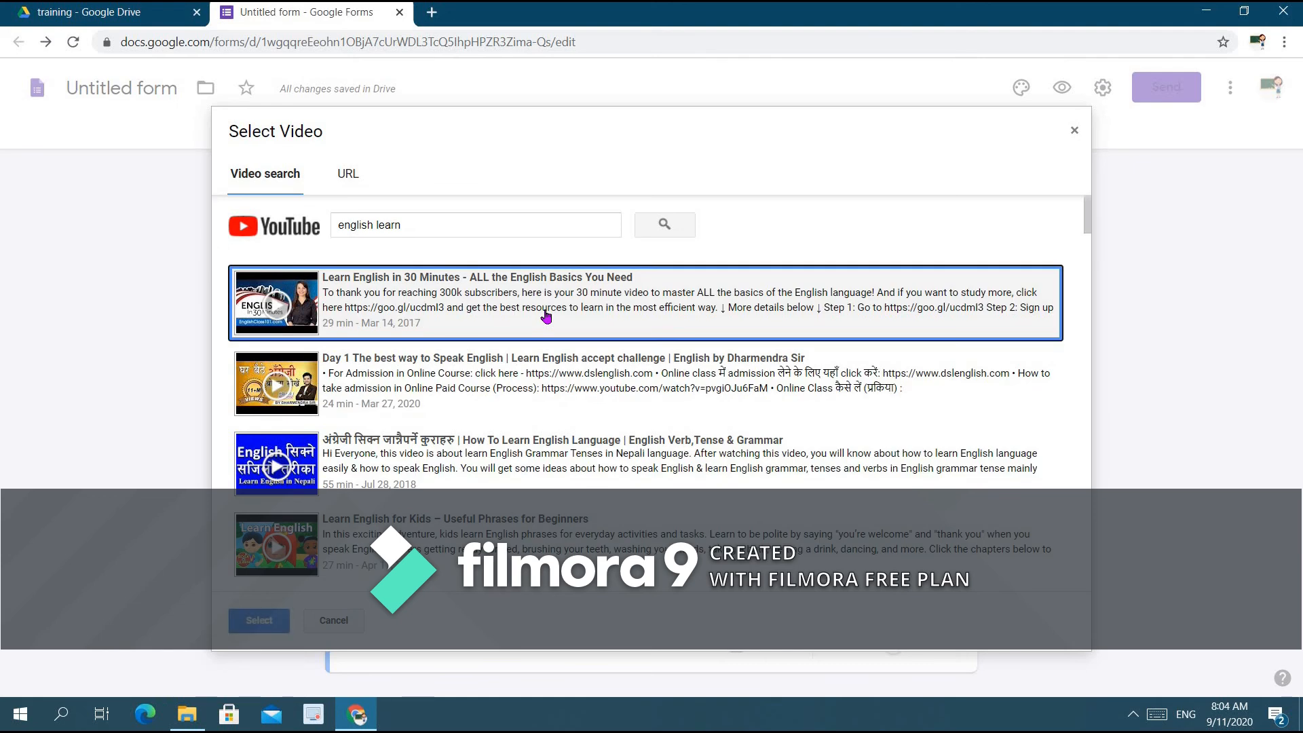
left_click(256, 616)
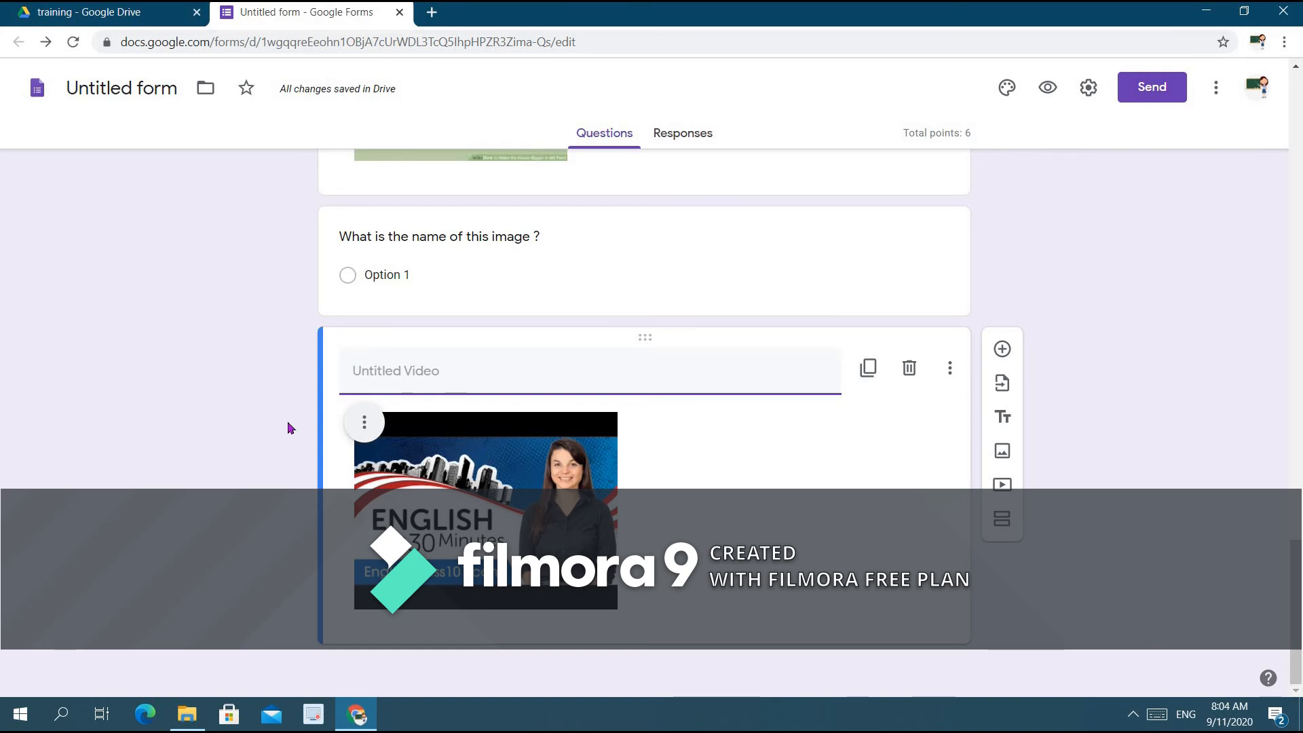
Center-align the inserted video and add a new section after it.
left_click(379, 426)
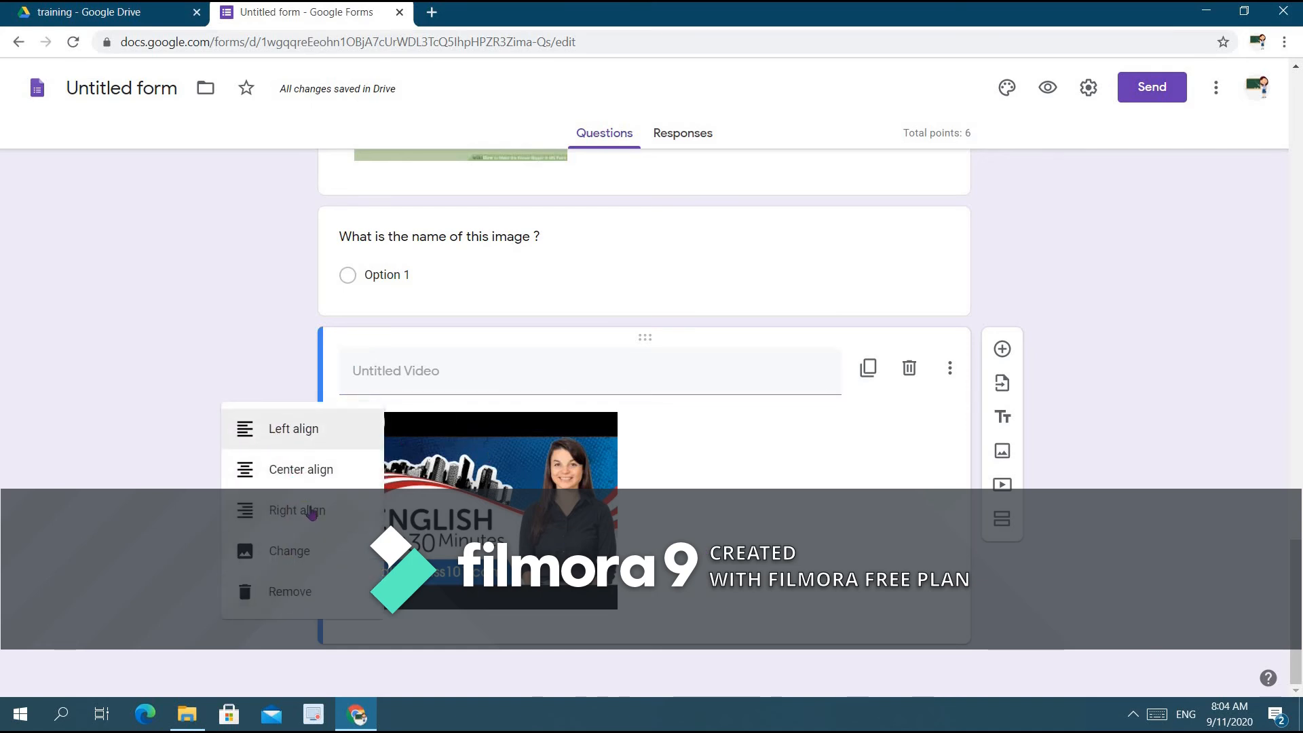
left_click(287, 464)
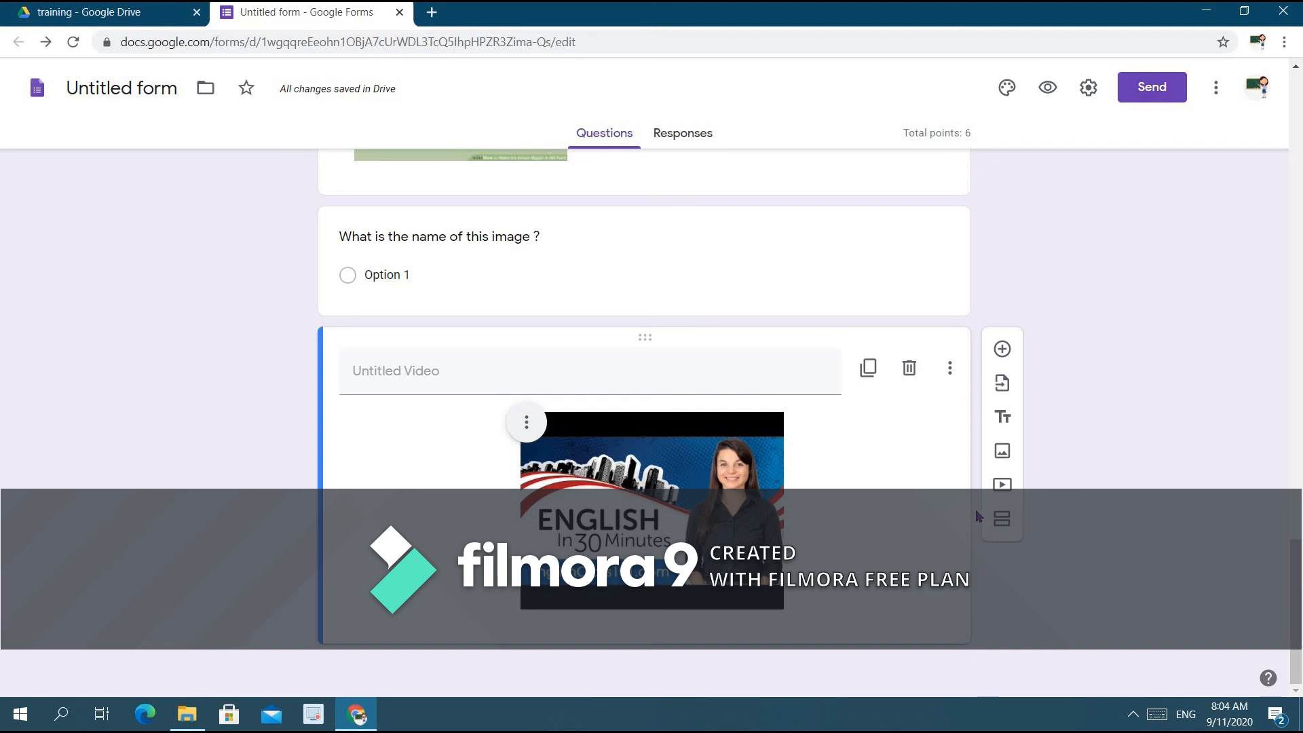
left_click(1002, 524)
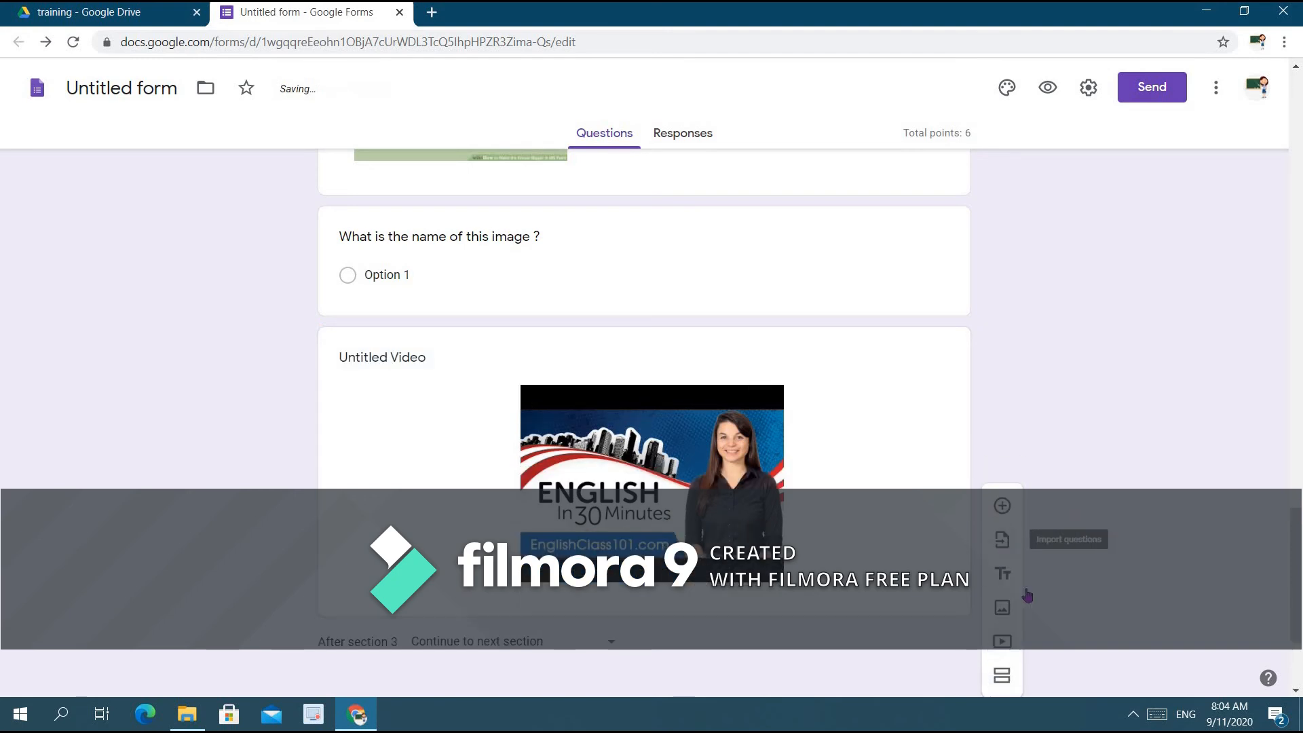
Try adding a new section directly after the "Test no 1" header, and undo the insertion.
left_click_drag(1293, 570, 1274, 169)
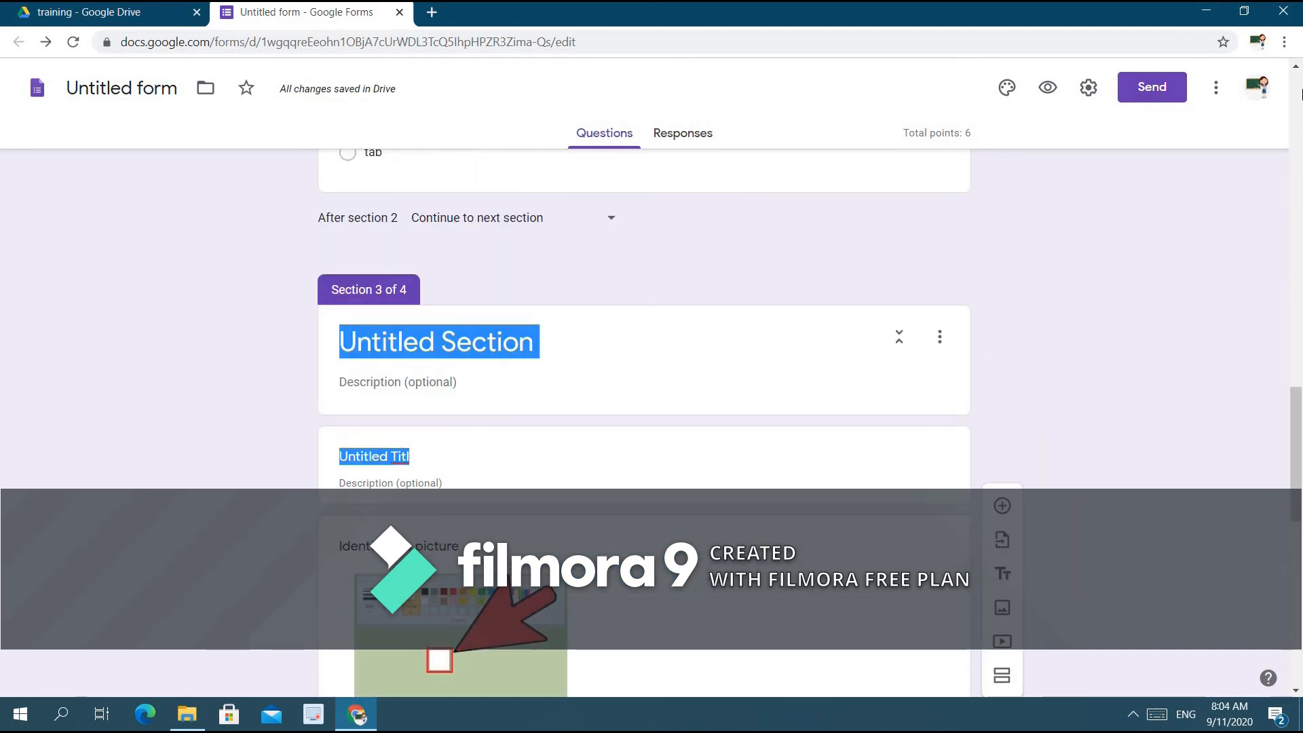
scroll(1300, 92, "up", 15)
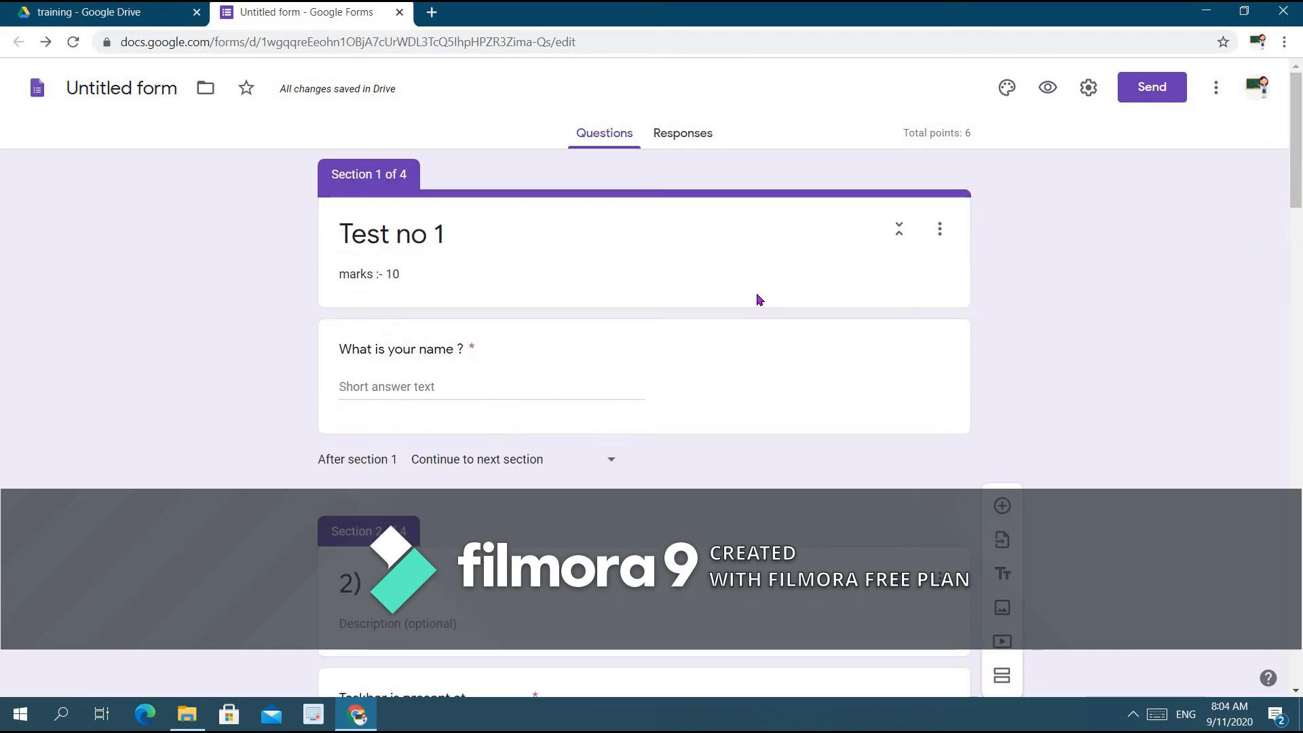
left_click(759, 300)
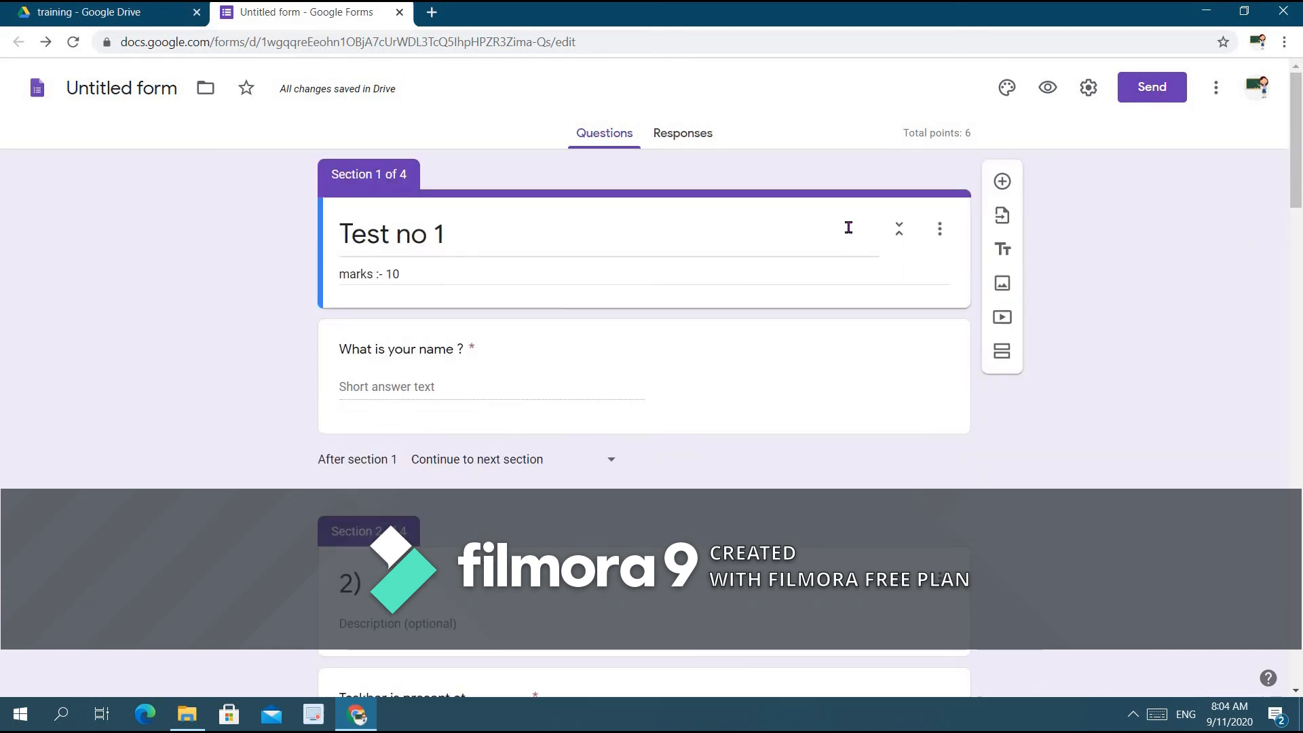
left_click(999, 354)
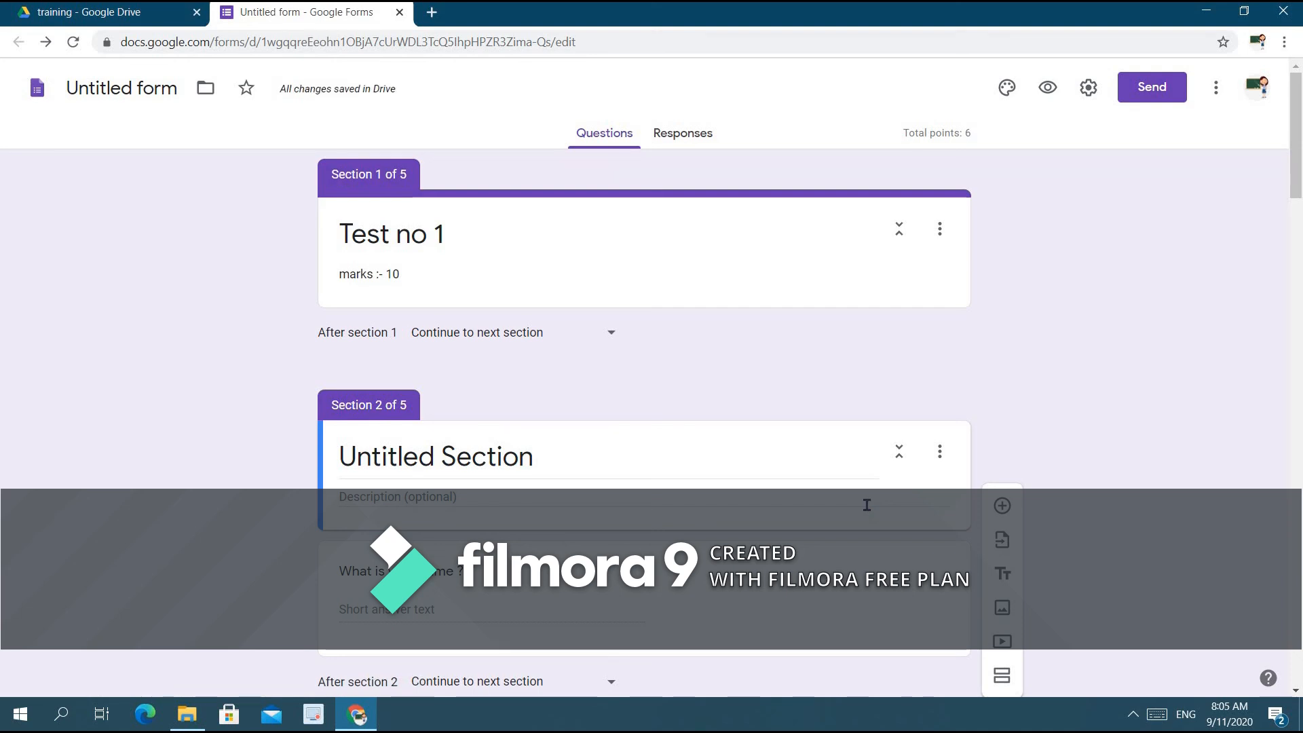
key("ctrl+z")
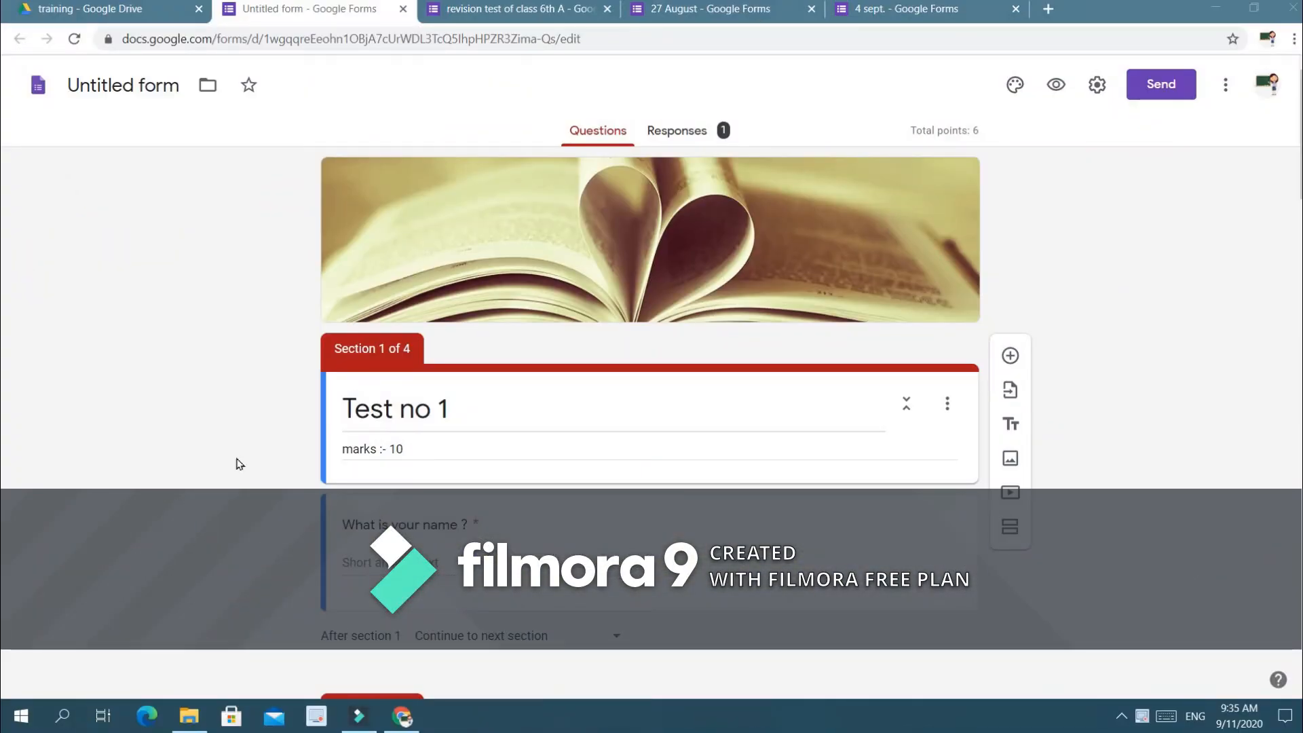
Send the form by email to the recipient's suggested address, with the form included in the message.
left_click(1177, 91)
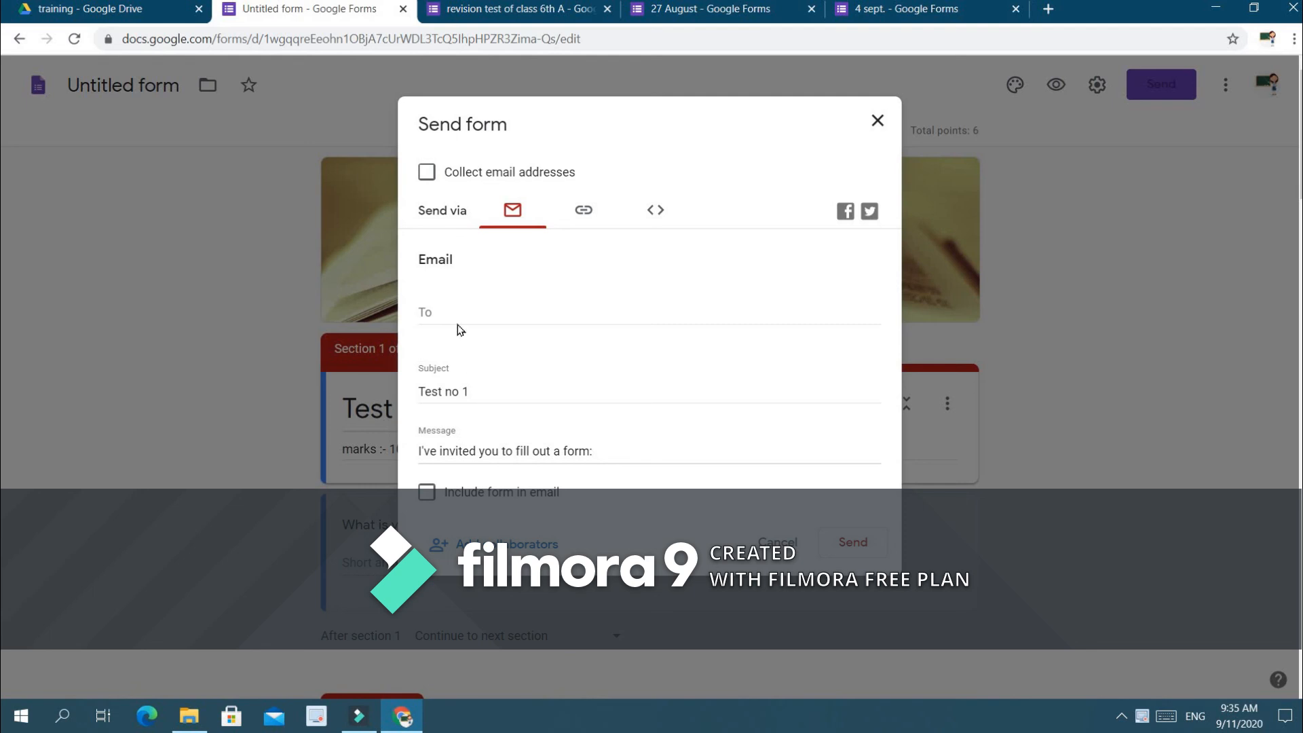
left_click(439, 308)
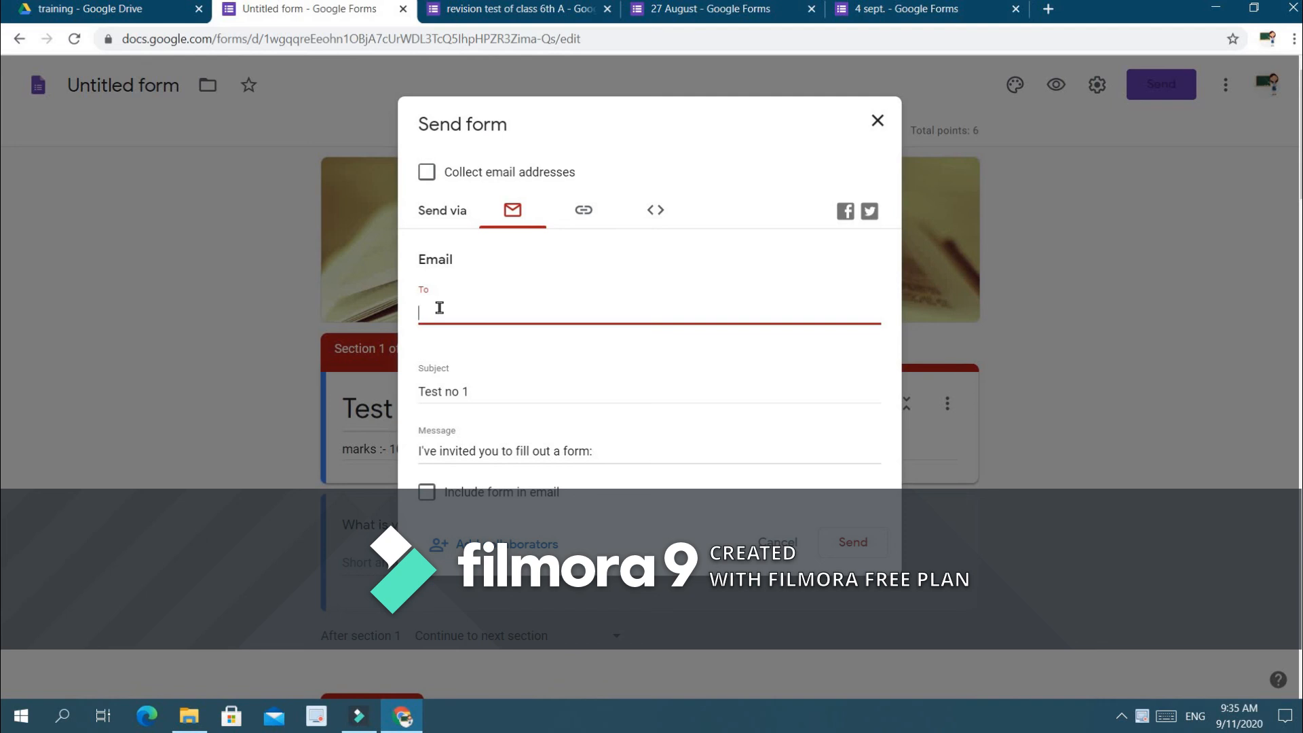
left_click(856, 549)
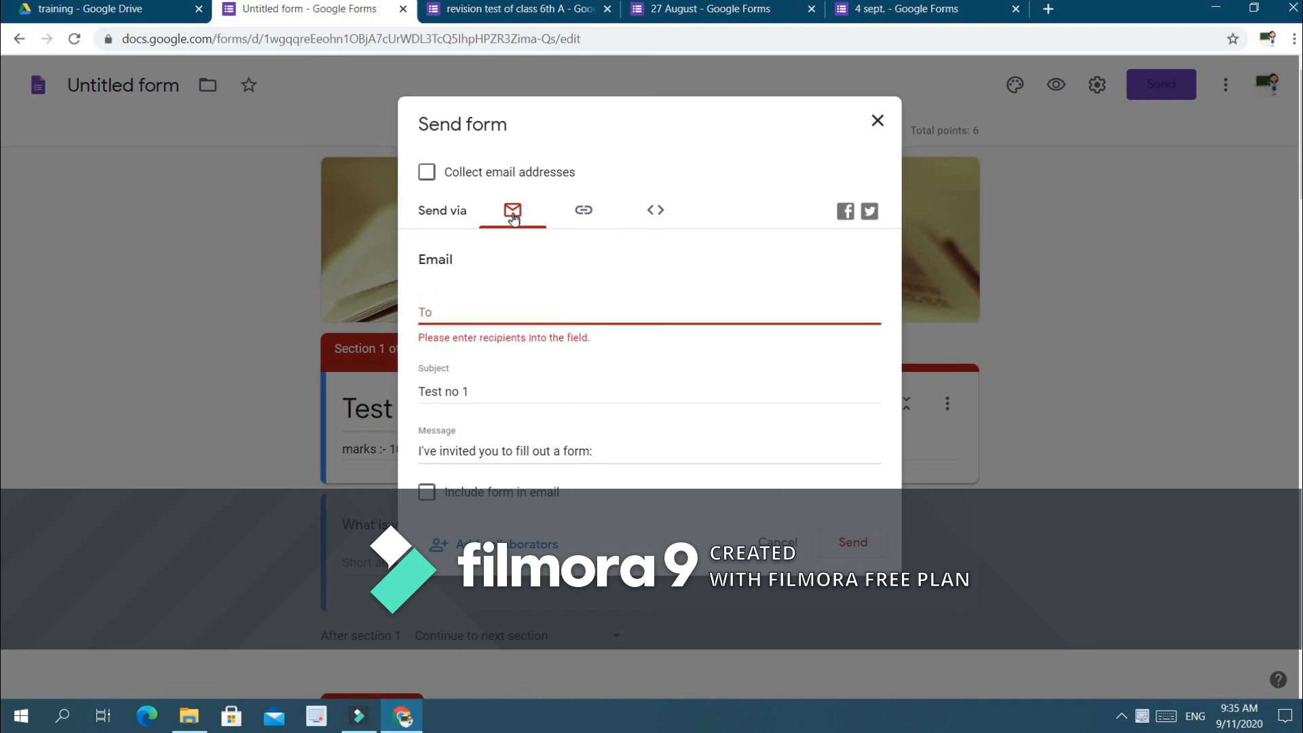
left_click(469, 312)
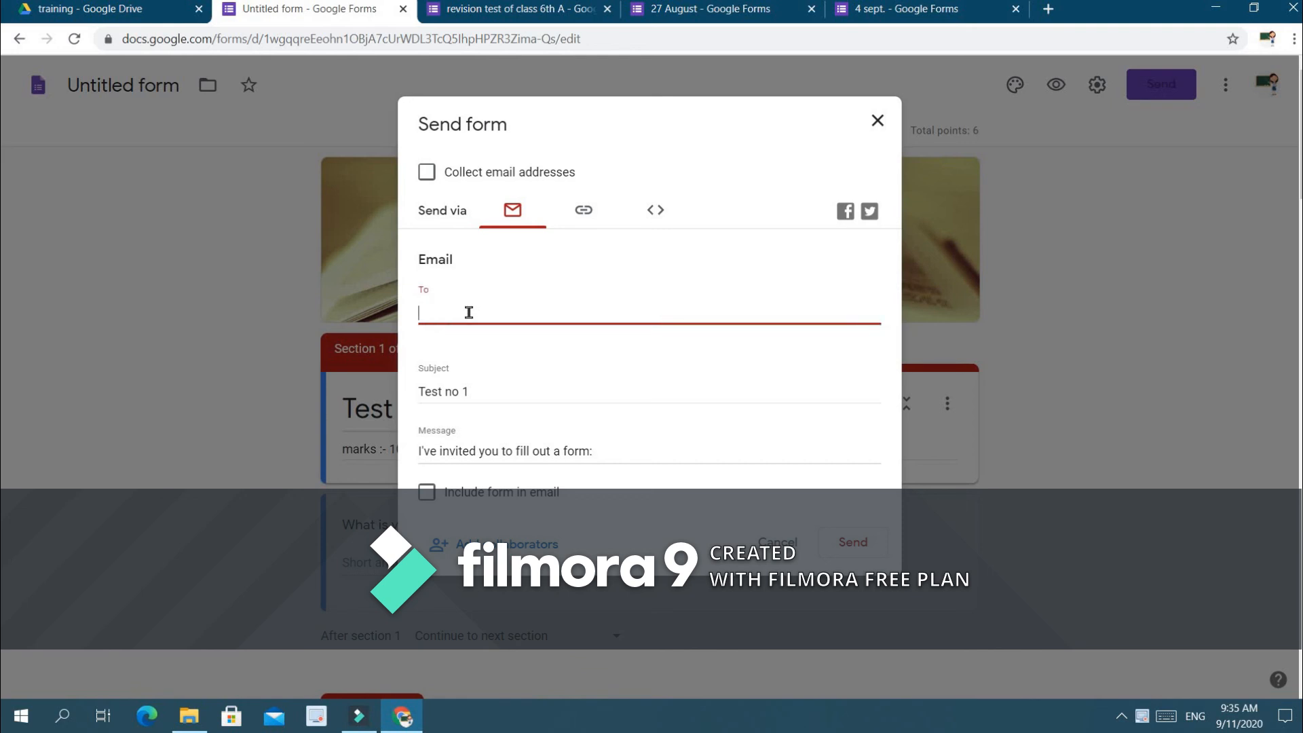
type("anki")
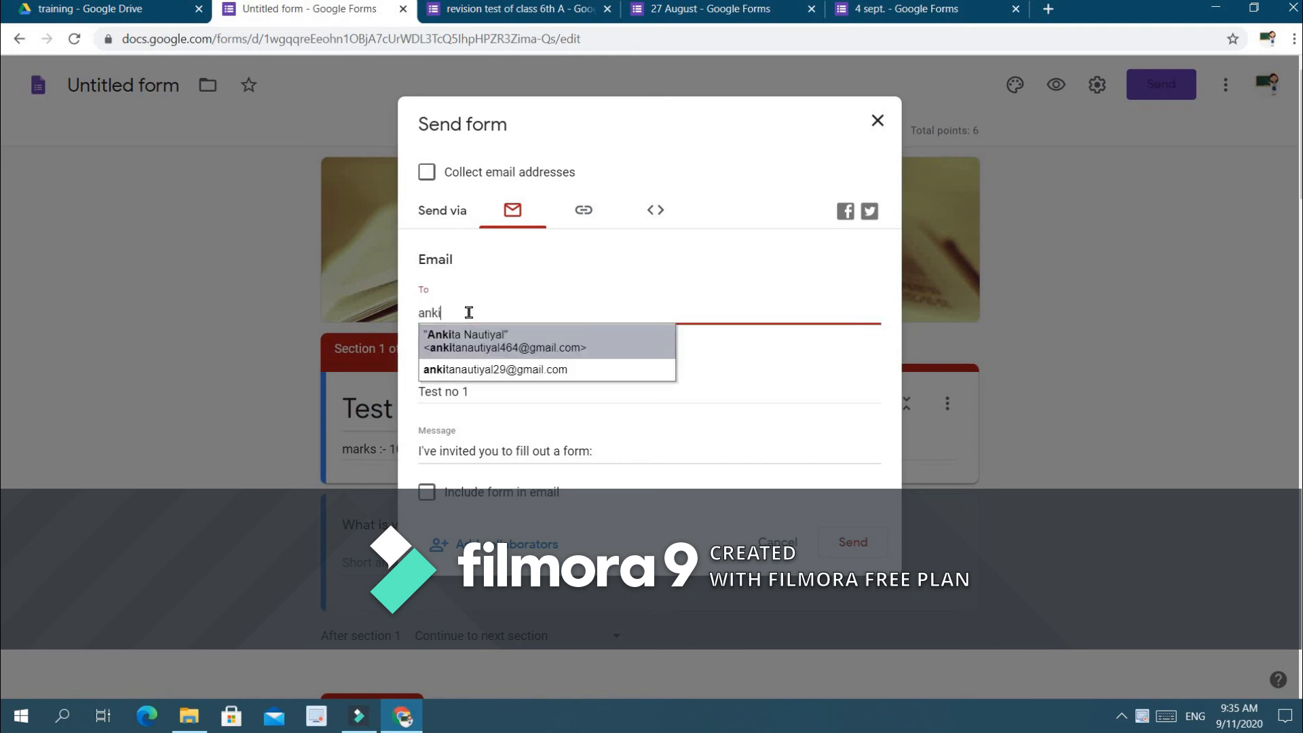
key("Down")
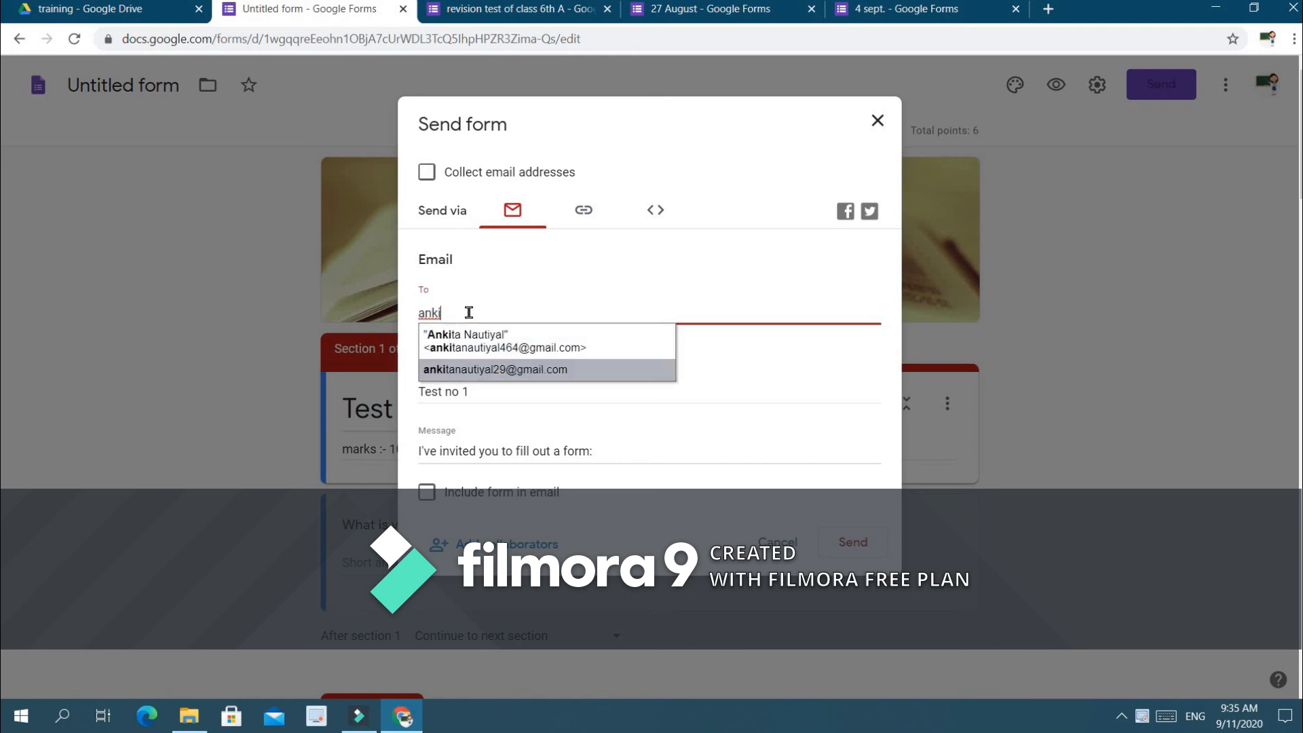
key("Return")
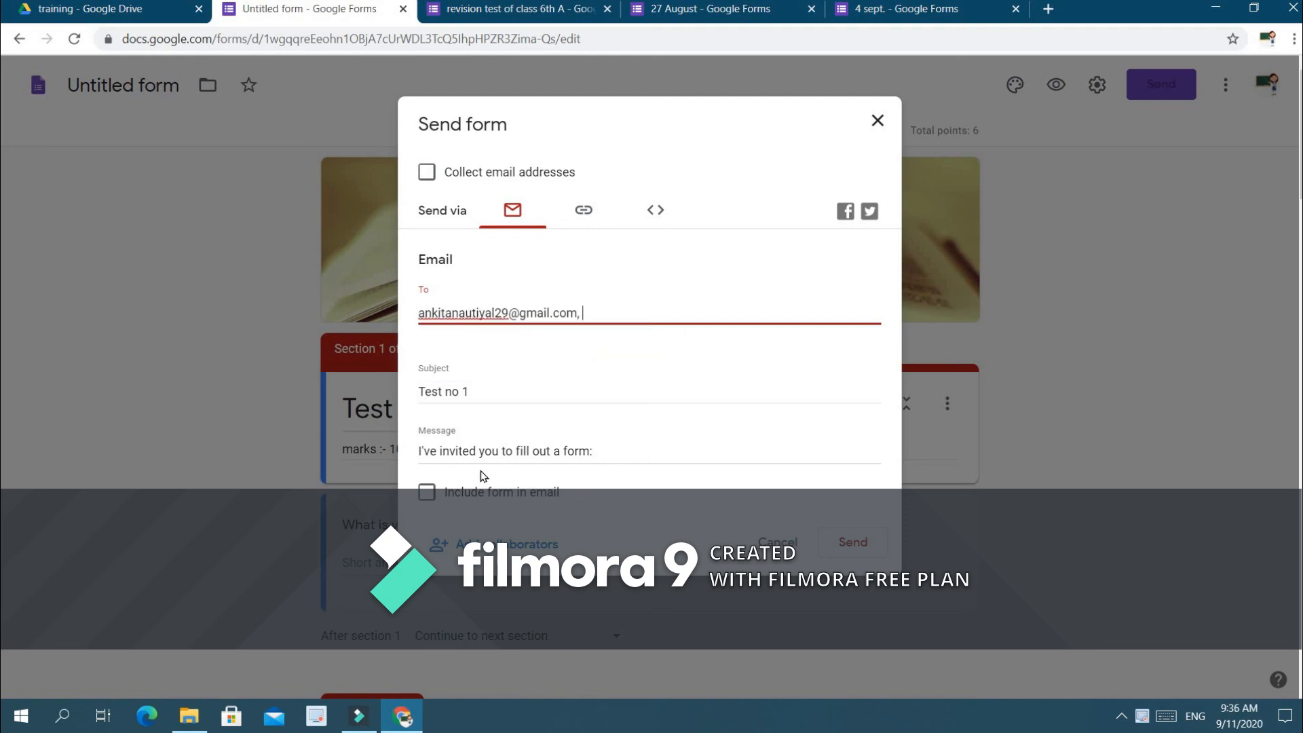
left_click(477, 492)
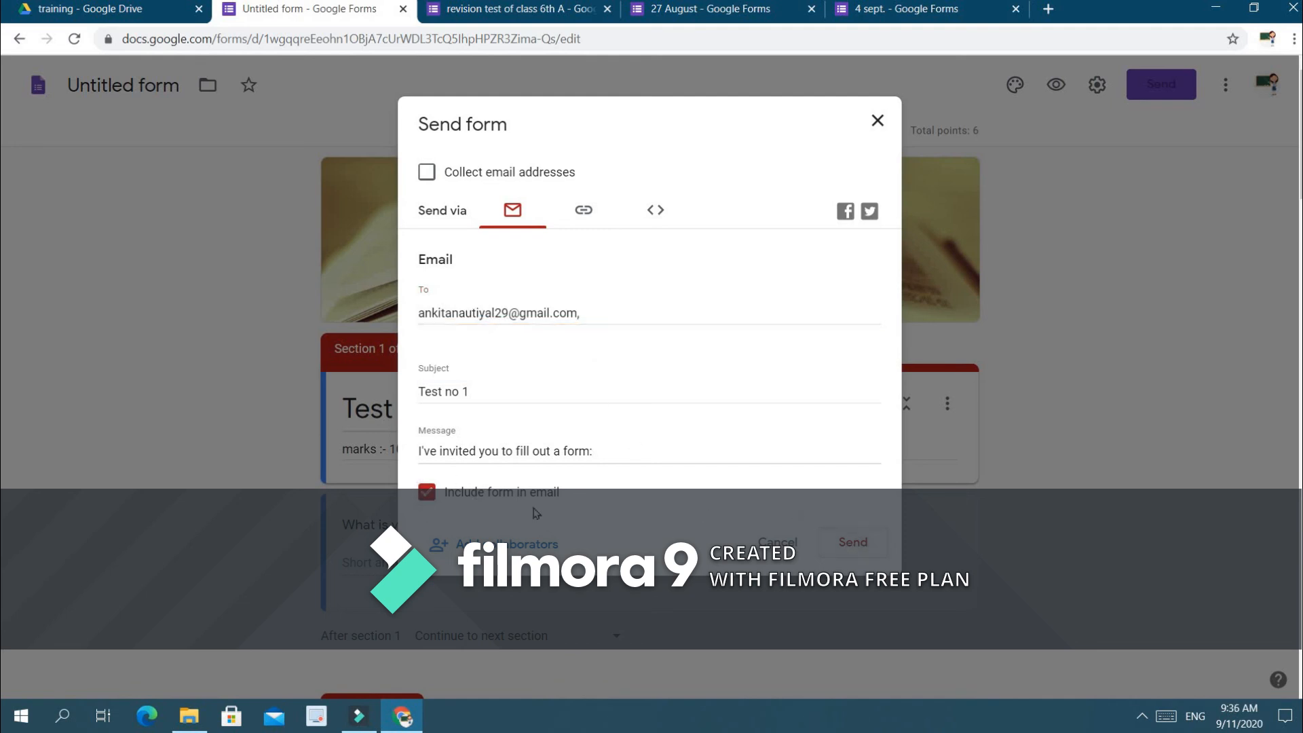
left_click(842, 547)
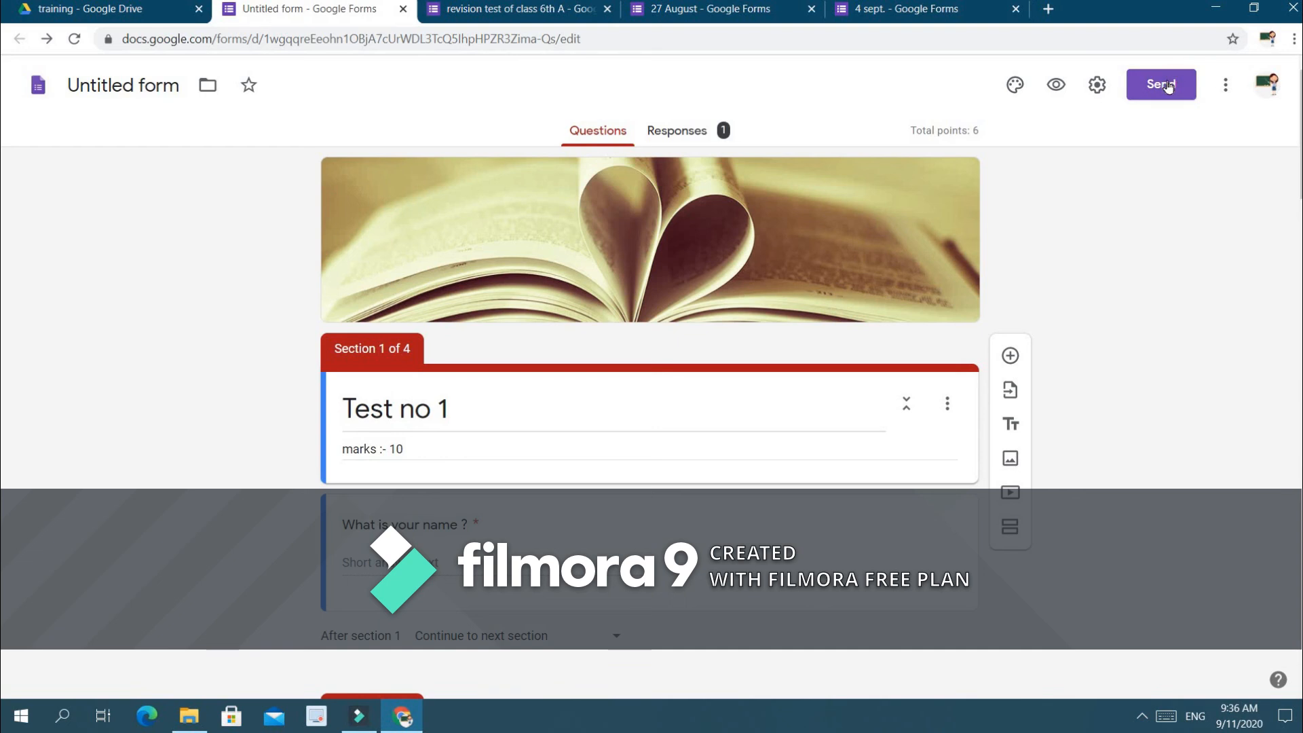
Show the form's shareable link as a shortened URL and view its HTML embed code in the sending options.
left_click(1167, 86)
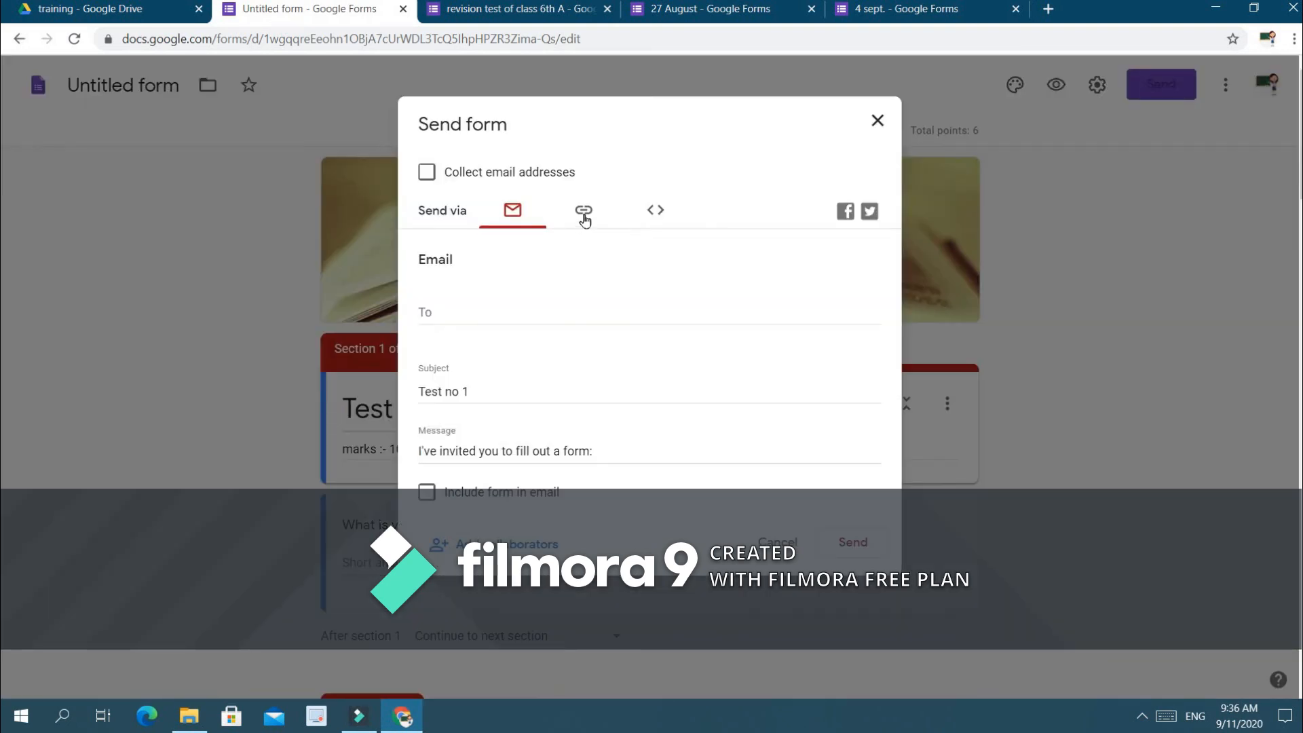
left_click(584, 216)
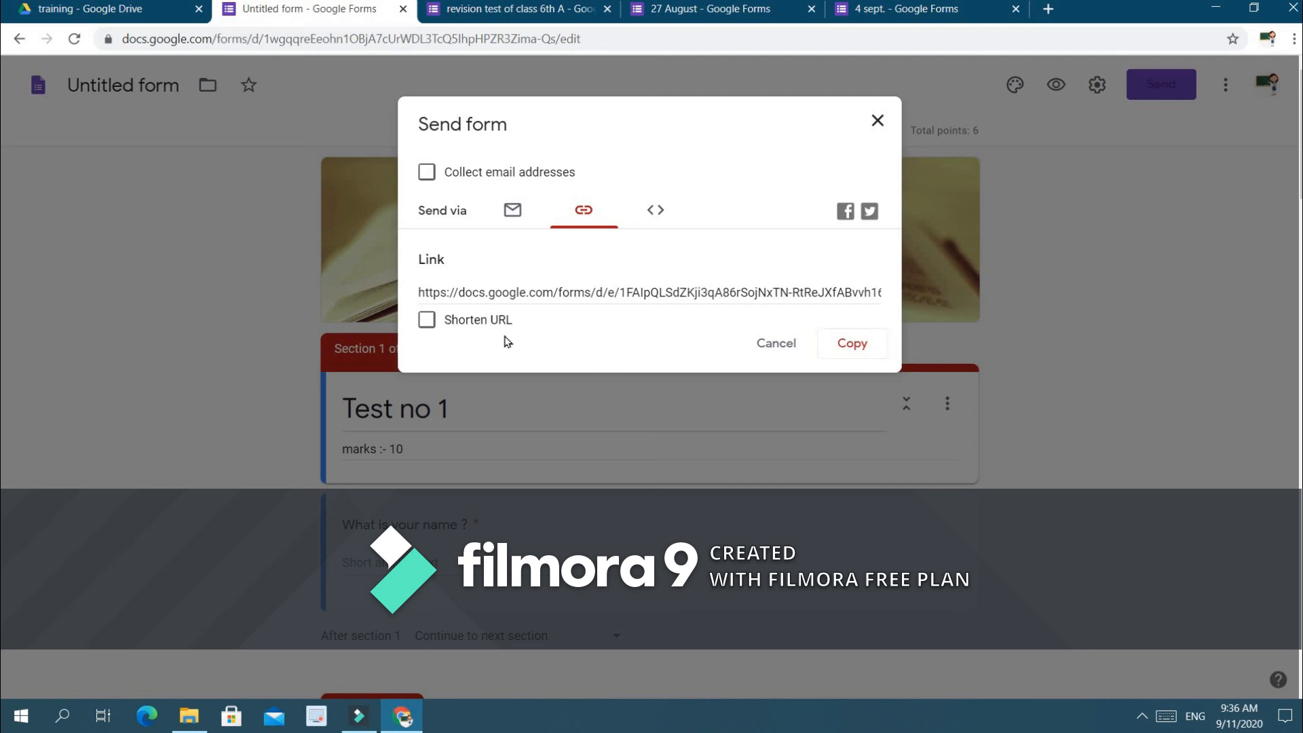
left_click(421, 325)
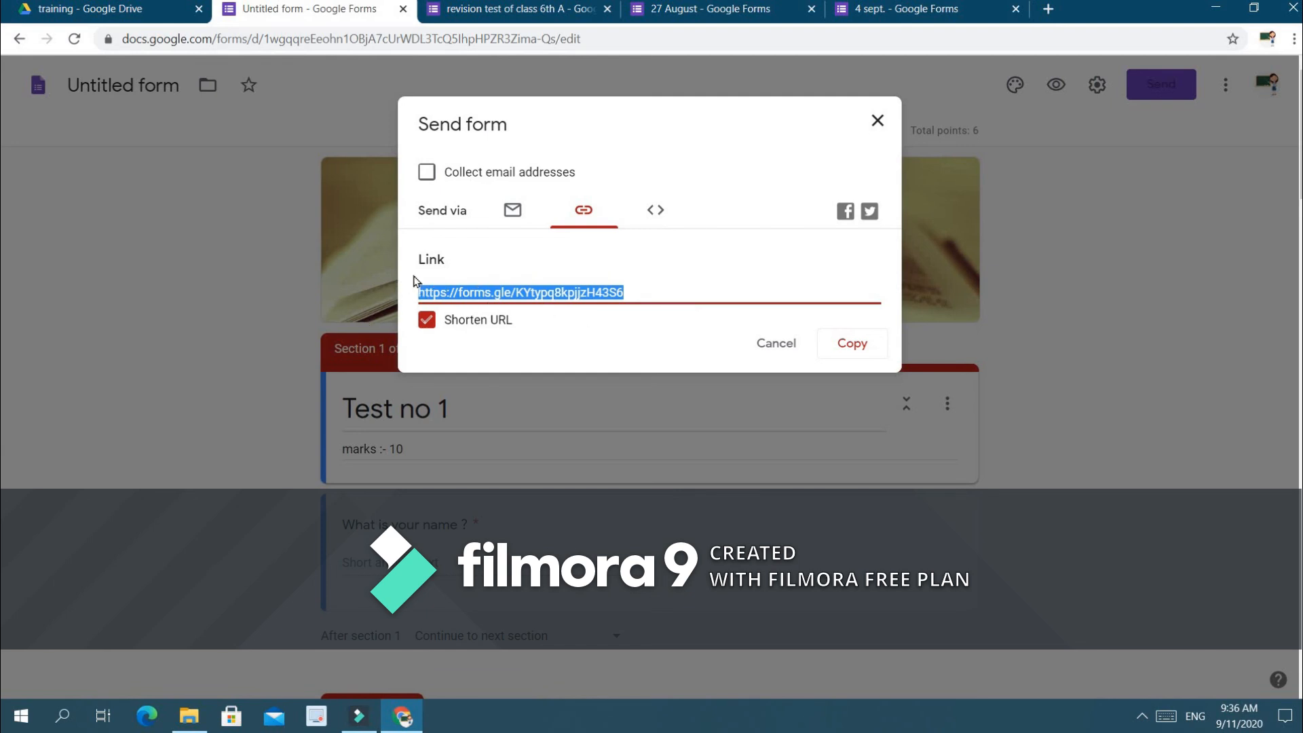
left_click(655, 211)
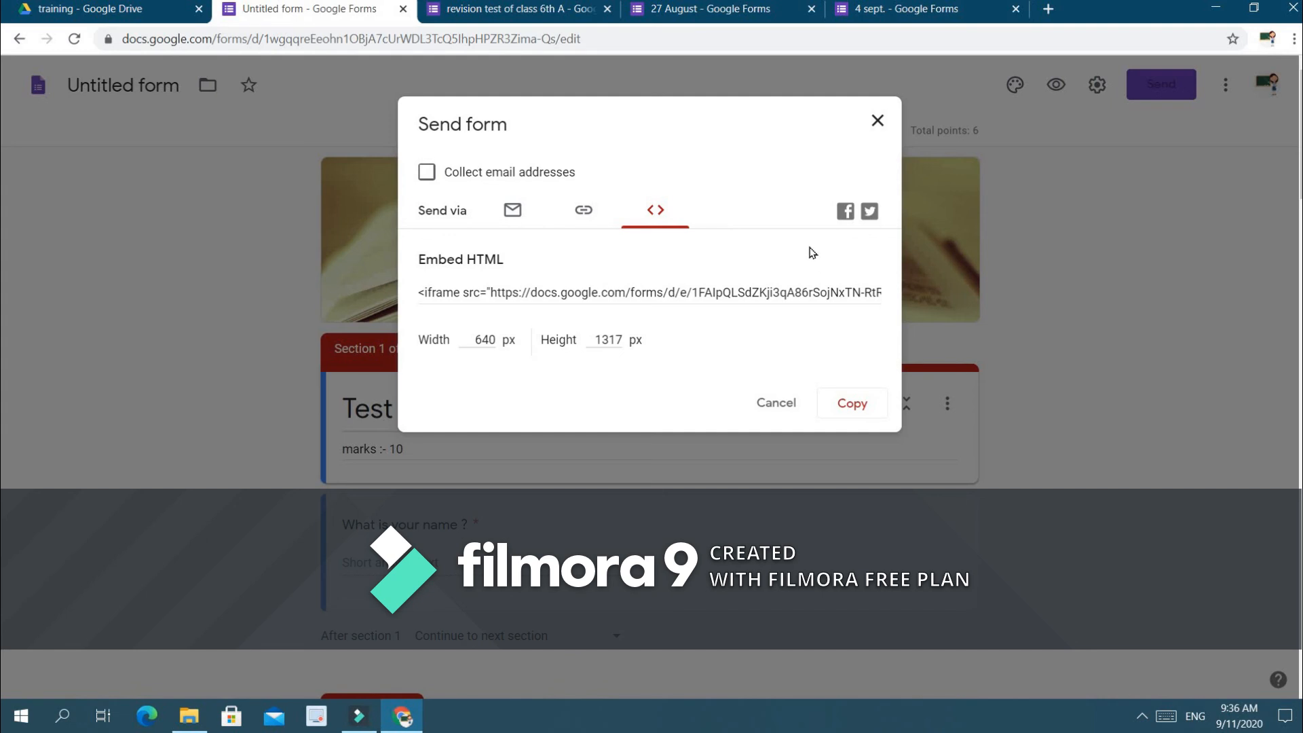
left_click(877, 122)
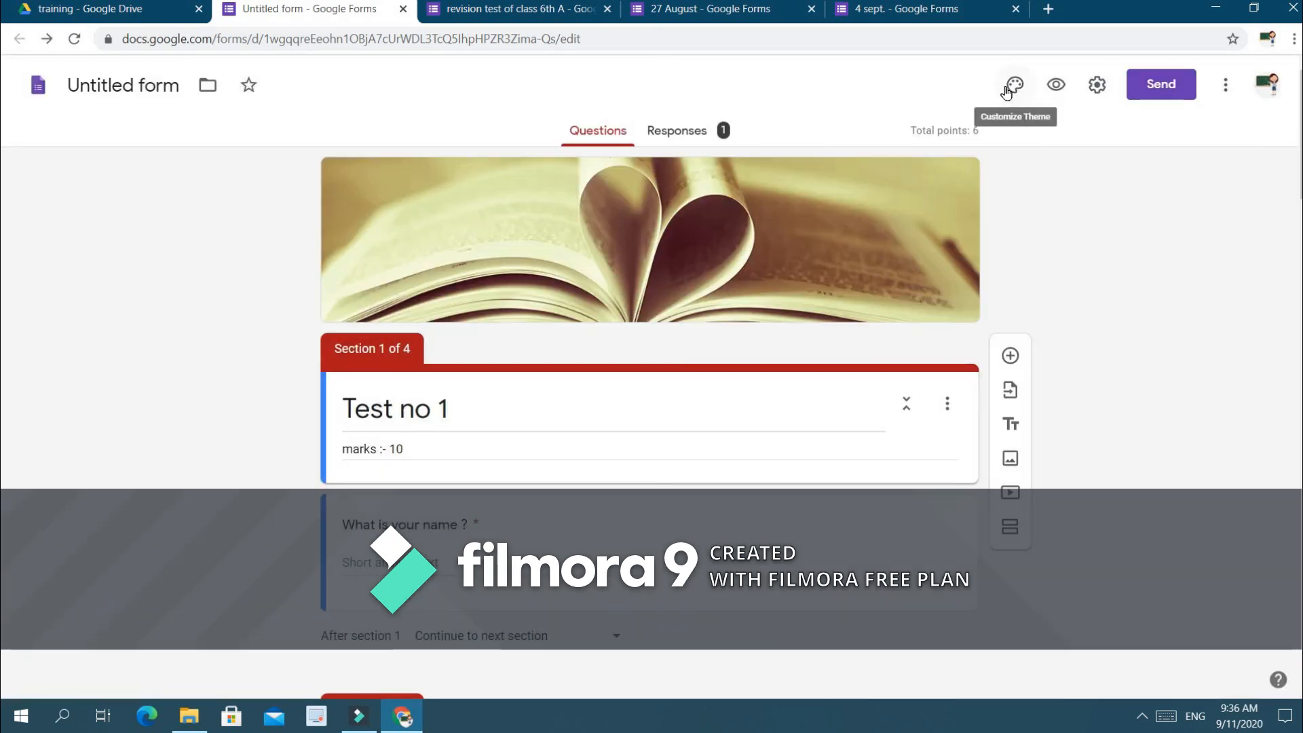
Replace the form's header image with the colorful laboratory flasks picture from the Work and School themes.
left_click(1015, 90)
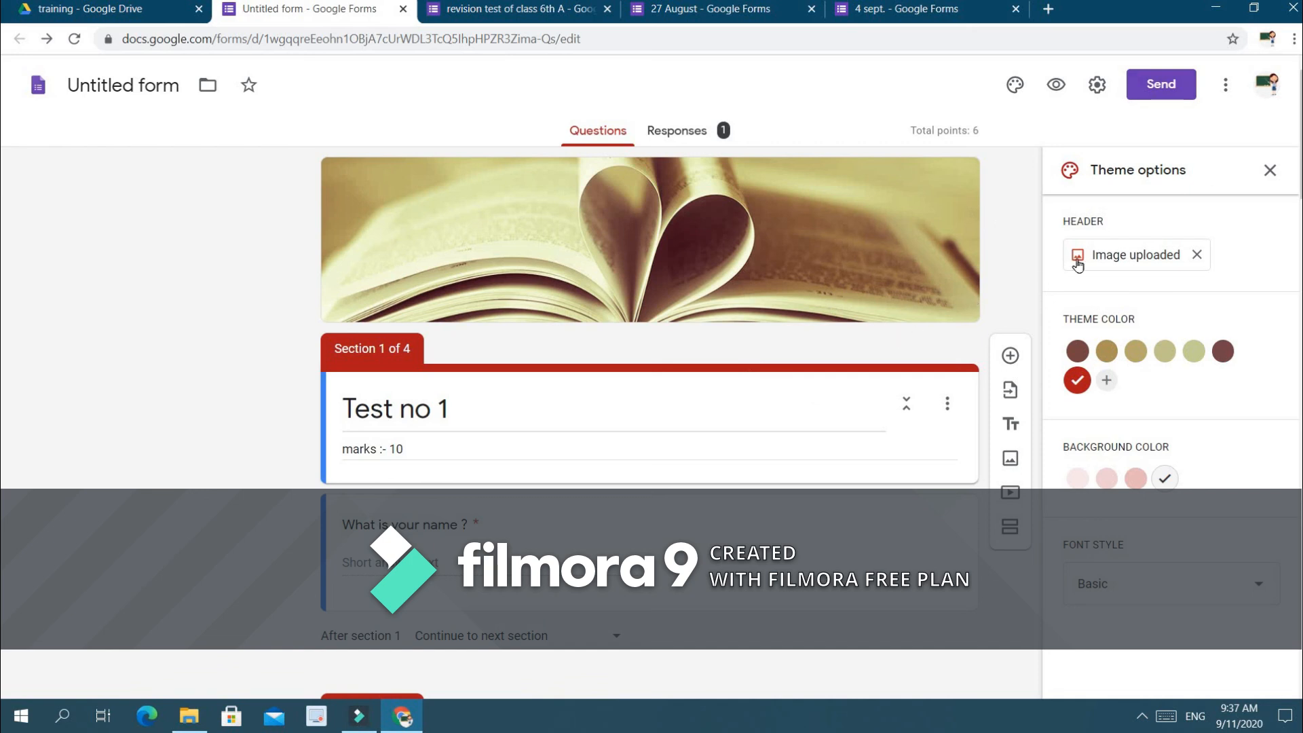
left_click(1110, 255)
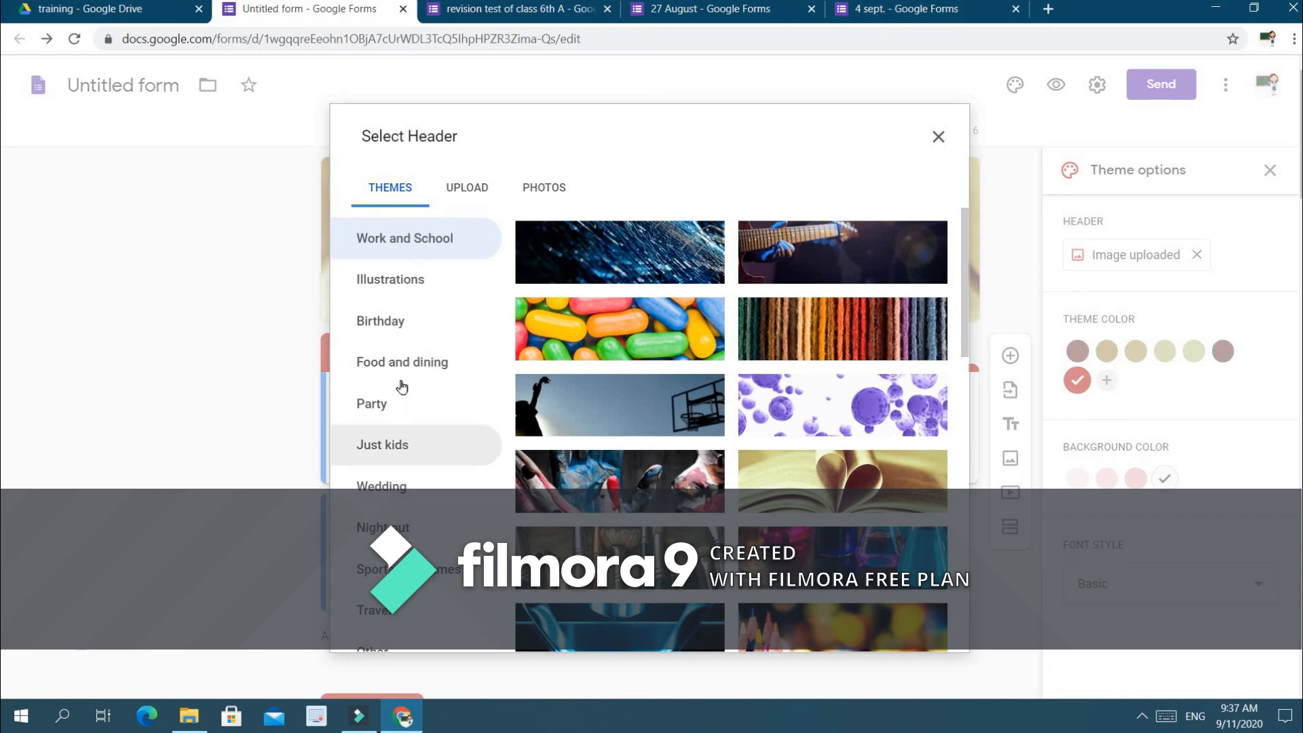
left_click(389, 300)
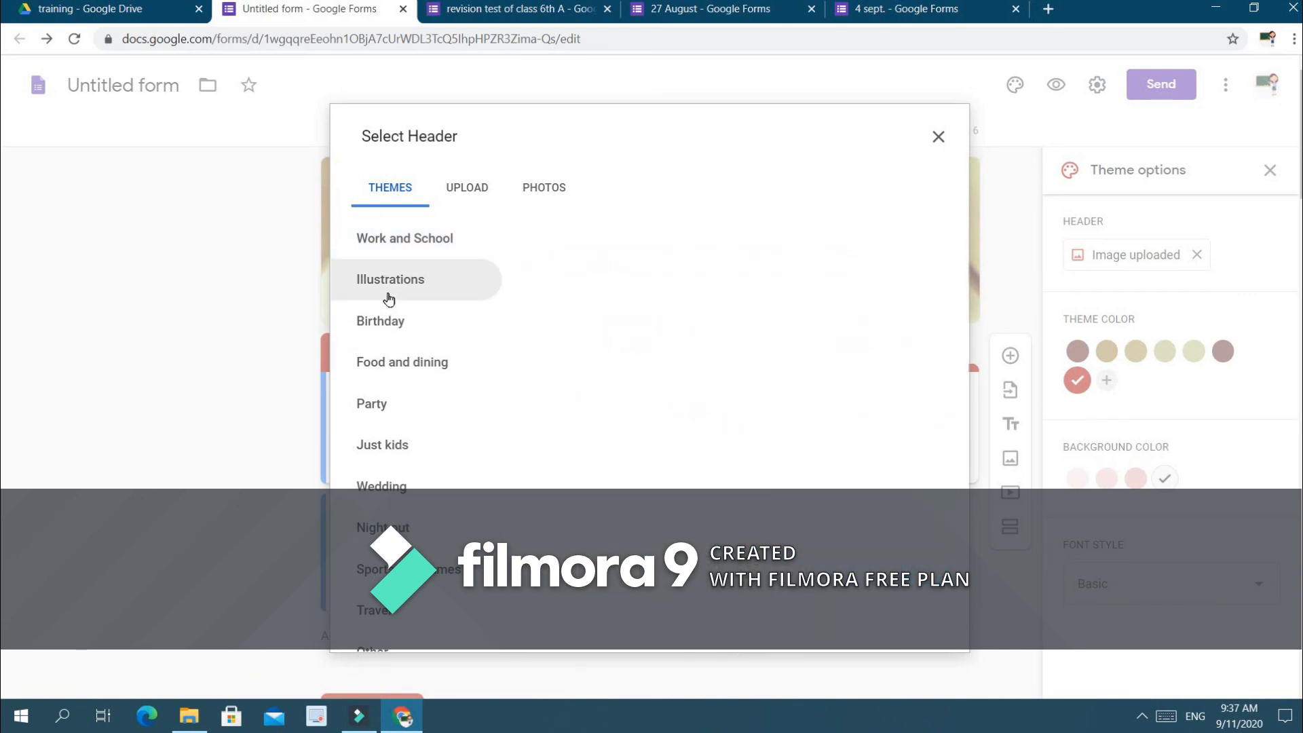
left_click(394, 333)
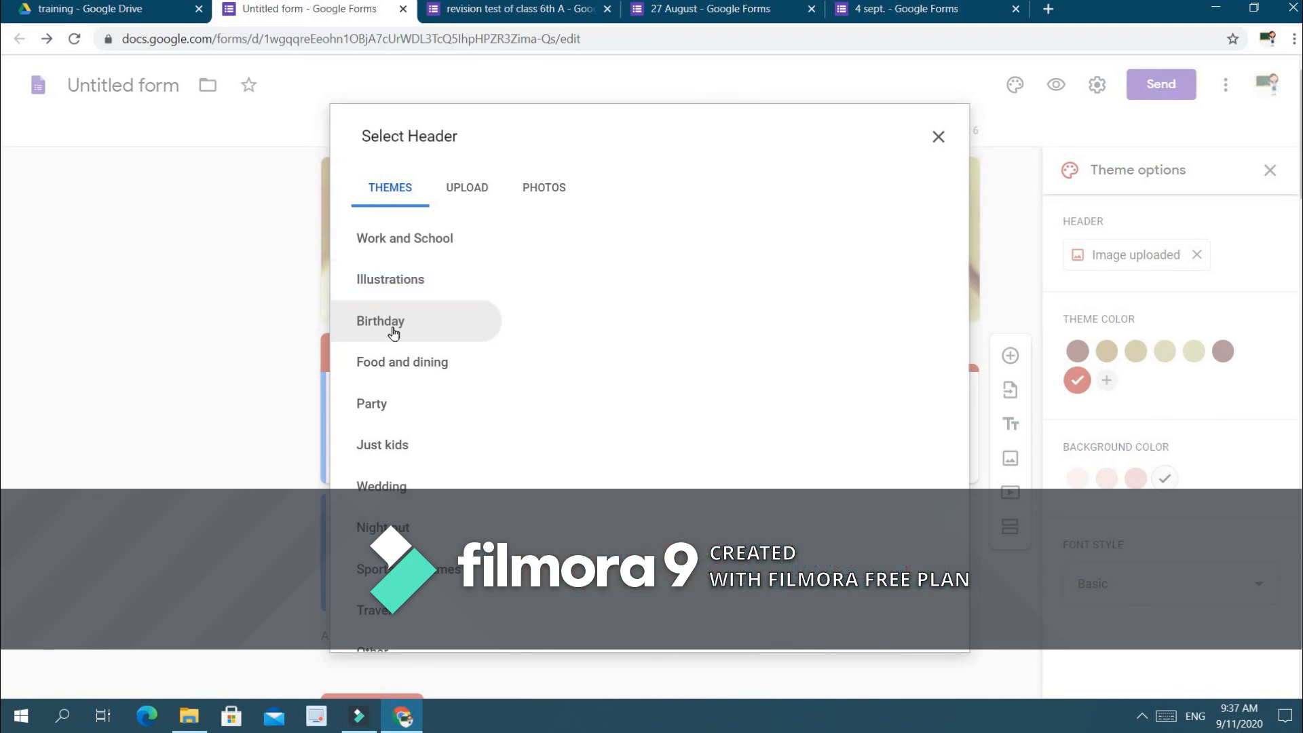
left_click(387, 367)
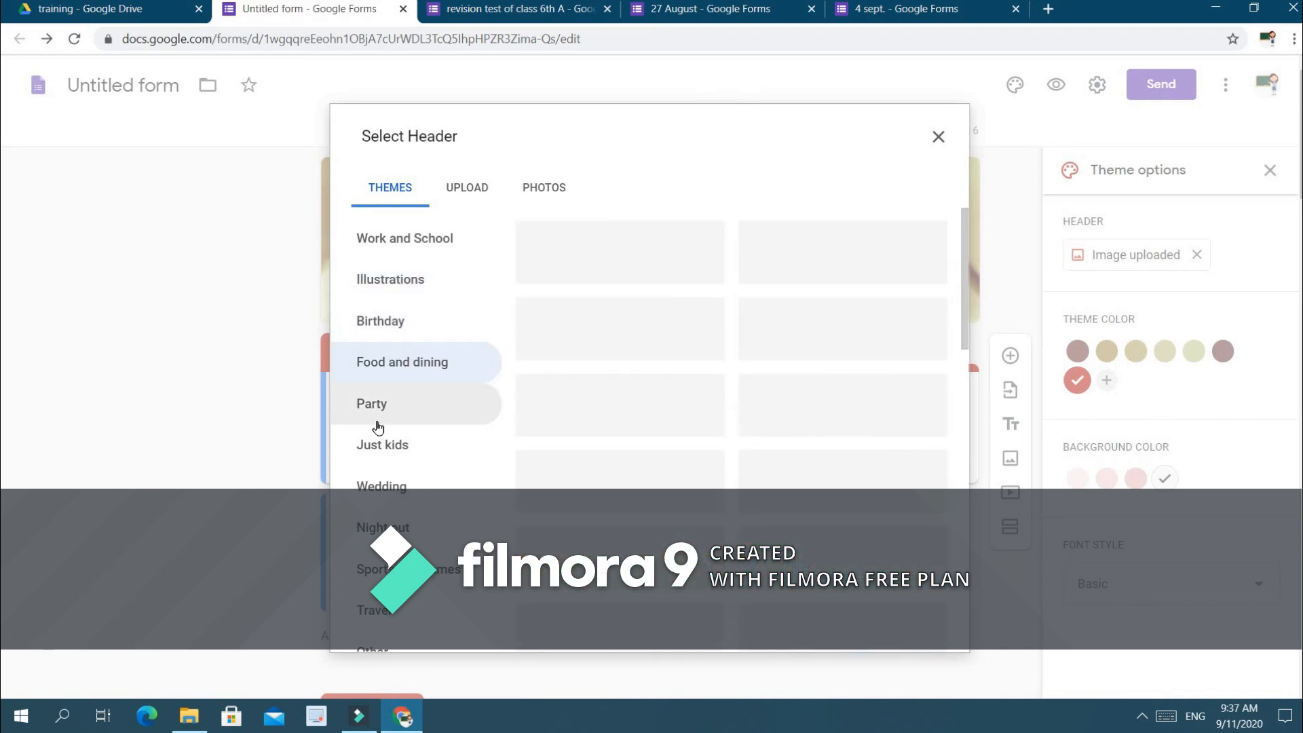
left_click(378, 422)
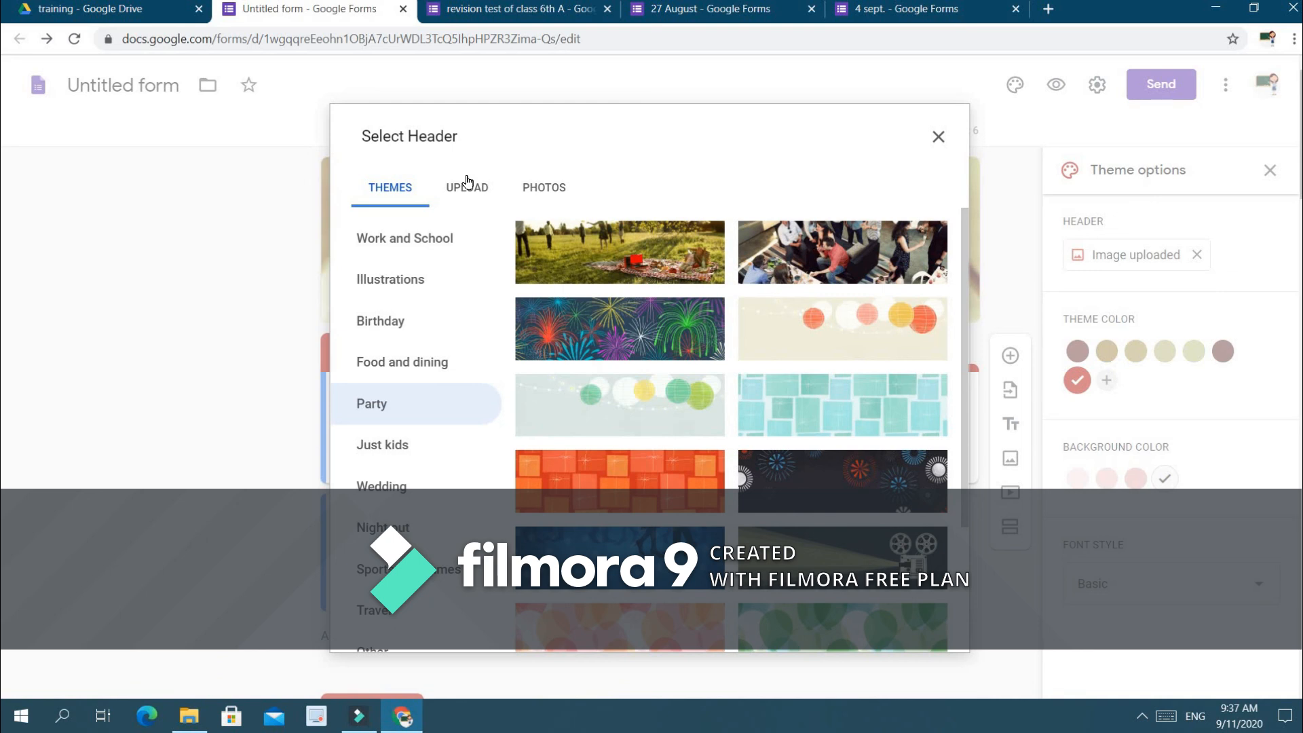
left_click(468, 190)
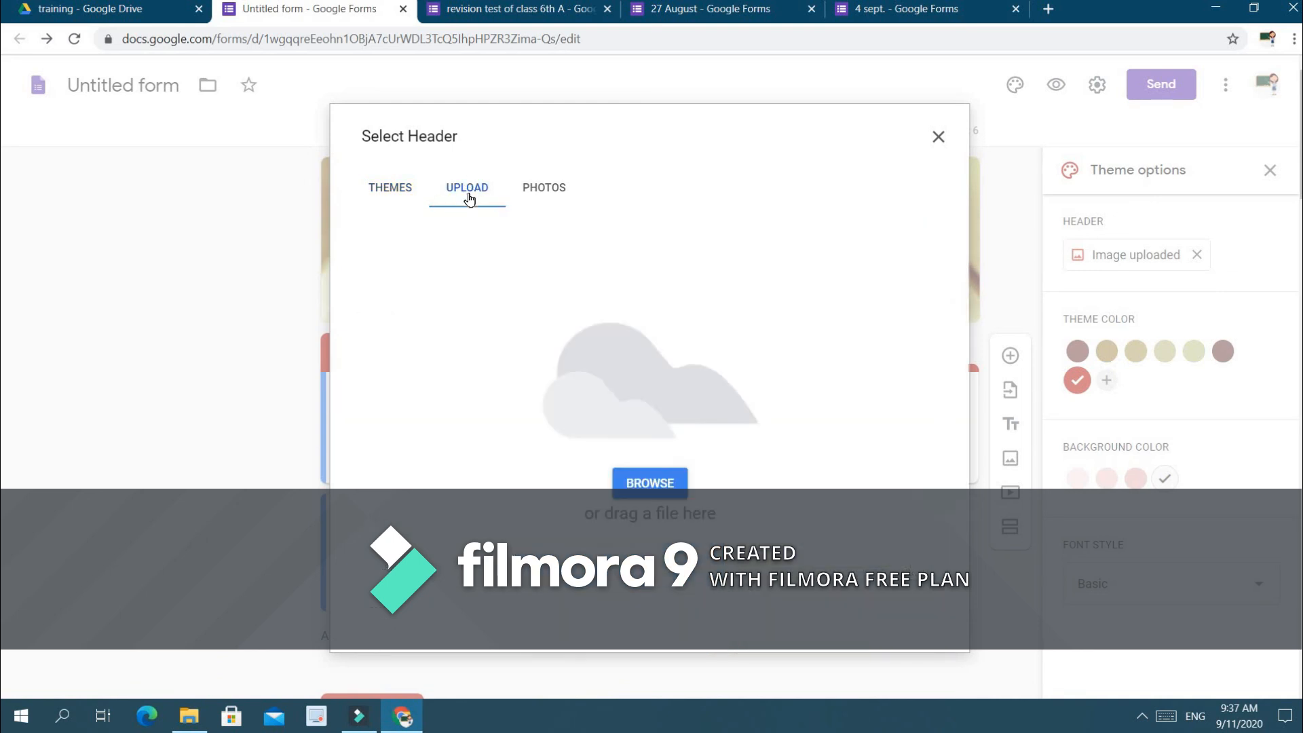
left_click(533, 185)
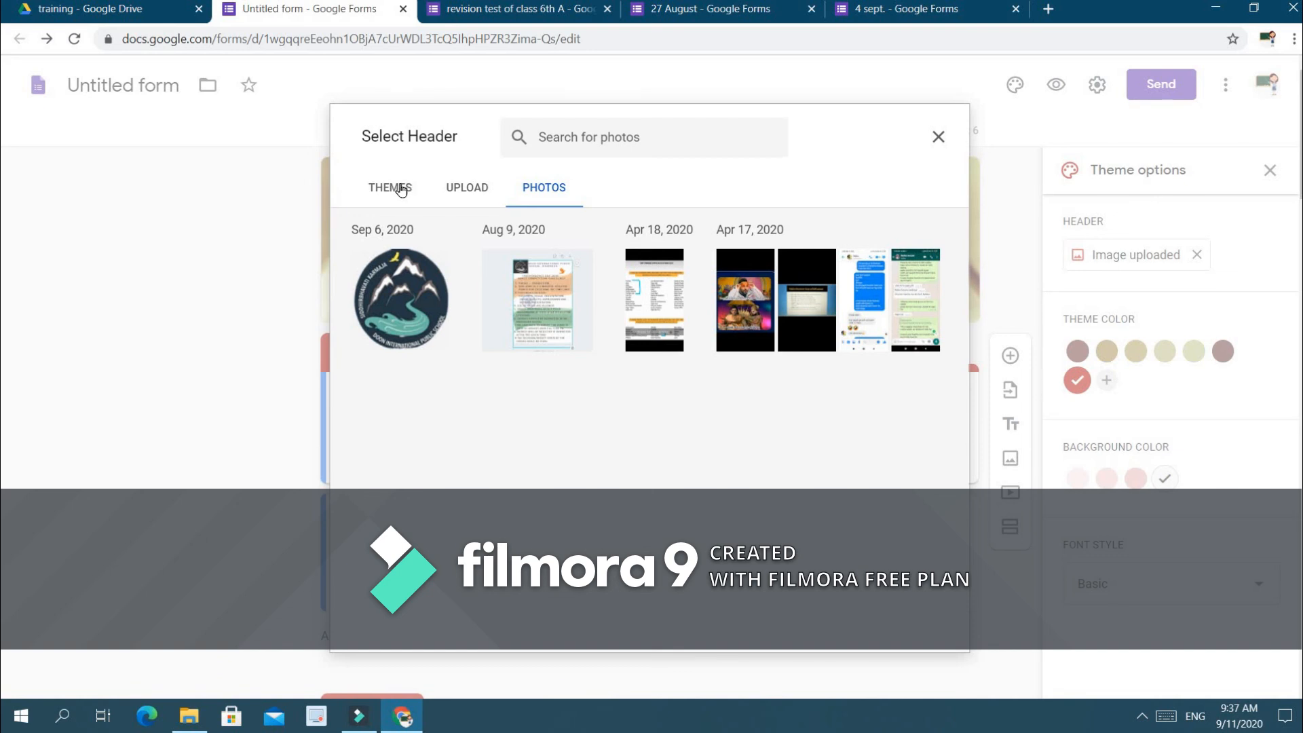
left_click(408, 189)
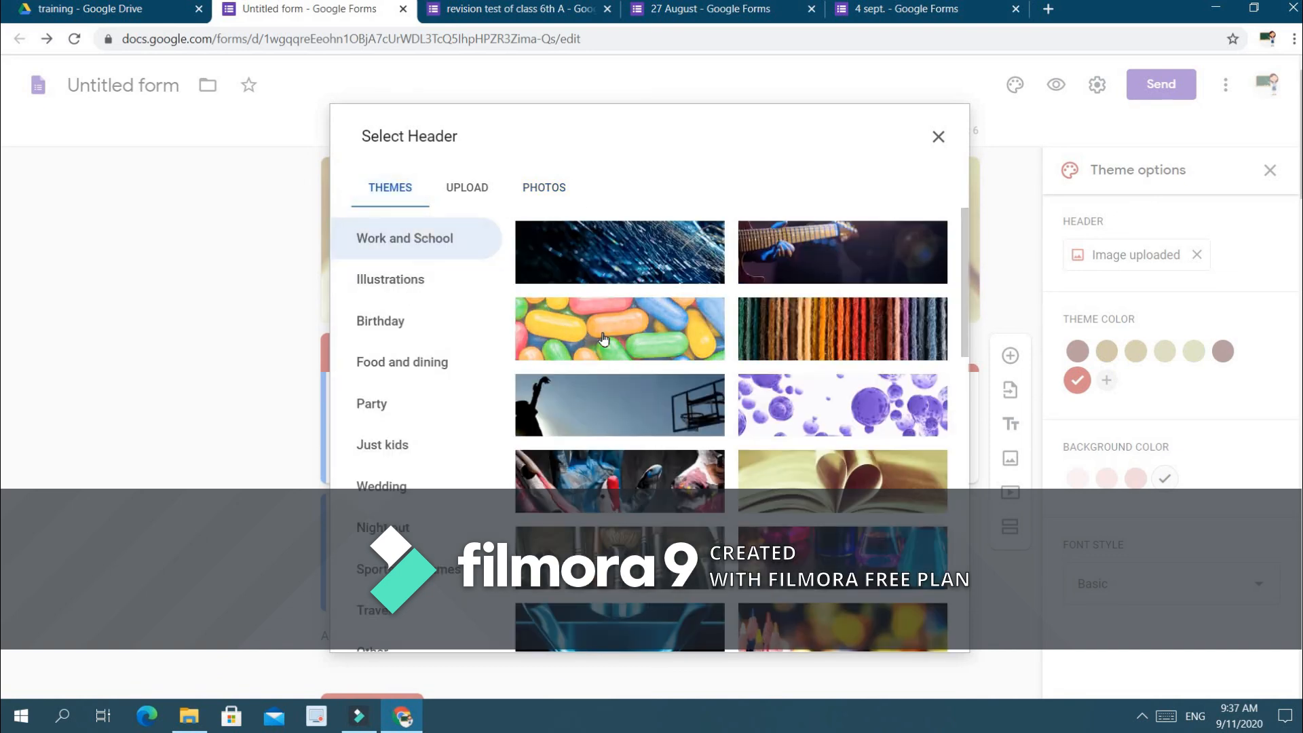
left_click(786, 496)
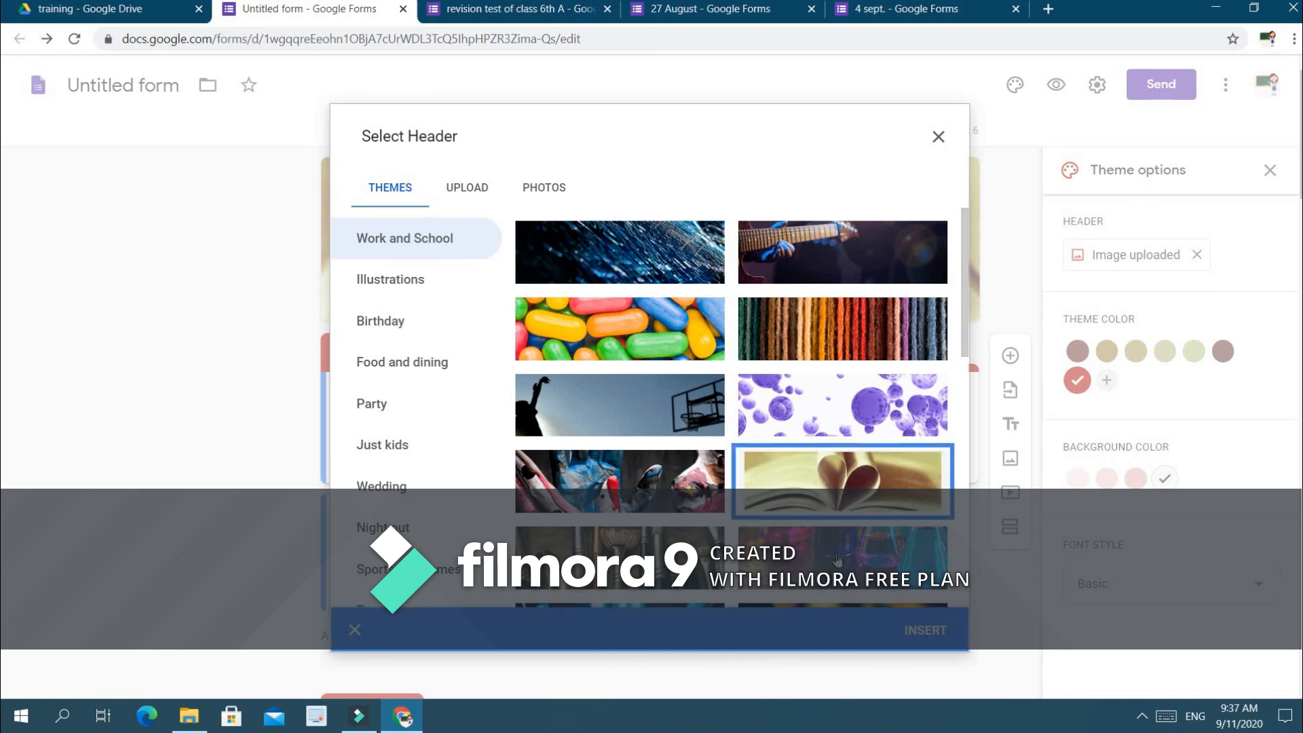
left_click(837, 560)
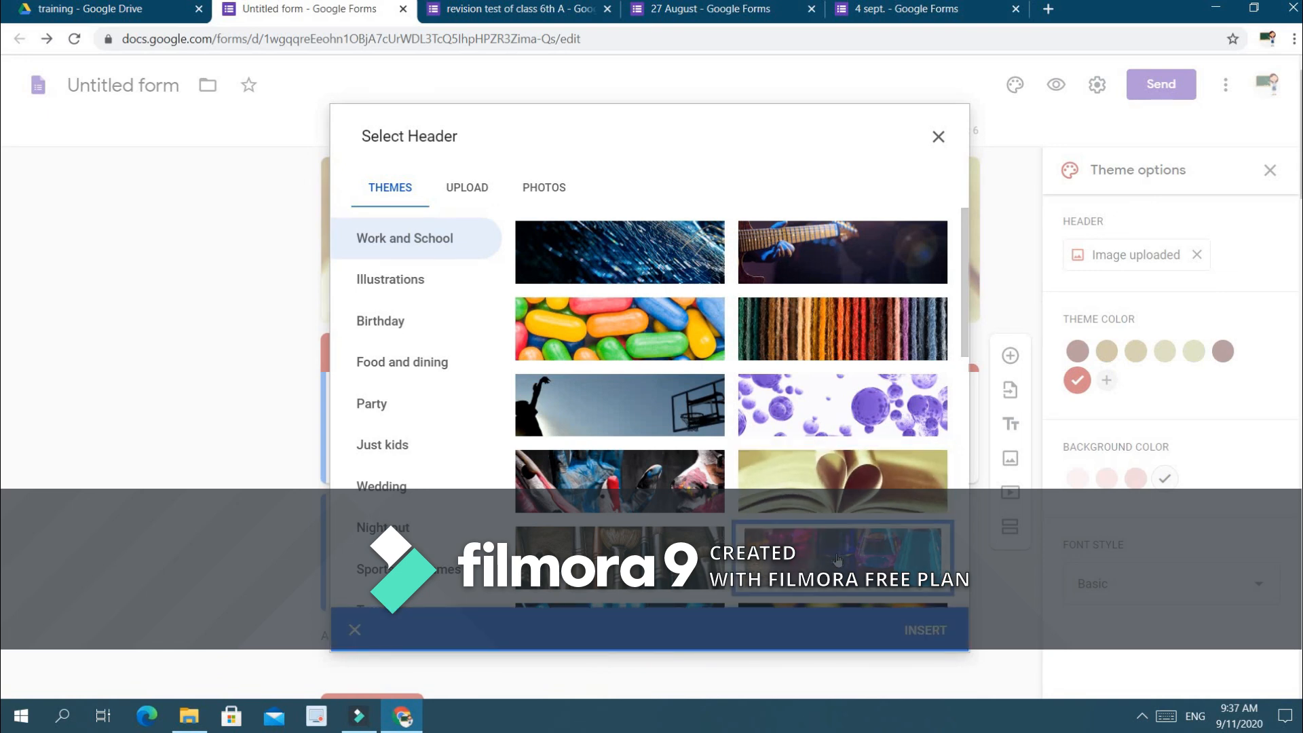
left_click(925, 630)
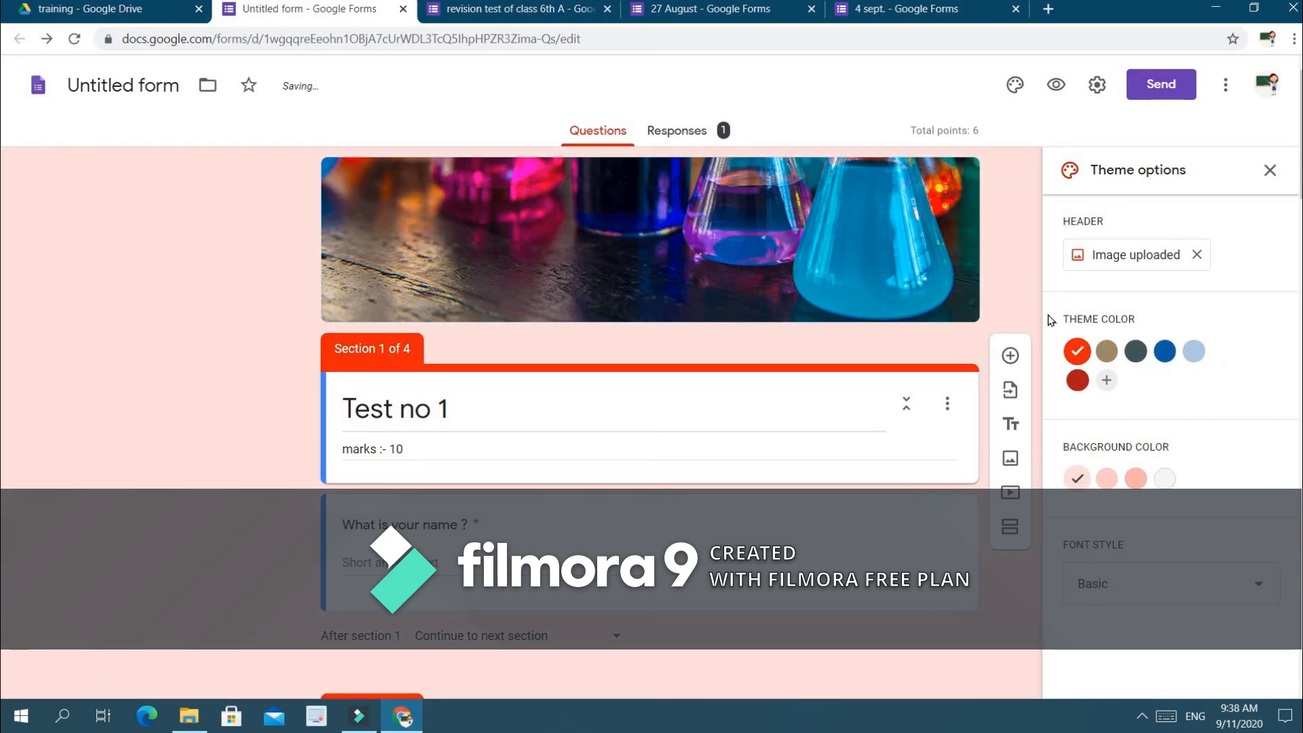
Set the form's theme color to light blue and its background color to light gray.
left_click(1158, 357)
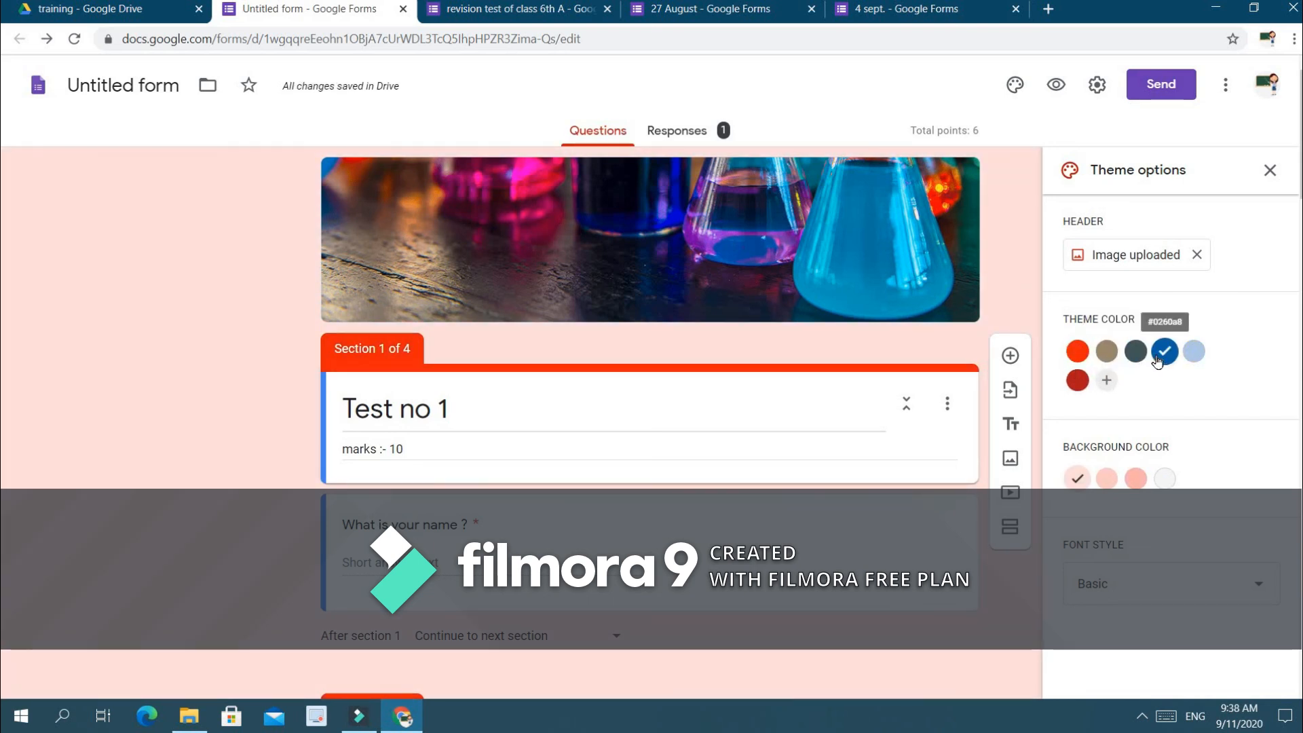
left_click(1193, 353)
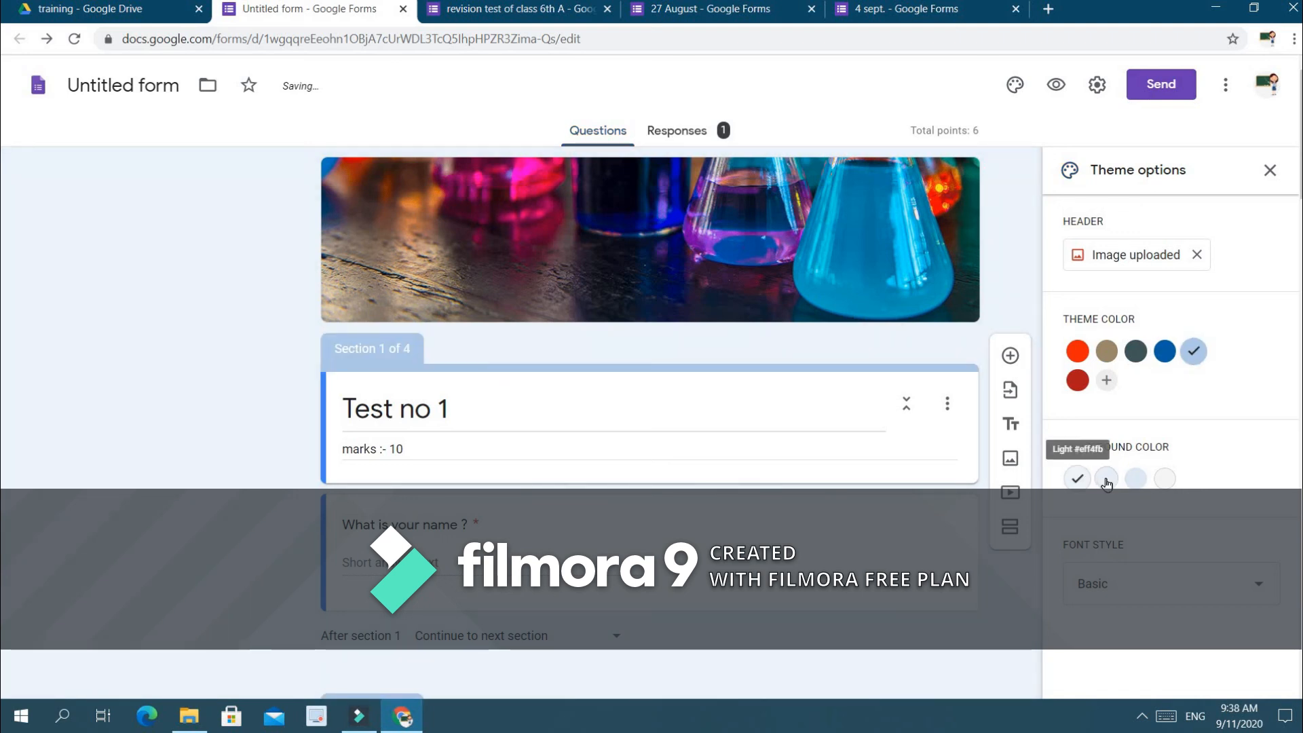
left_click(1135, 479)
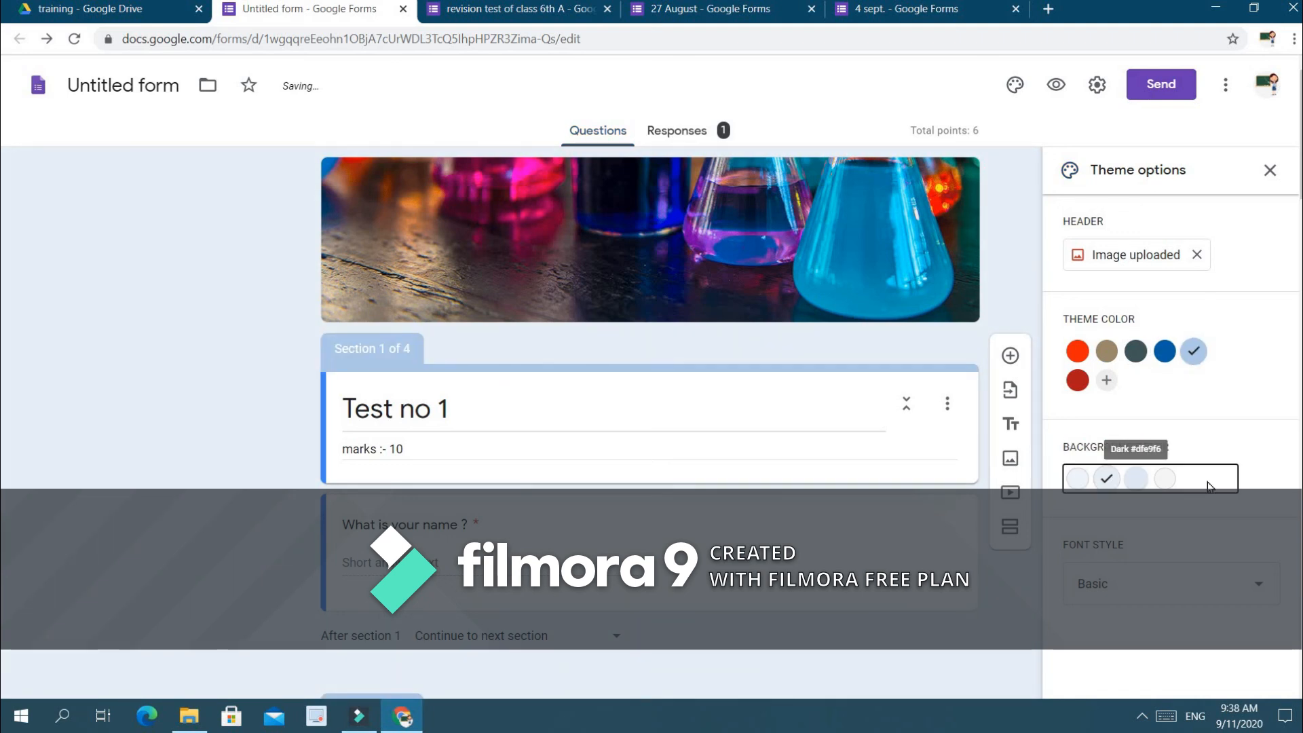
left_click(1166, 480)
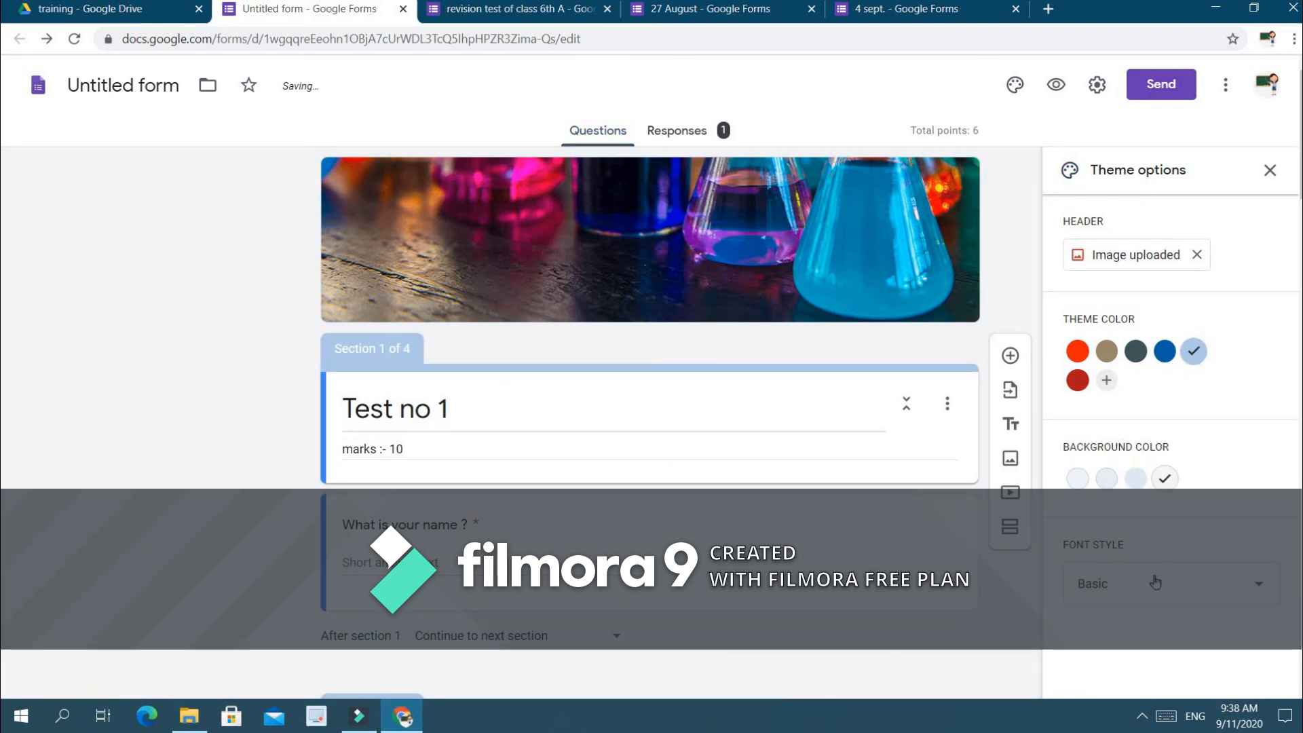
Try the Decorative and Playful font styles, and set the form's font style to Formal.
left_click(1139, 594)
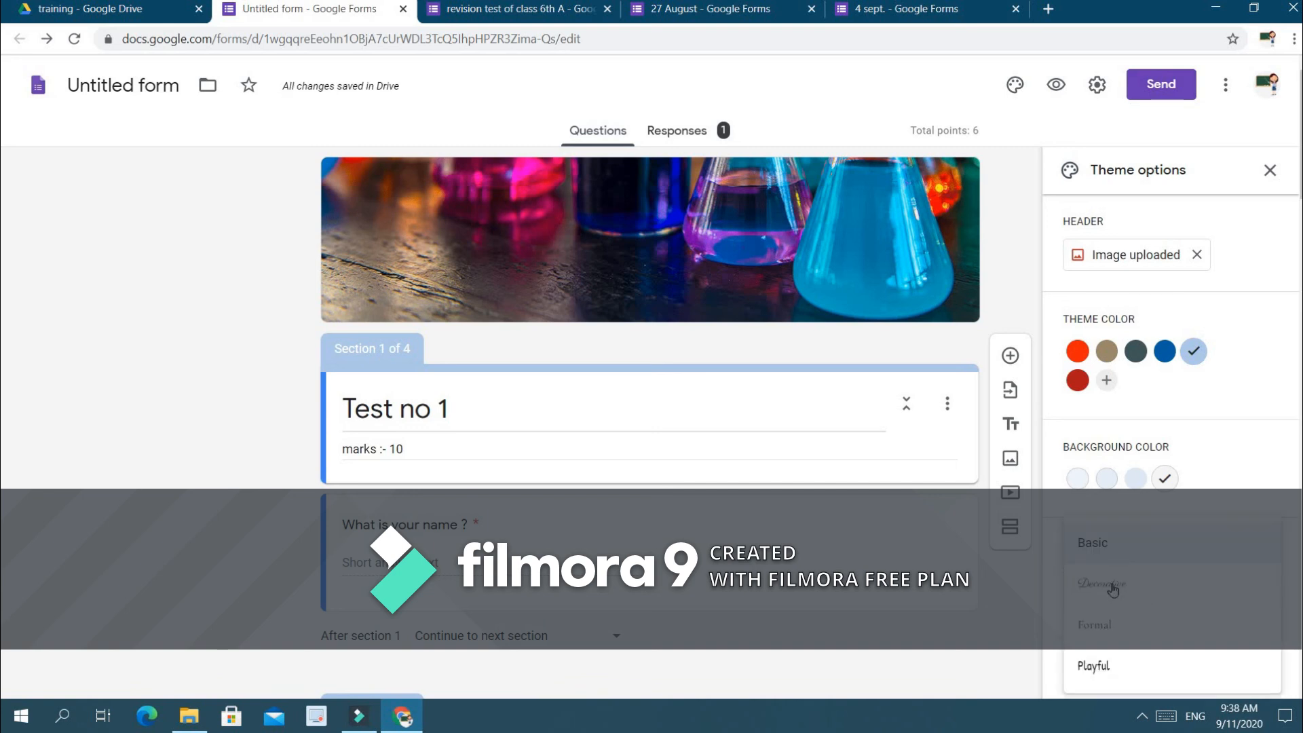
left_click(1114, 590)
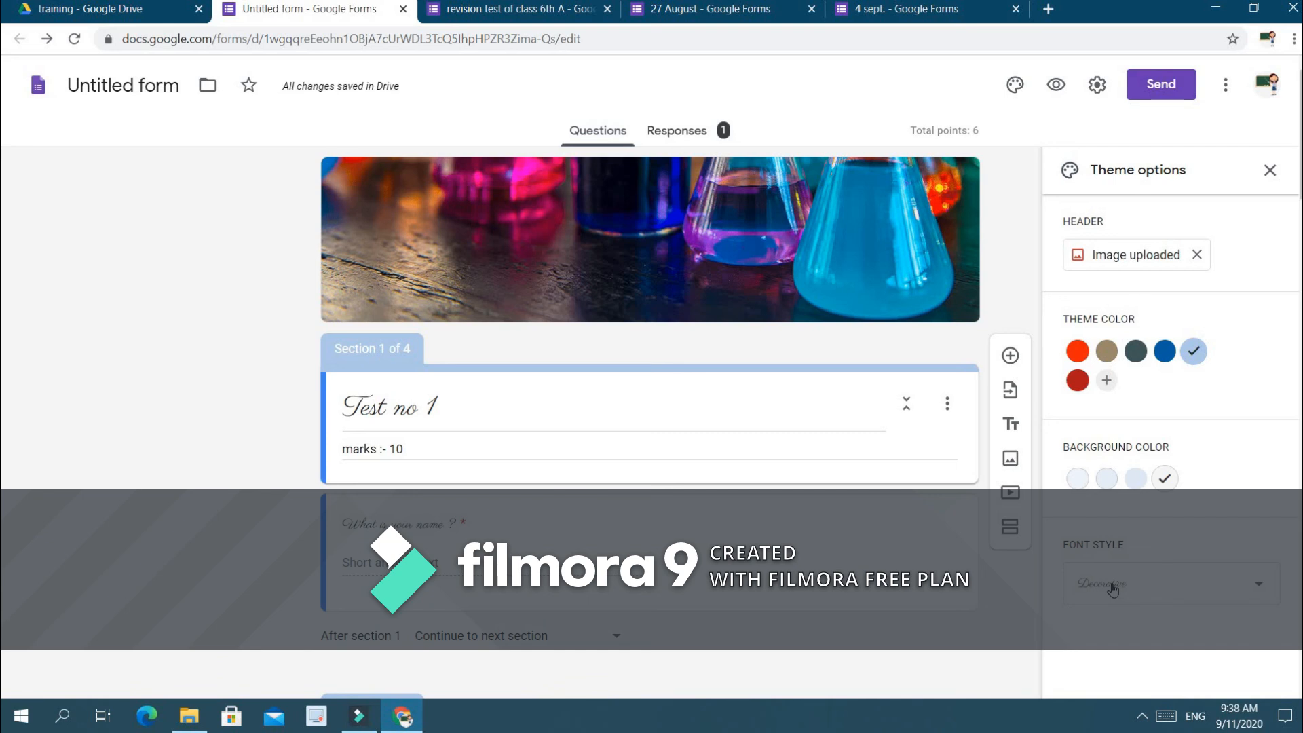
left_click(1112, 590)
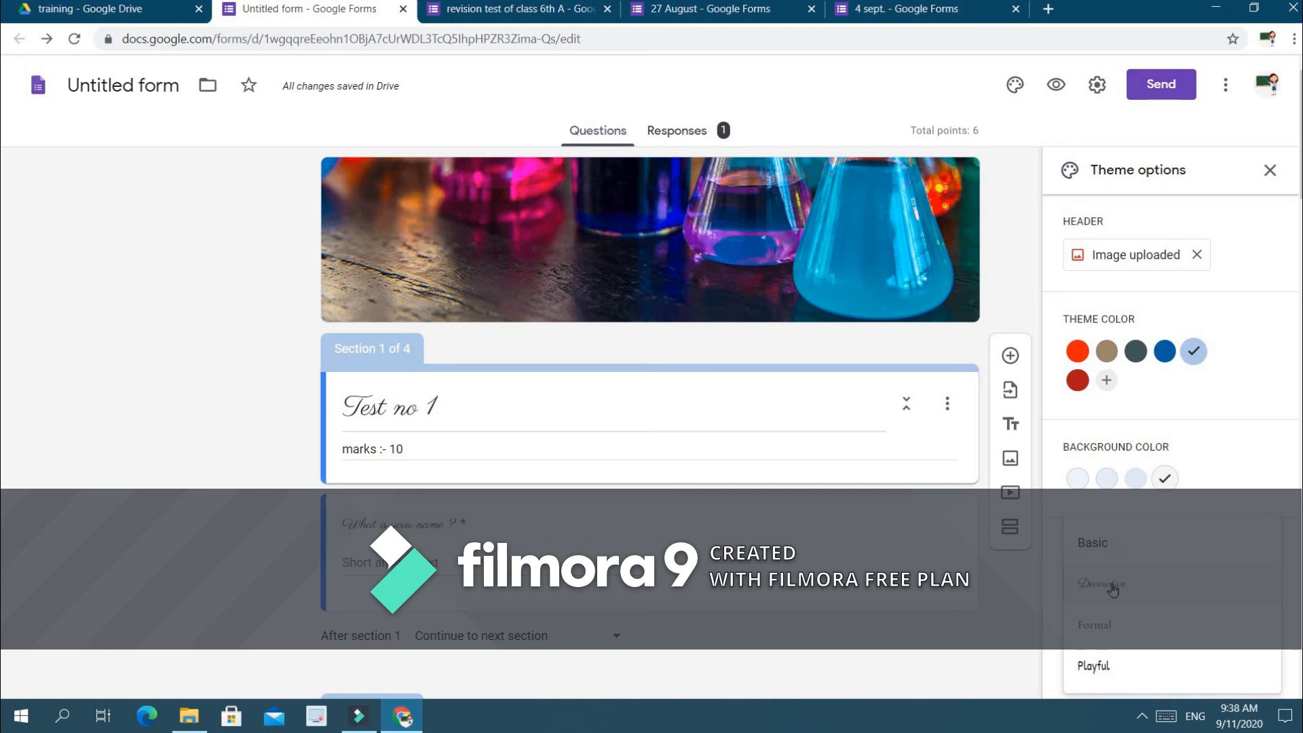
left_click(1105, 672)
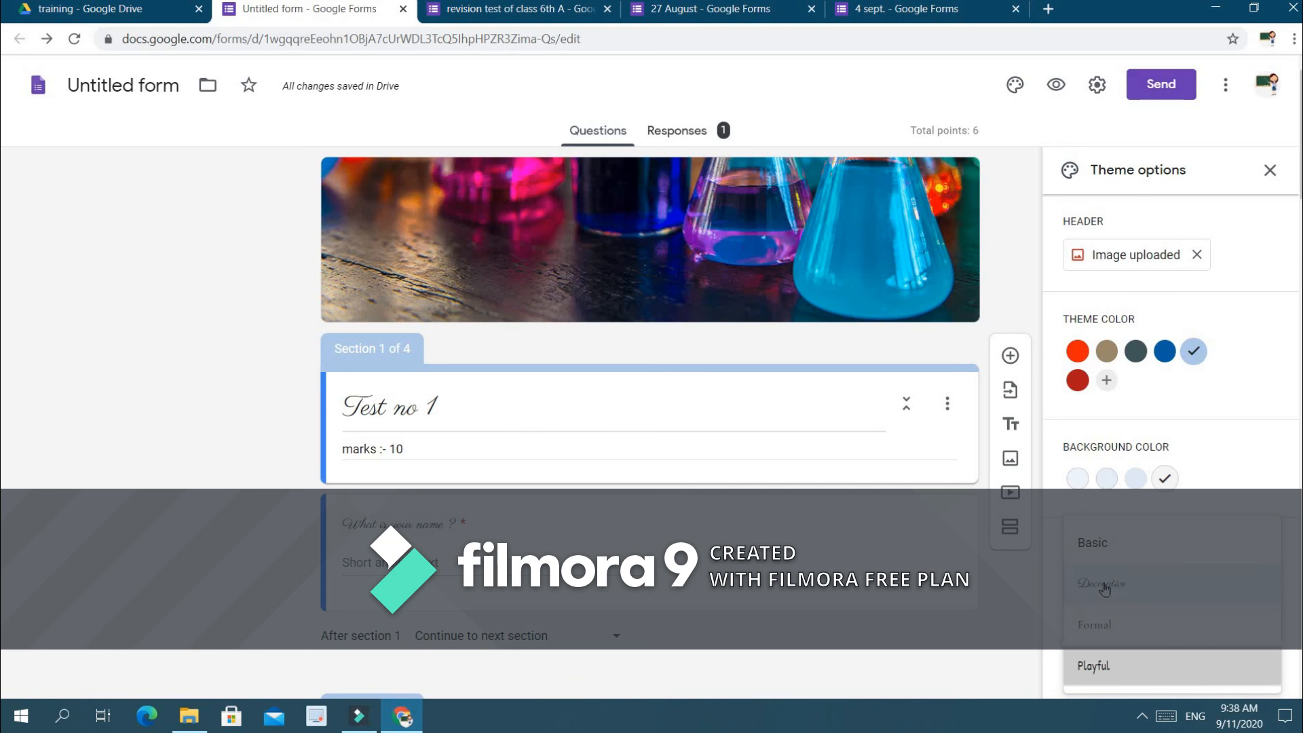
left_click(1107, 580)
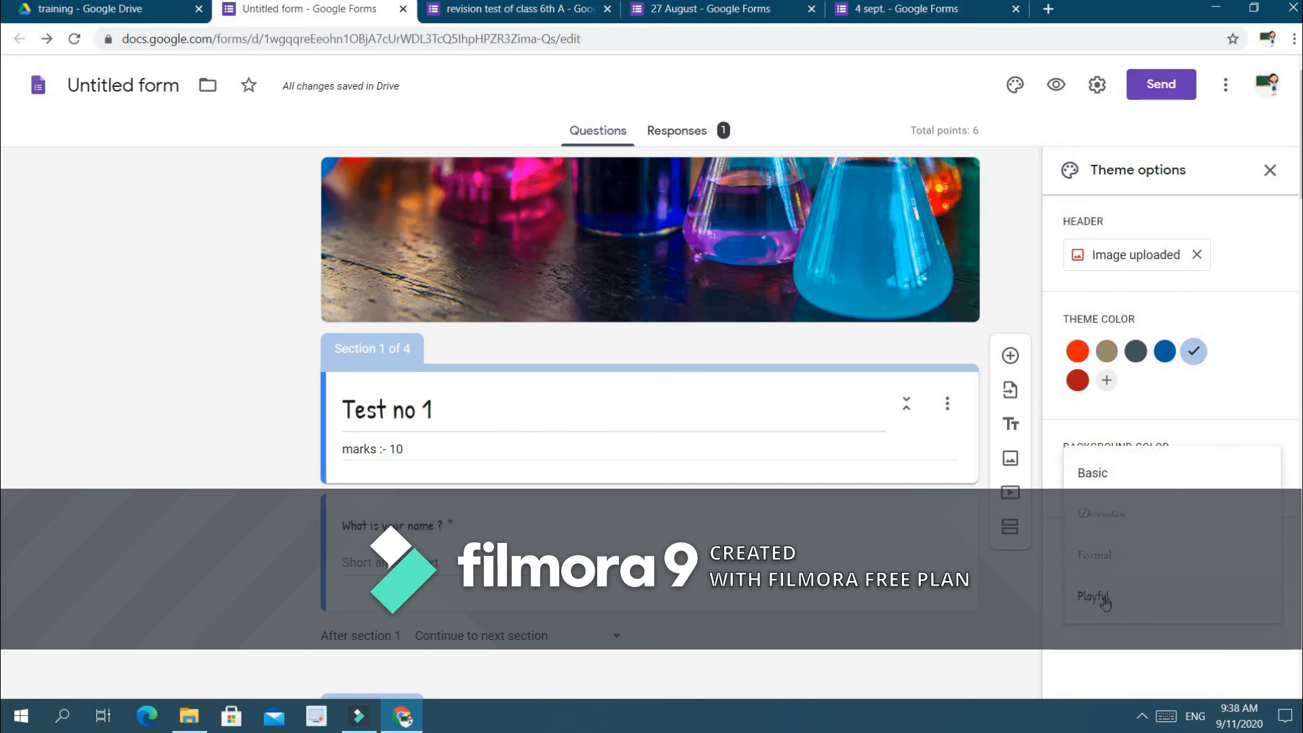
left_click(1096, 553)
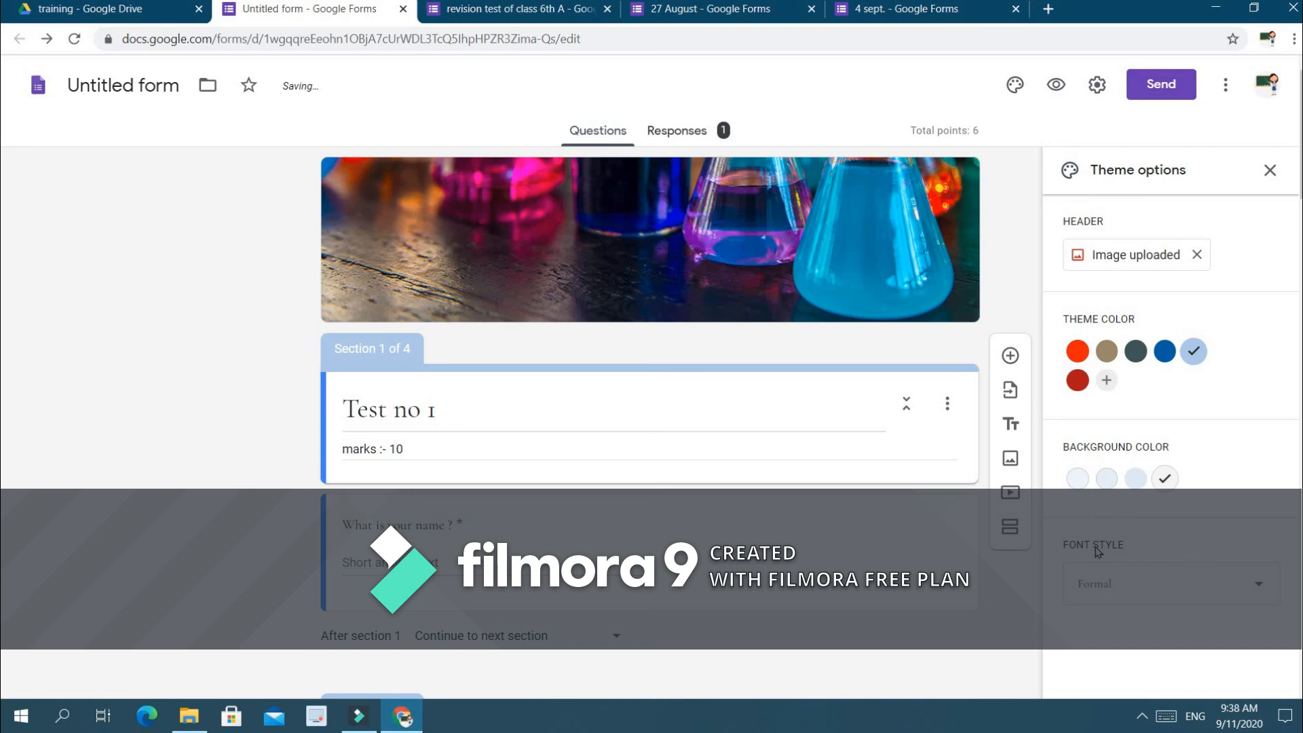